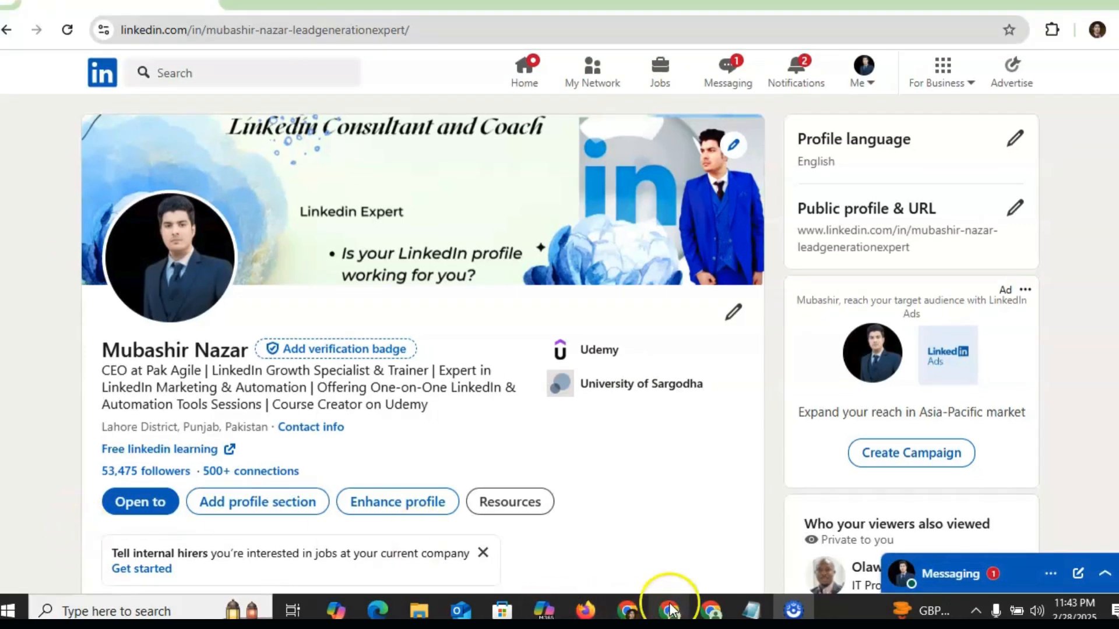
# Switch to the Dripify browser window showing the campaign sequence and bring up the product announcements
pyautogui.click(671, 609)
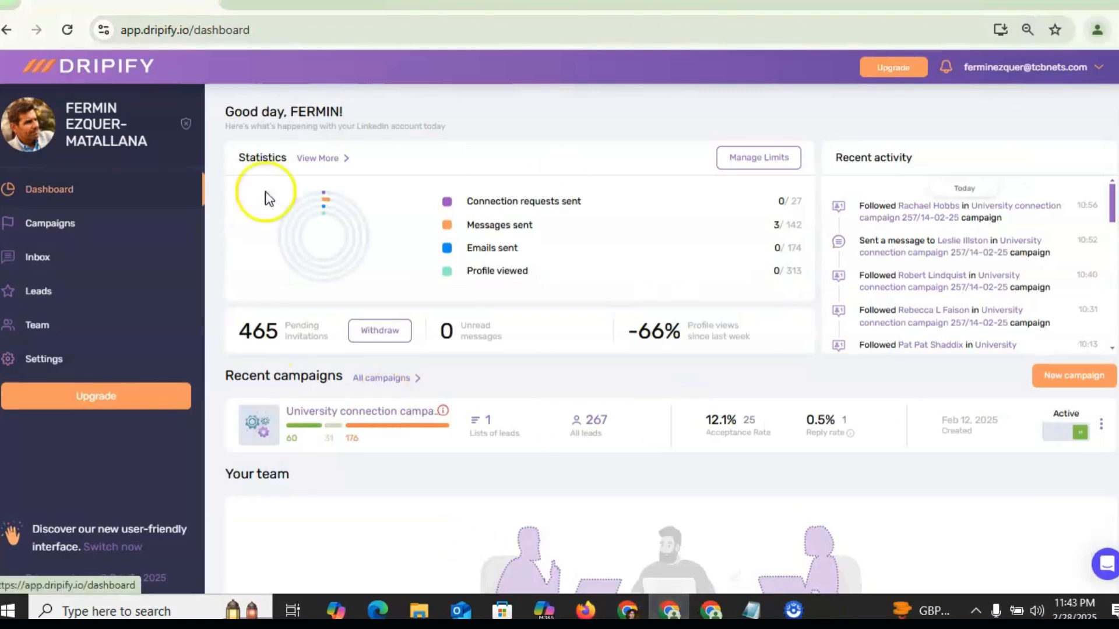
pyautogui.click(711, 609)
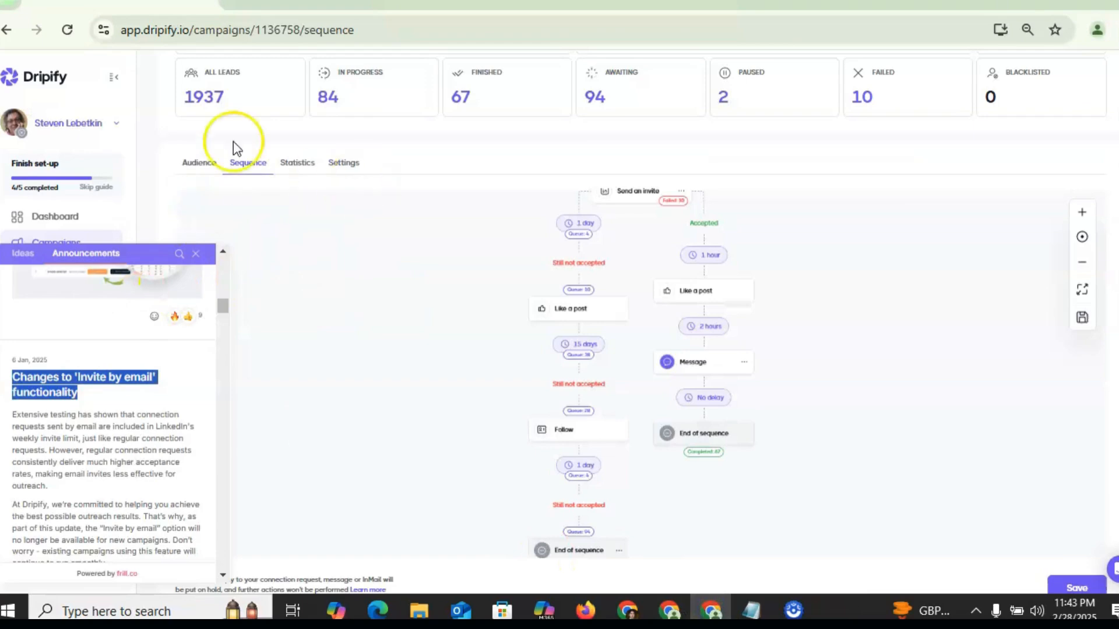
pyautogui.click(325, 332)
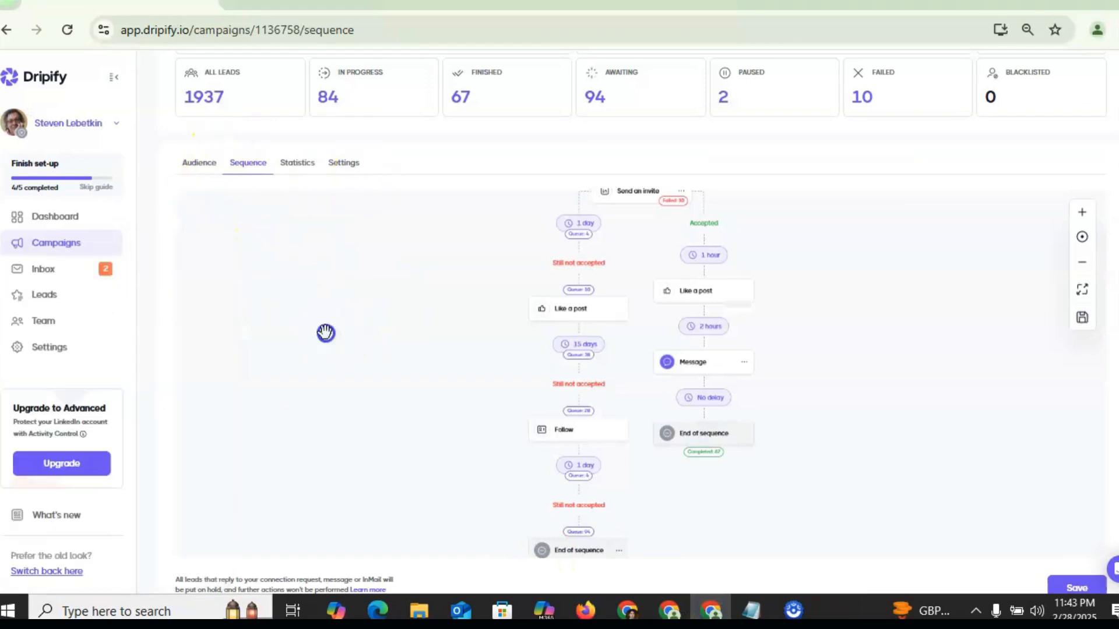
pyautogui.click(83, 516)
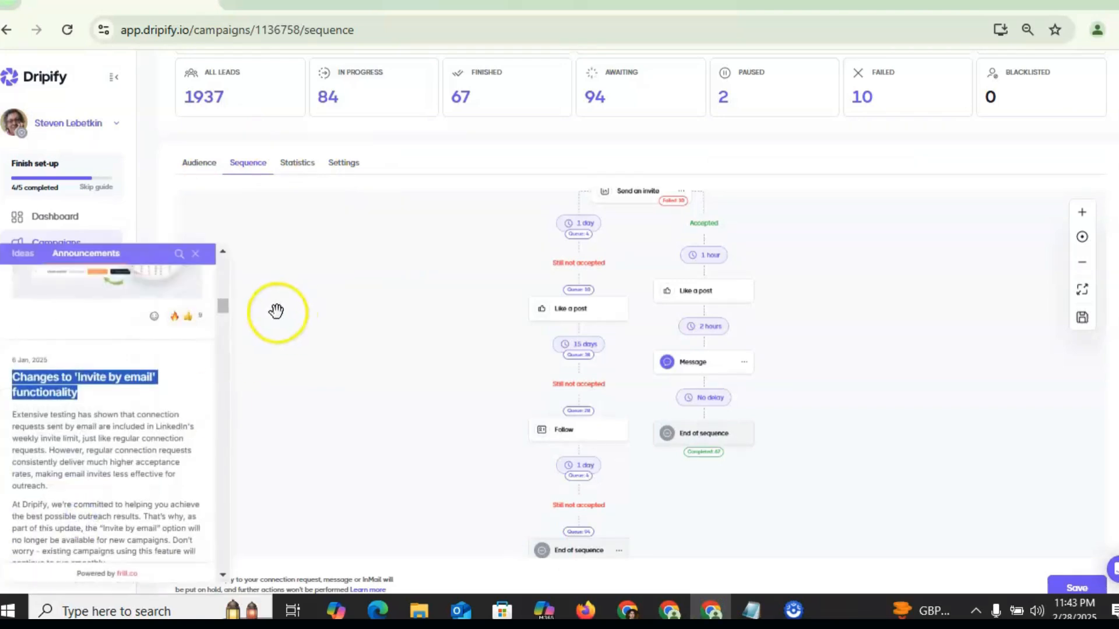
# Read the recent announcements from the new look of 25 Feb 2025 down to the changes to 'Invite by email' functionality
pyautogui.moveTo(225, 315); pyautogui.dragTo(216, 265)
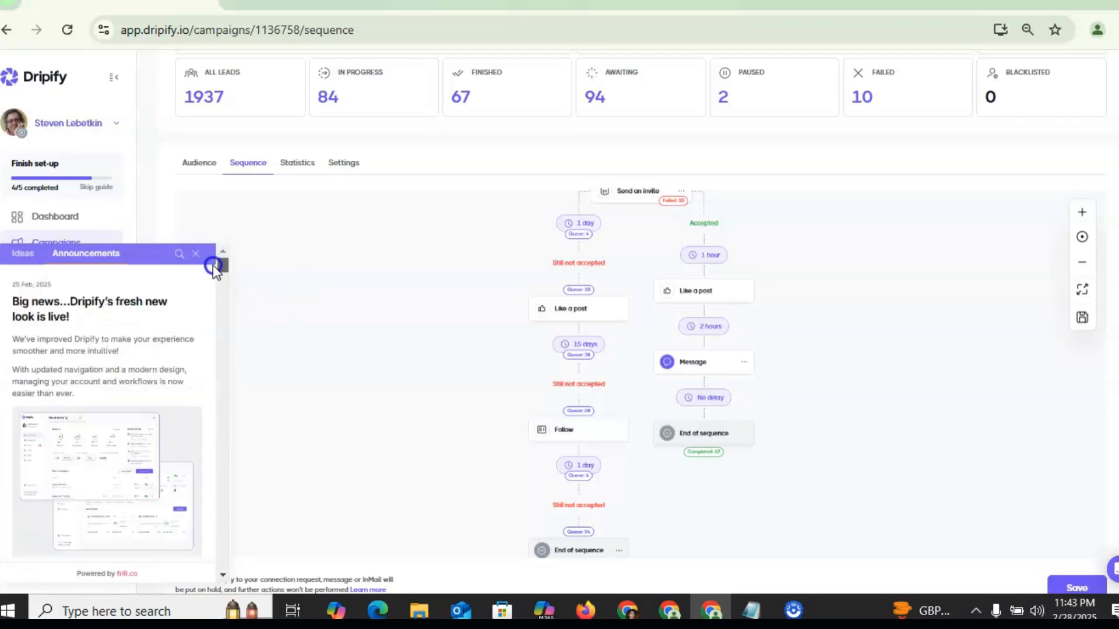
pyautogui.moveTo(212, 268); pyautogui.dragTo(211, 281)
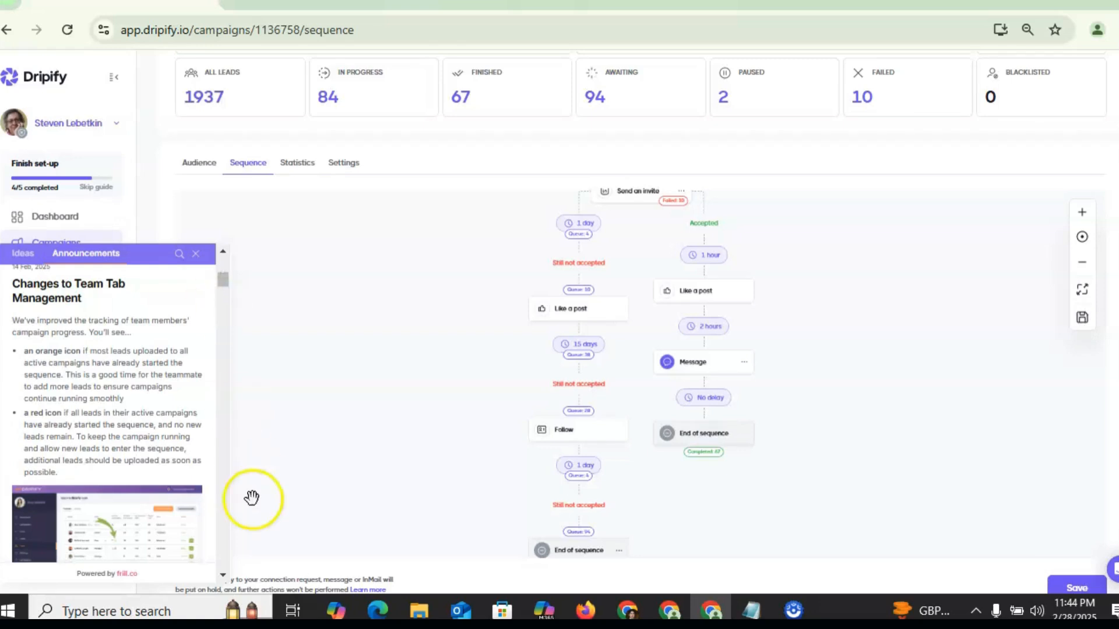
pyautogui.click(223, 576)
pyautogui.click(222, 577)
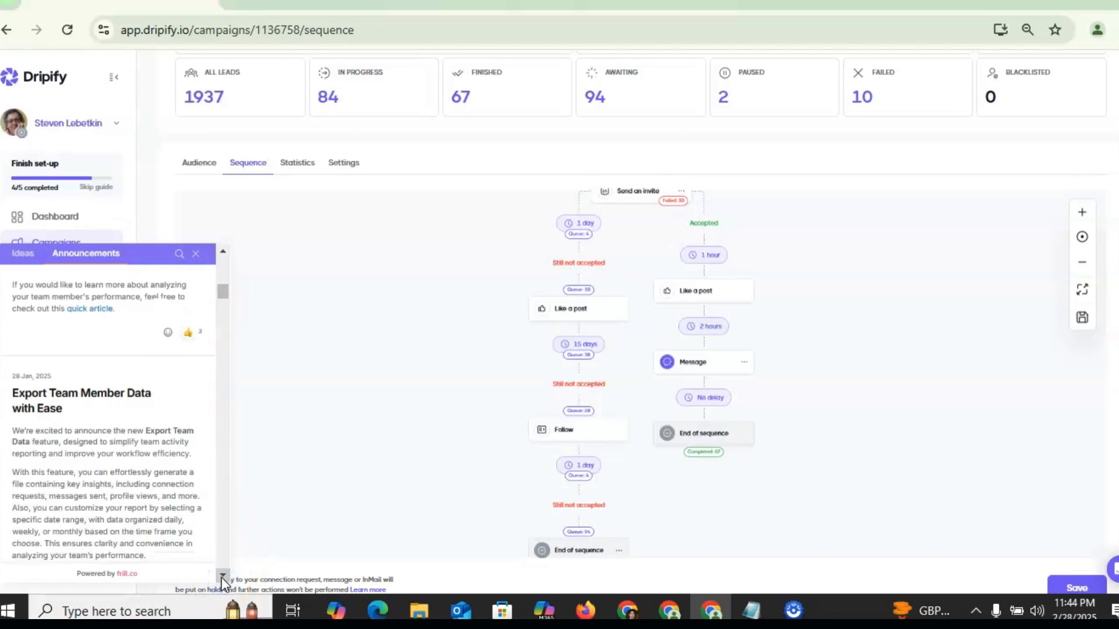
pyautogui.click(222, 577)
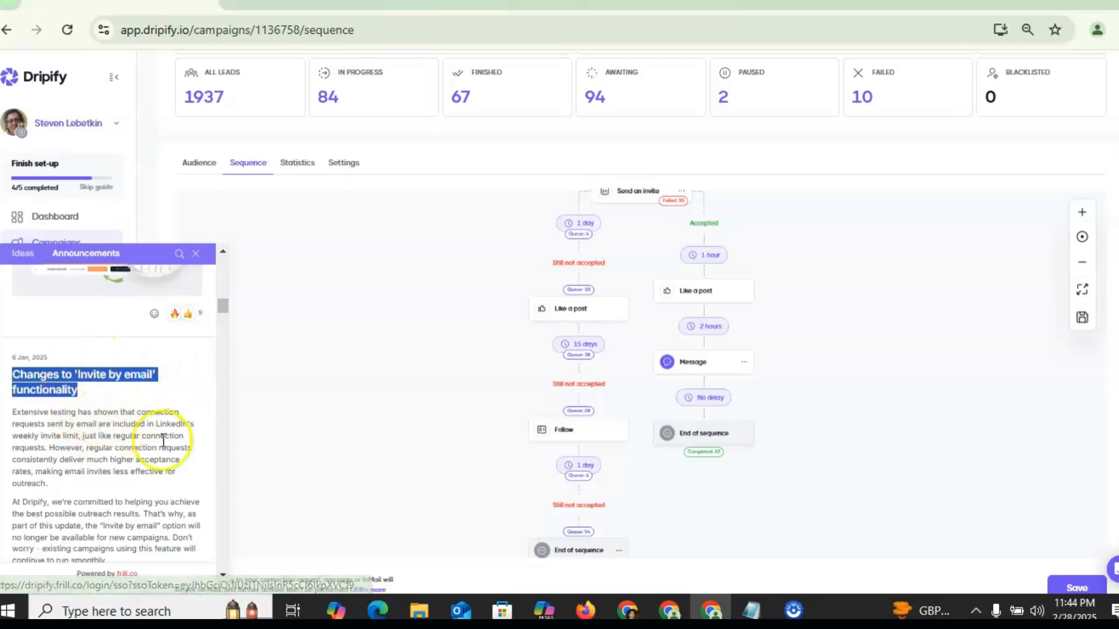
# Read the older announcements from the 'Send Email' action down to the lead upload process updates, and close the announcements
pyautogui.click(224, 575)
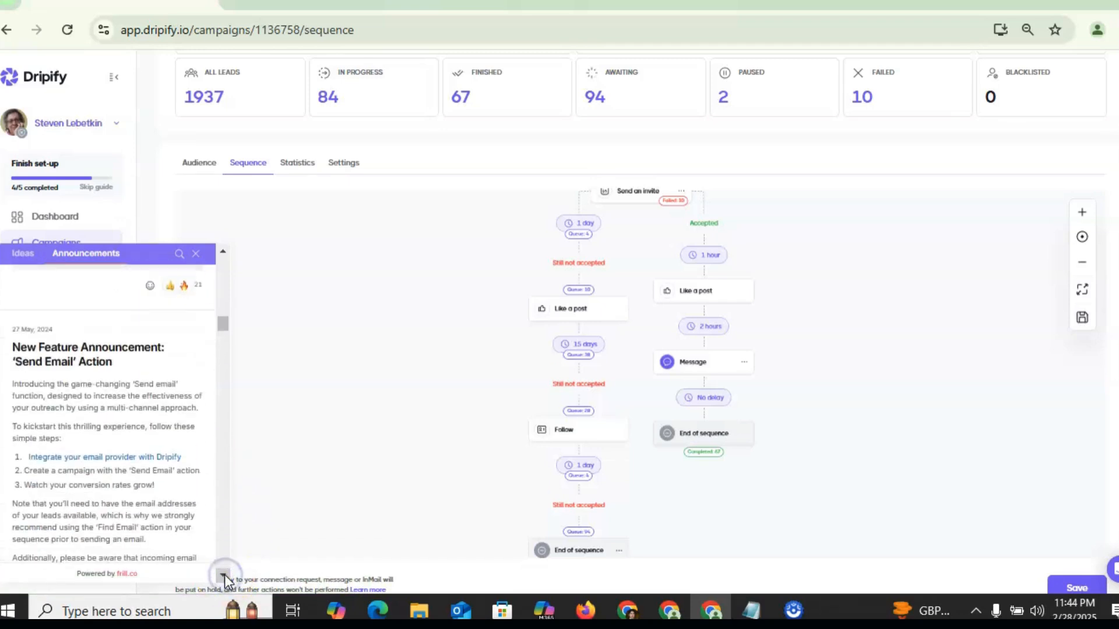
pyautogui.click(224, 576)
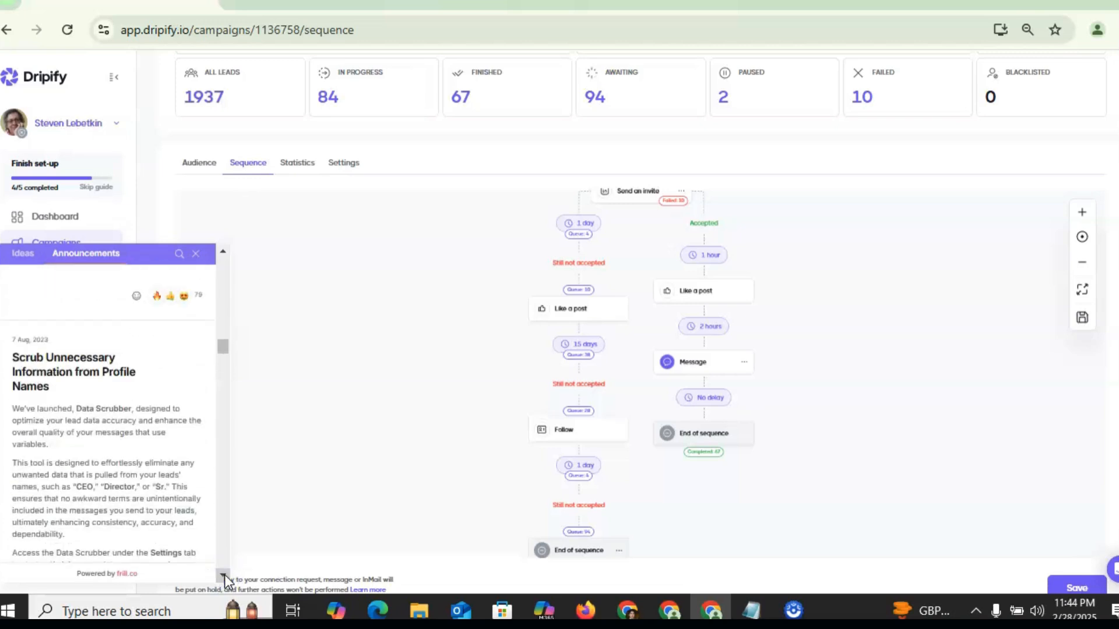
pyautogui.click(225, 576)
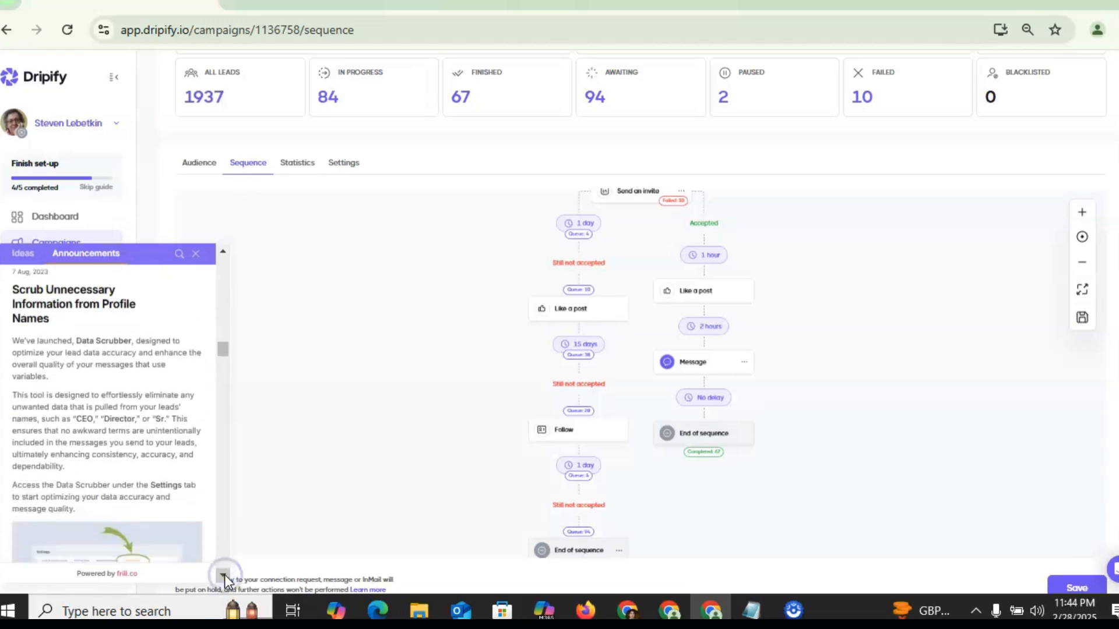
pyautogui.click(225, 576)
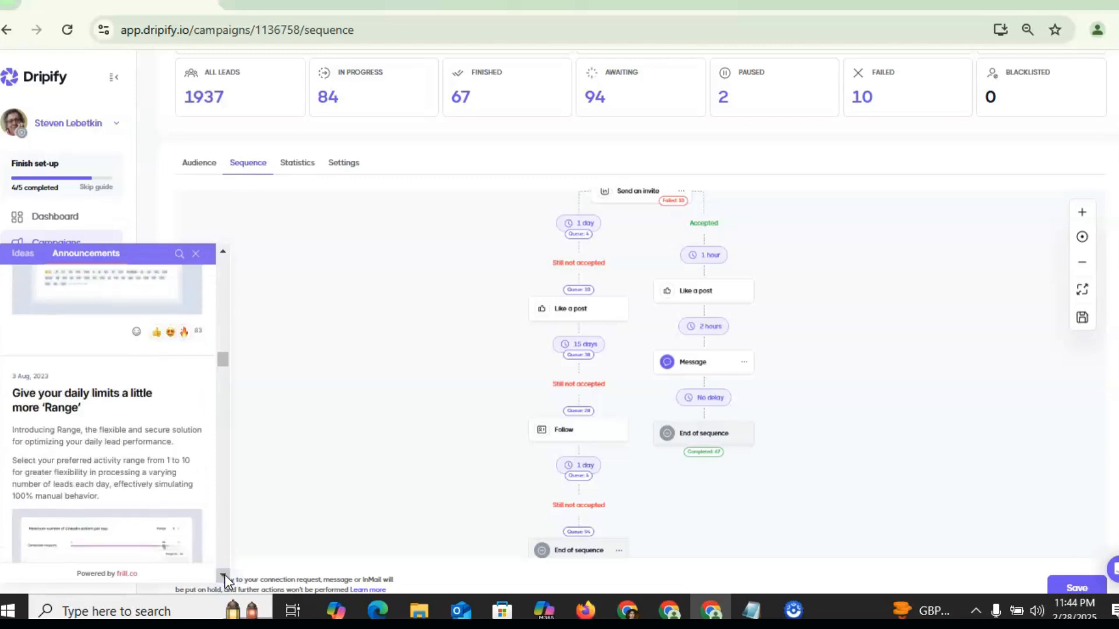
pyautogui.click(27, 376)
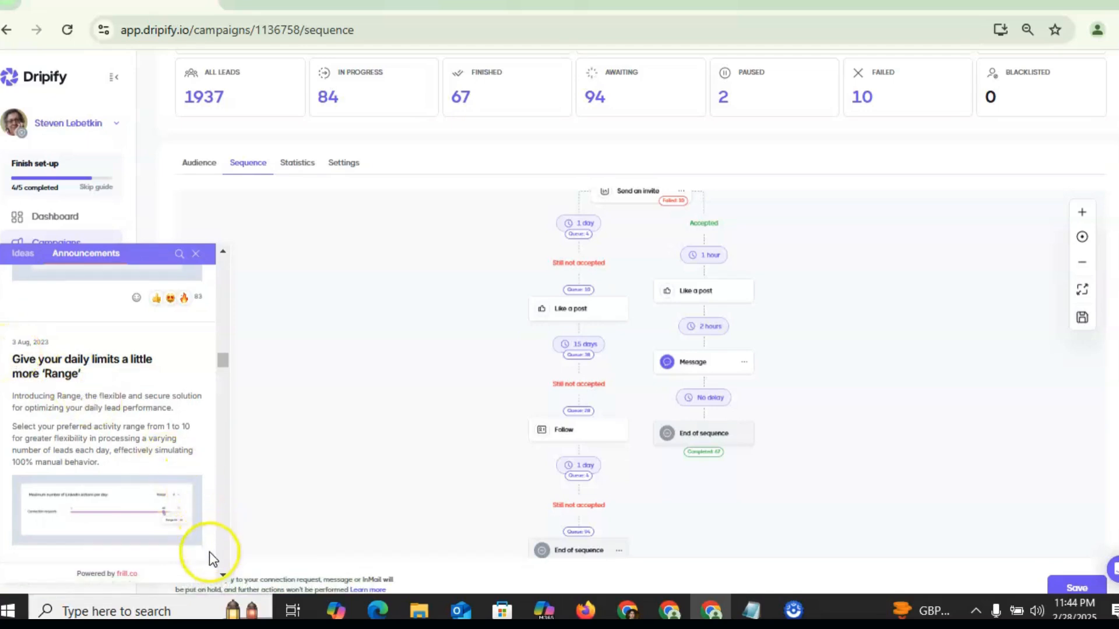
pyautogui.click(222, 575)
pyautogui.click(221, 577)
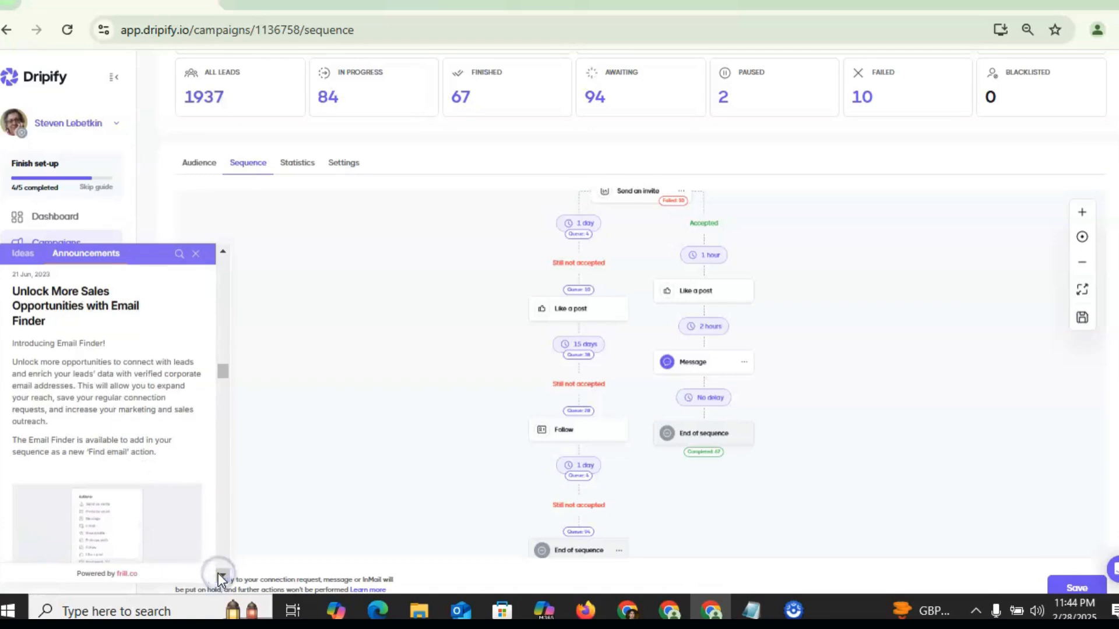
pyautogui.click(221, 577)
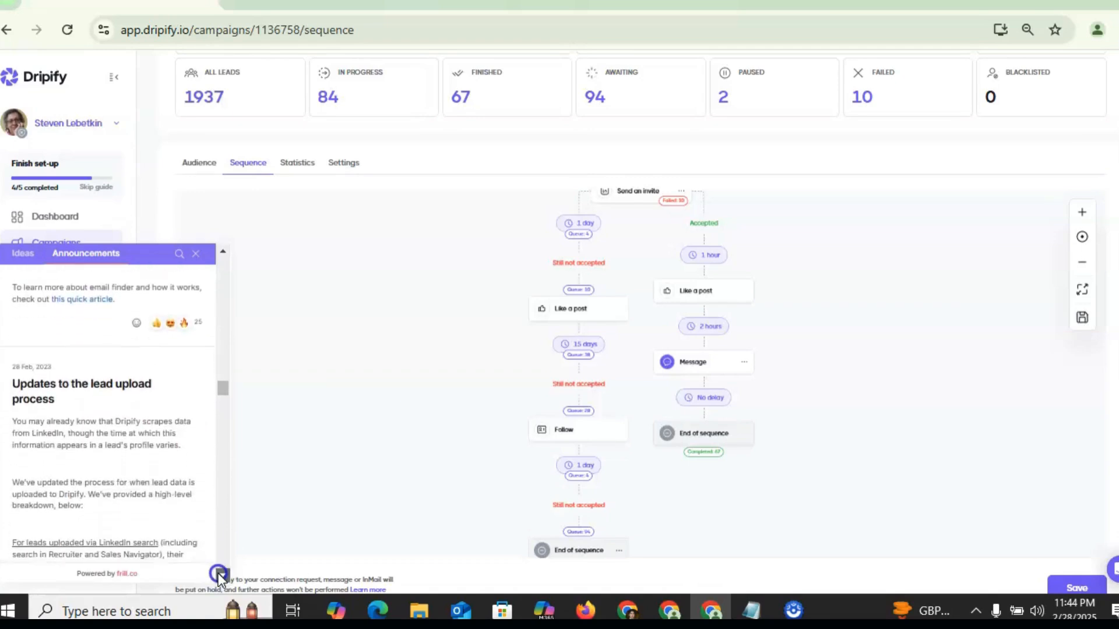
pyautogui.click(203, 255)
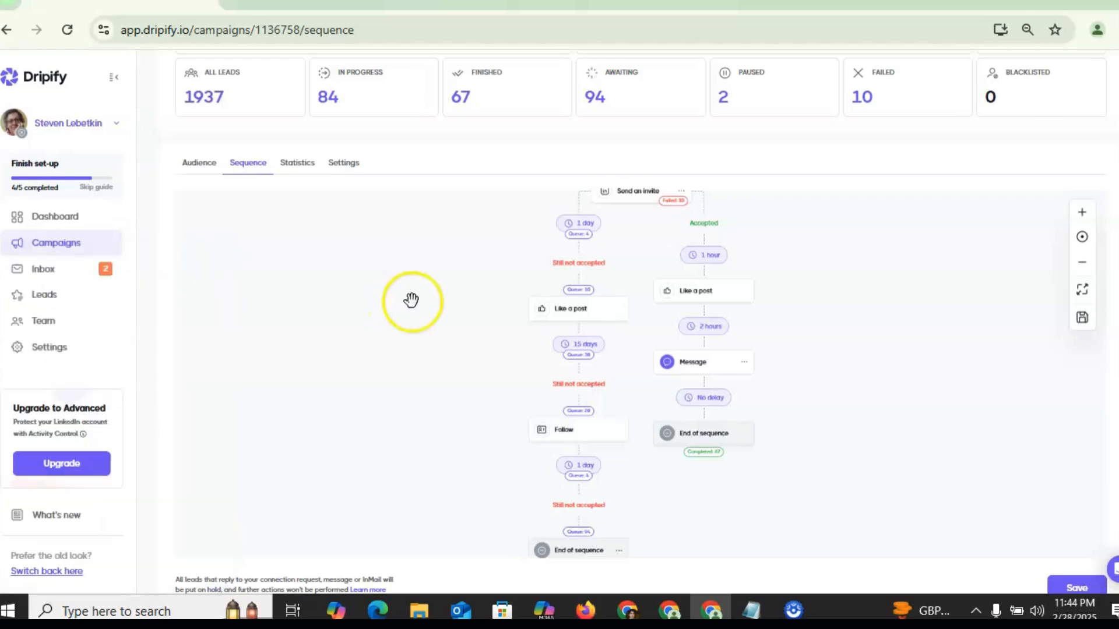
# Examine the dashboard's detailed account statistics, filtering them by yesterday and by today
pyautogui.click(76, 225)
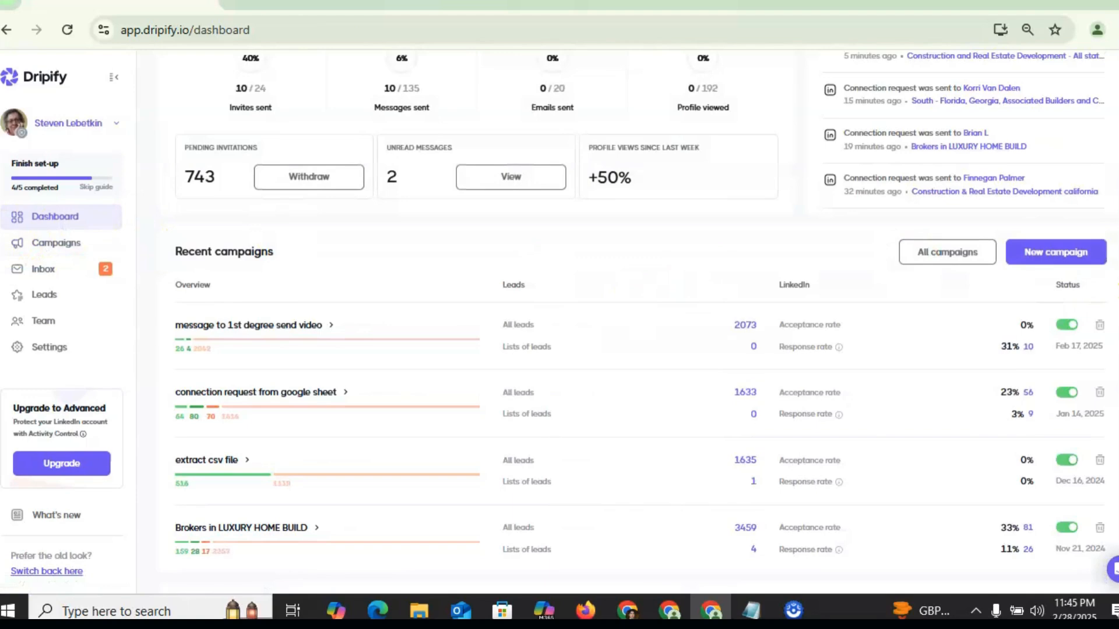
pyautogui.scroll(3, 630, 322)
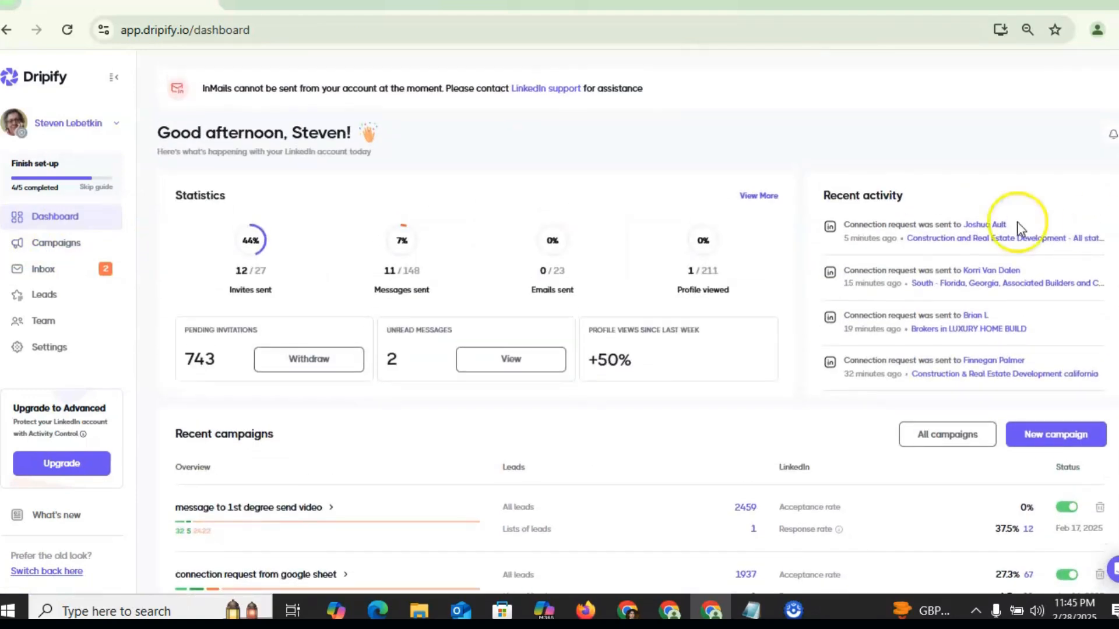
pyautogui.click(766, 198)
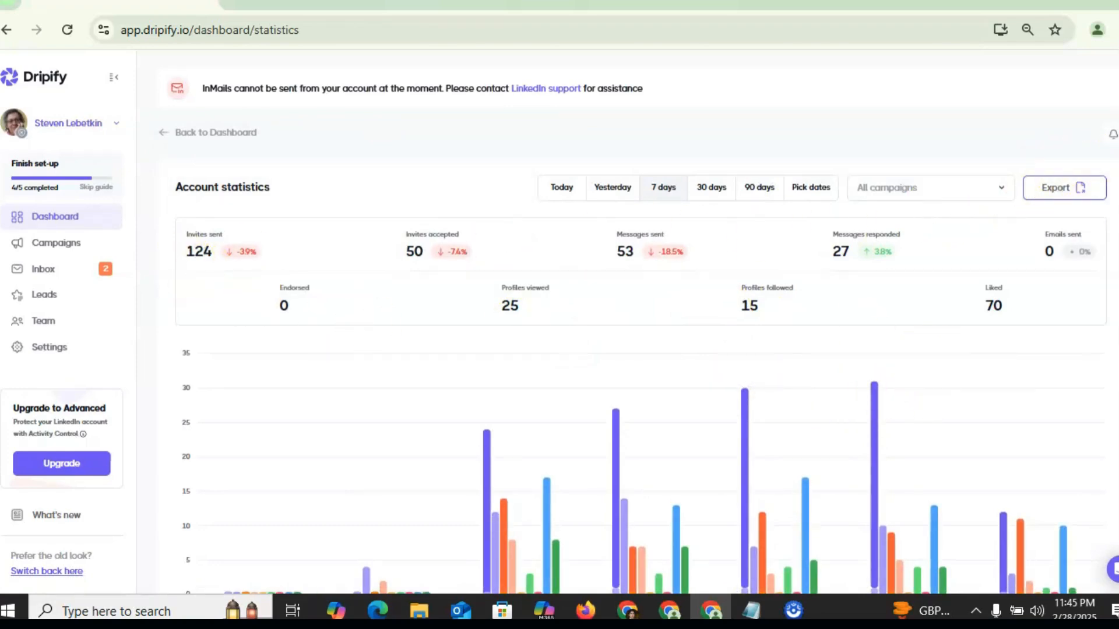
pyautogui.scroll(-1, 638, 324)
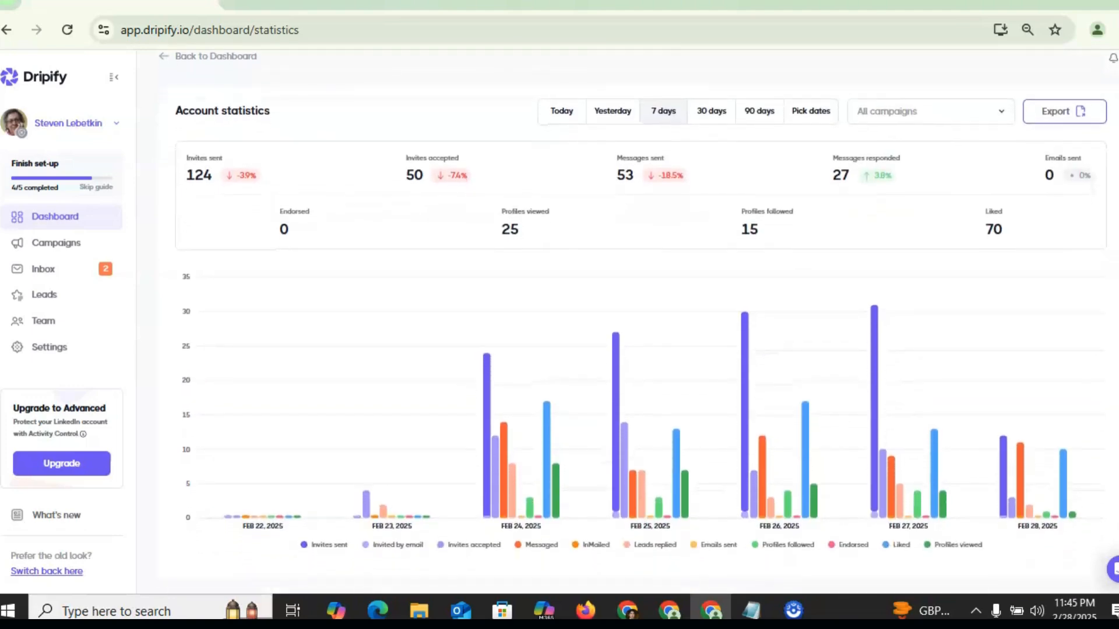
pyautogui.click(613, 119)
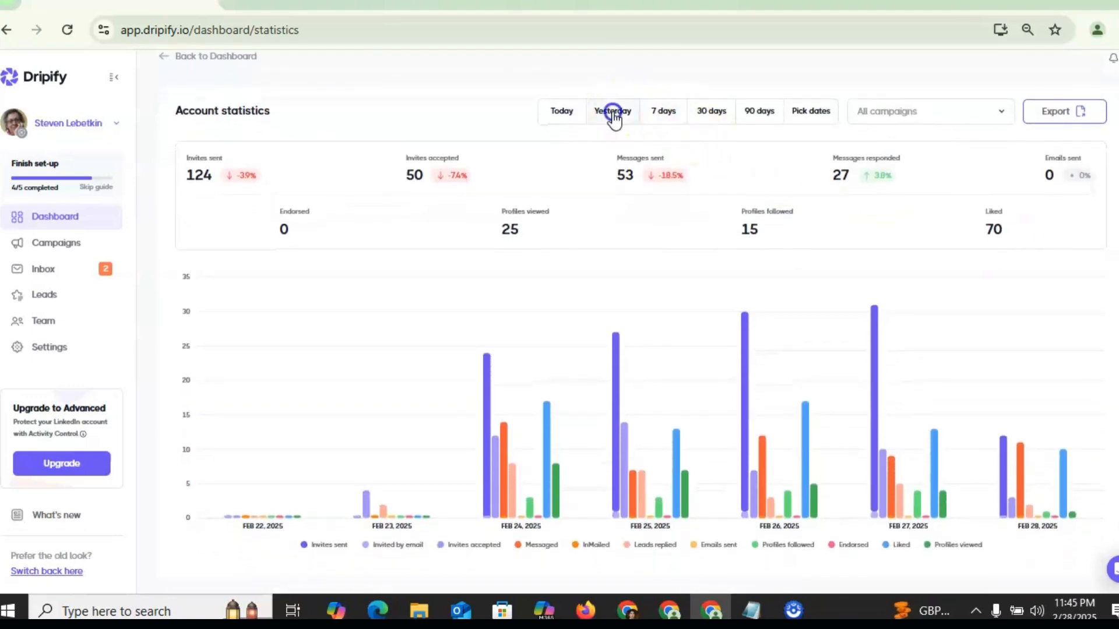
pyautogui.click(561, 123)
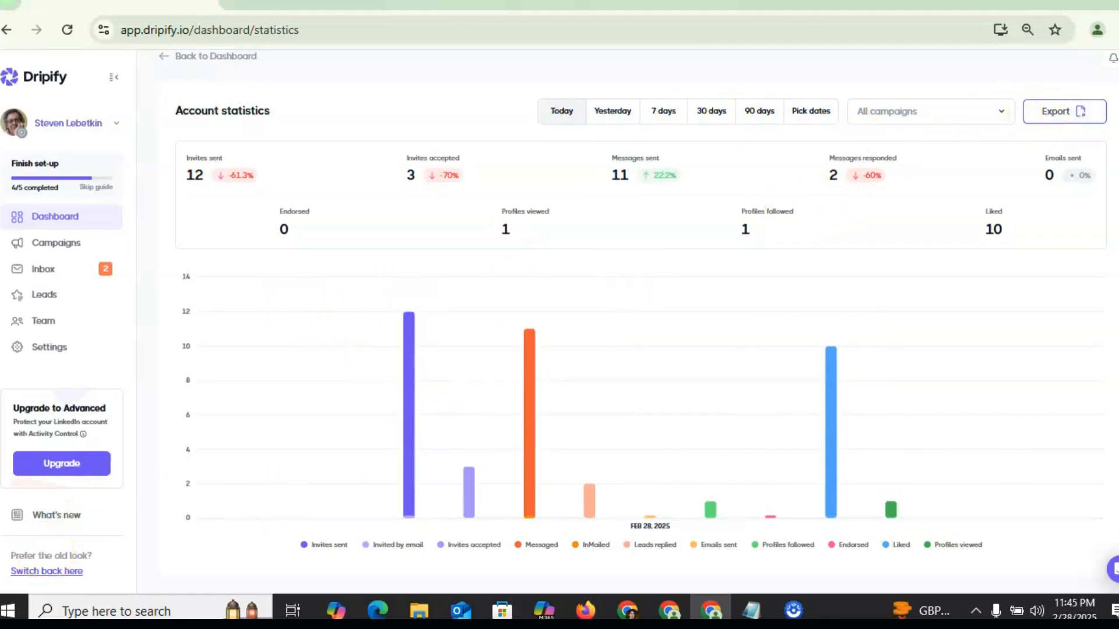
# View the Campaigns, Inbox, Leads and Team pages and the daily action limits in Settings
pyautogui.click(71, 247)
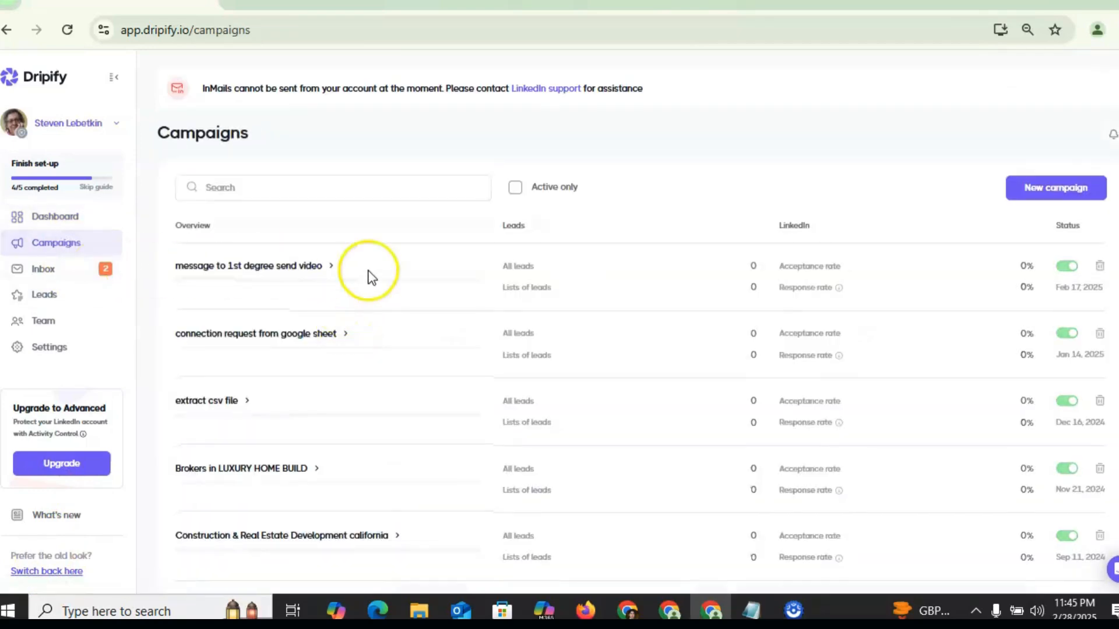
pyautogui.click(73, 268)
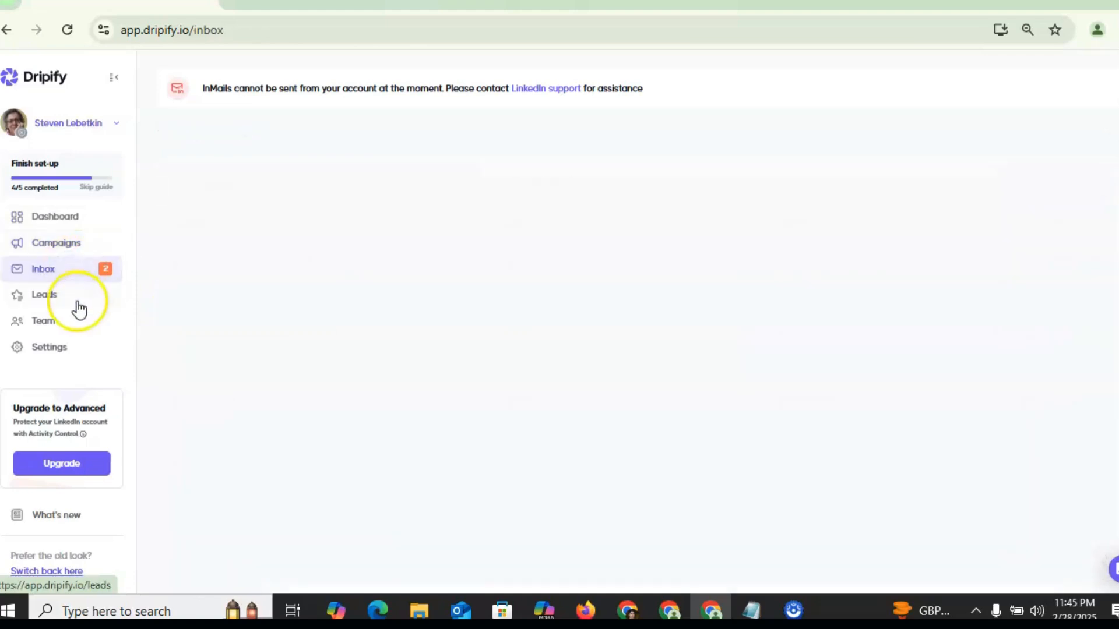
pyautogui.click(76, 299)
pyautogui.click(75, 322)
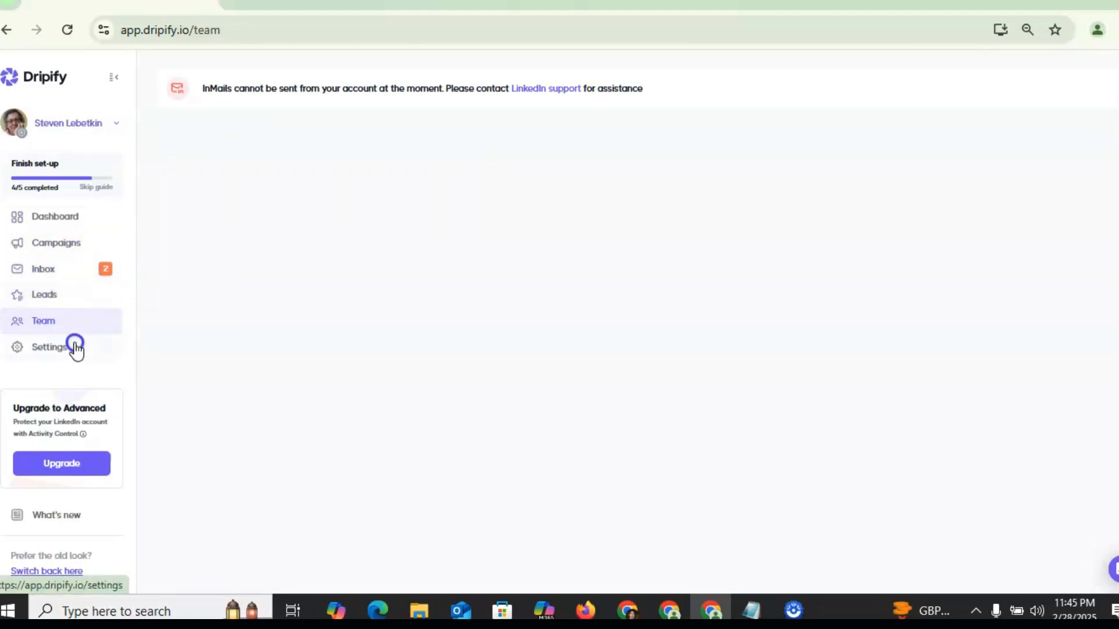
pyautogui.click(76, 349)
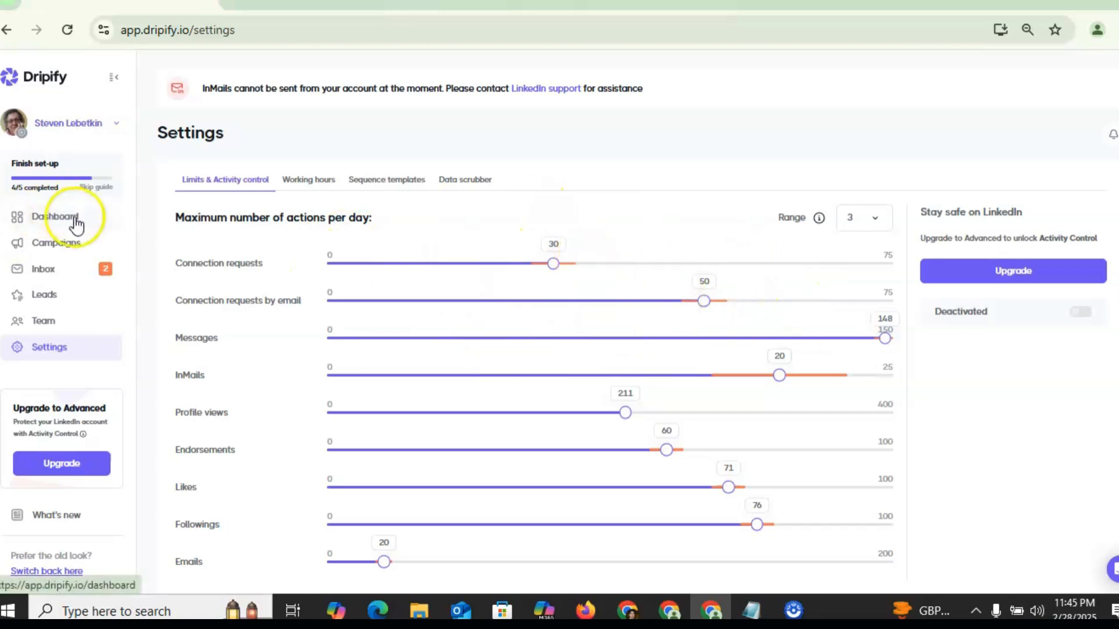
# Start a new campaign from the Campaigns page and begin adding leads to it
pyautogui.click(76, 250)
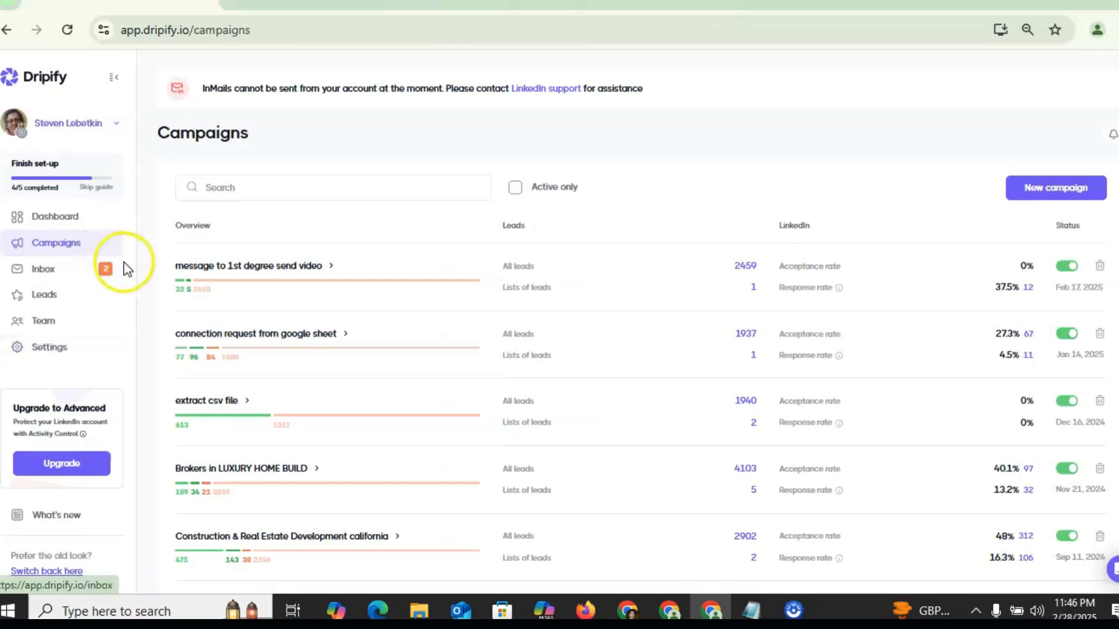
pyautogui.click(1052, 188)
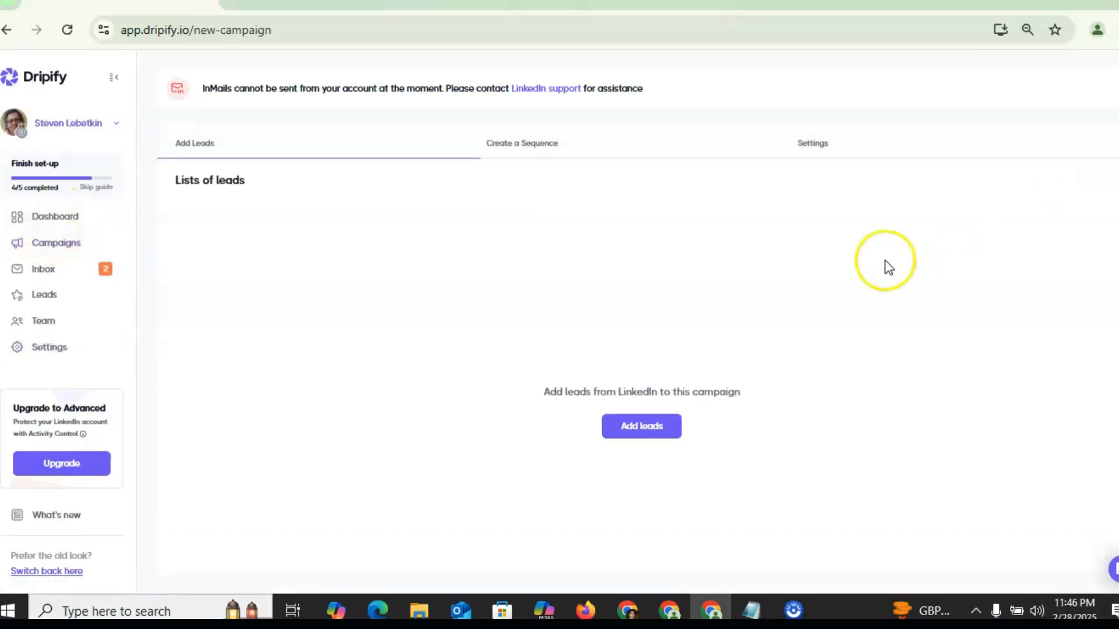
pyautogui.click(641, 428)
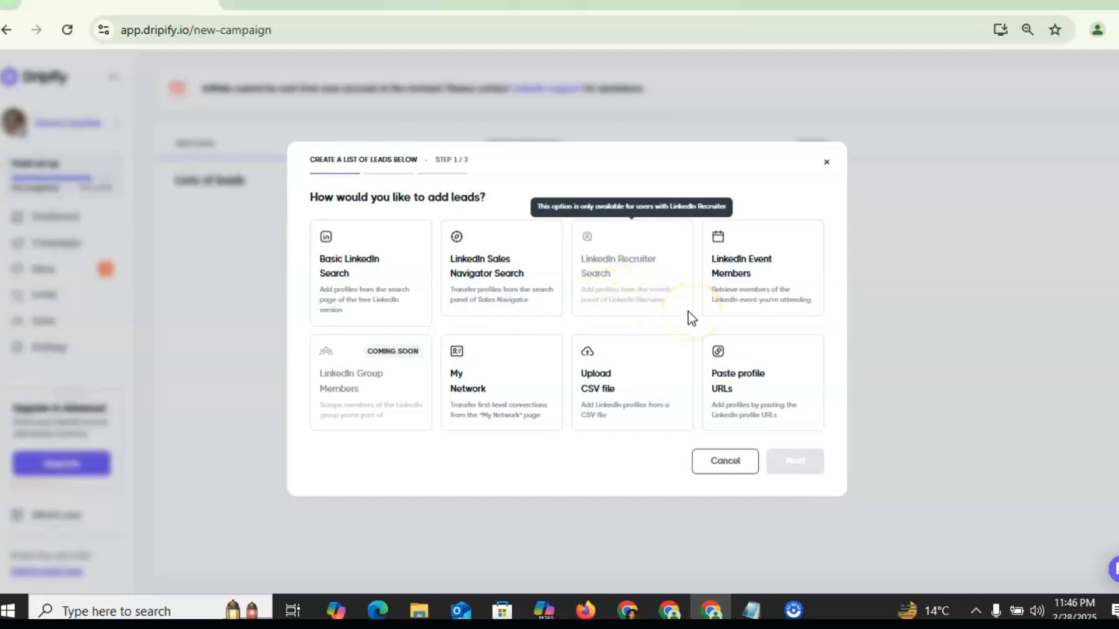
pyautogui.click(513, 406)
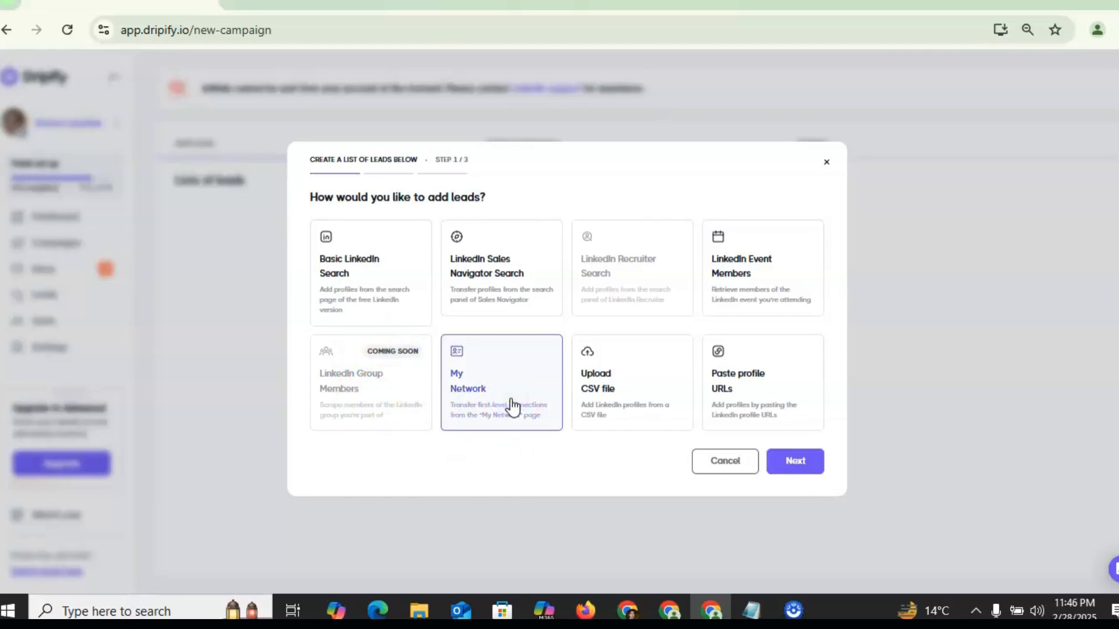
pyautogui.click(628, 412)
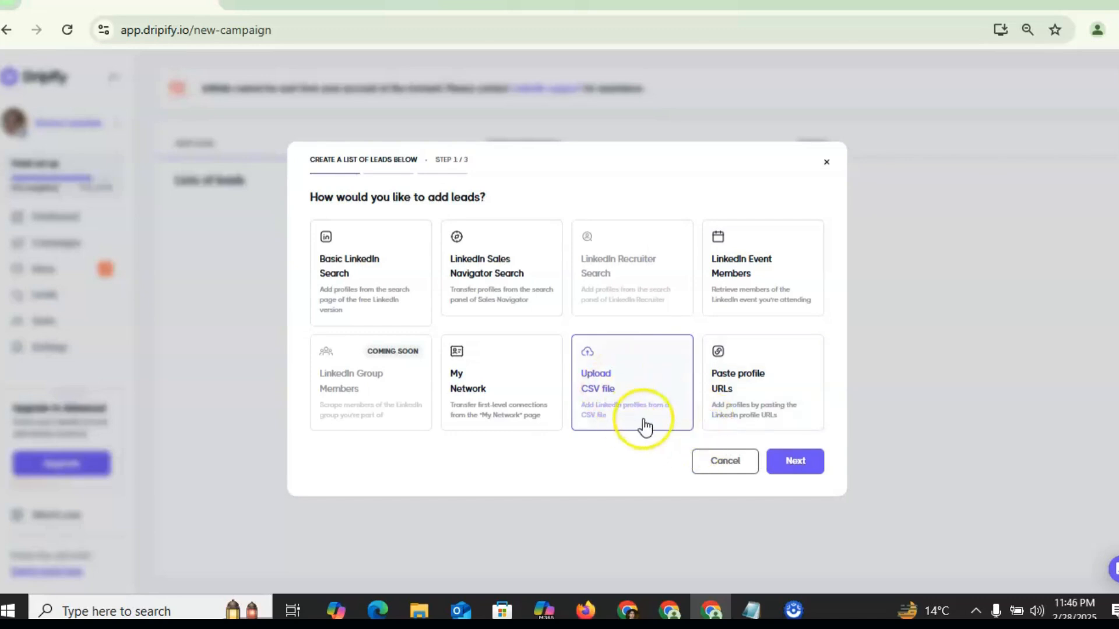
pyautogui.click(739, 416)
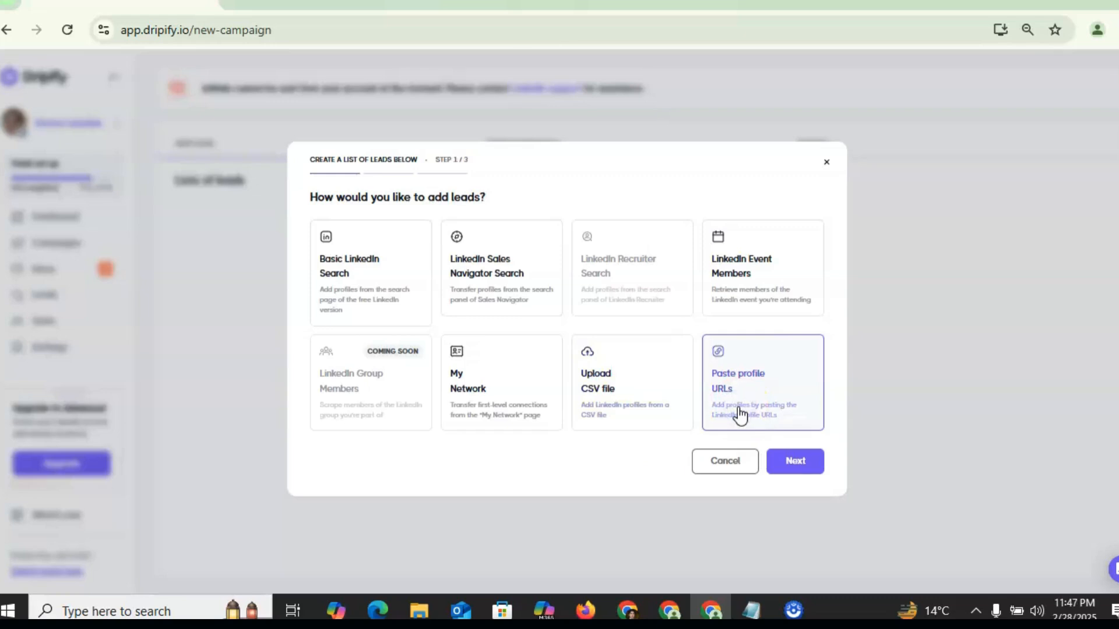
pyautogui.click(774, 411)
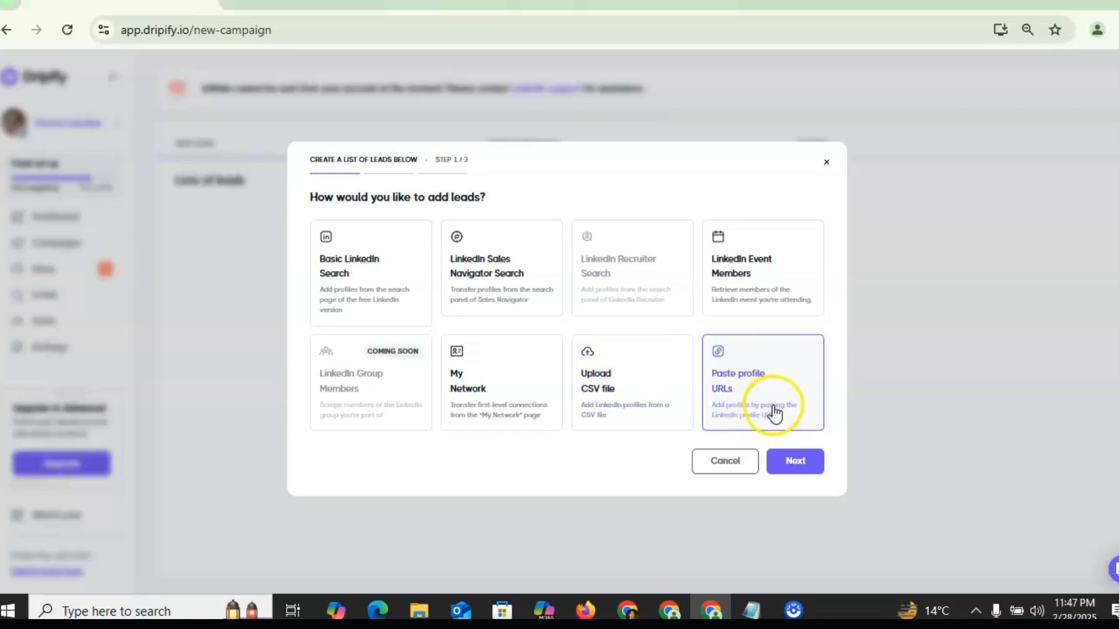
# Choose Basic LinkedIn Search as the lead source and continue to the search URL entry
pyautogui.click(362, 293)
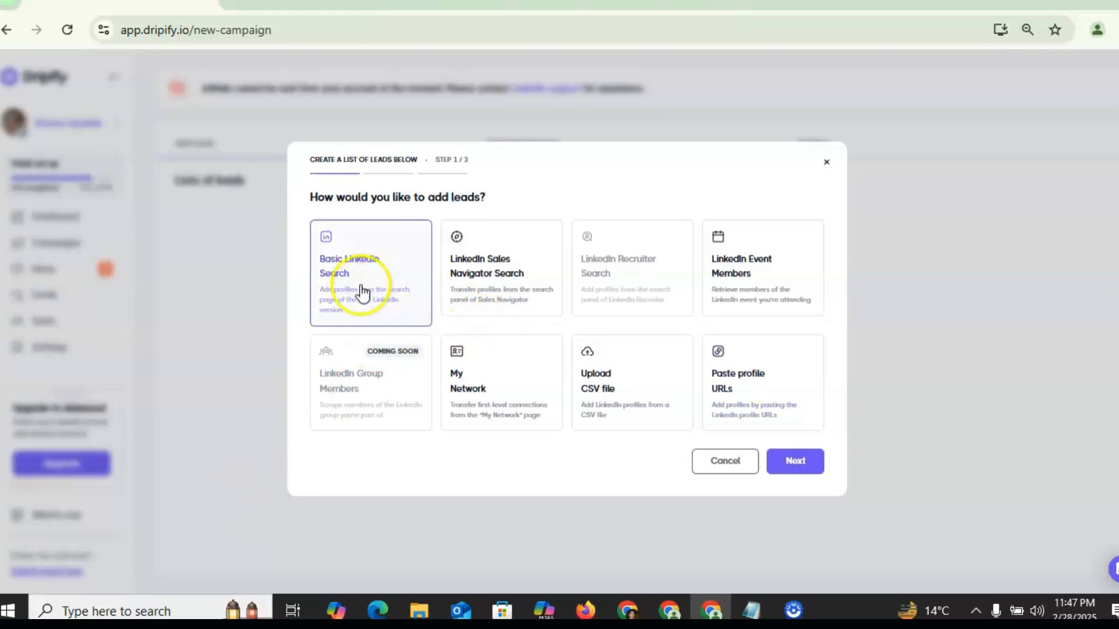
pyautogui.click(799, 463)
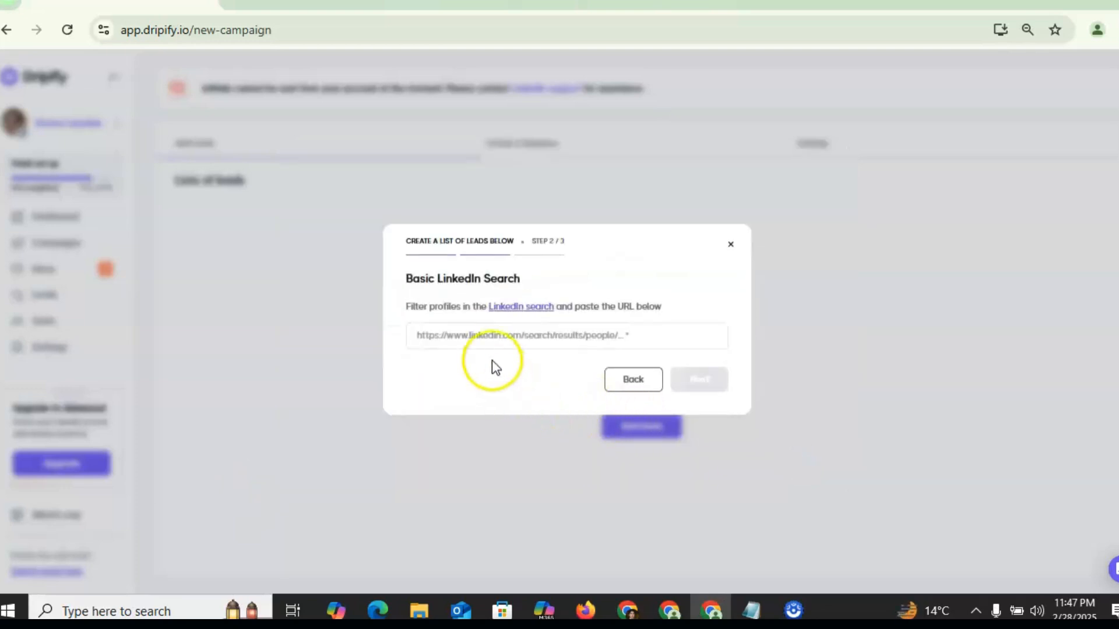
# Copy the URL of the LinkedIn people search for real estate investors in the United States and paste it as the lead search URL
pyautogui.click(321, 4)
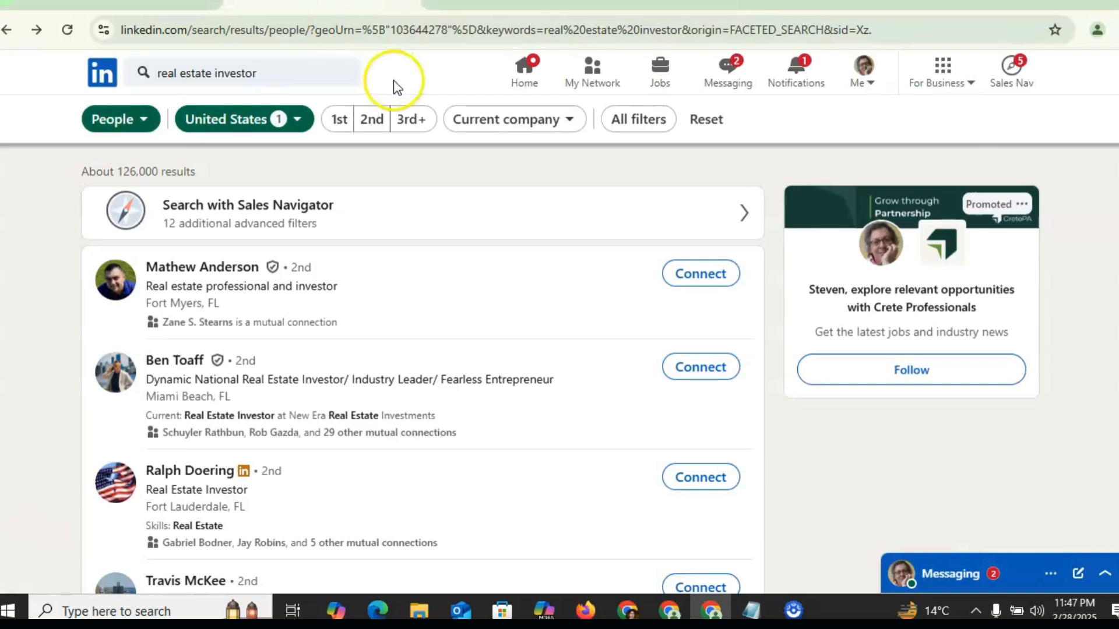
pyautogui.click(270, 30)
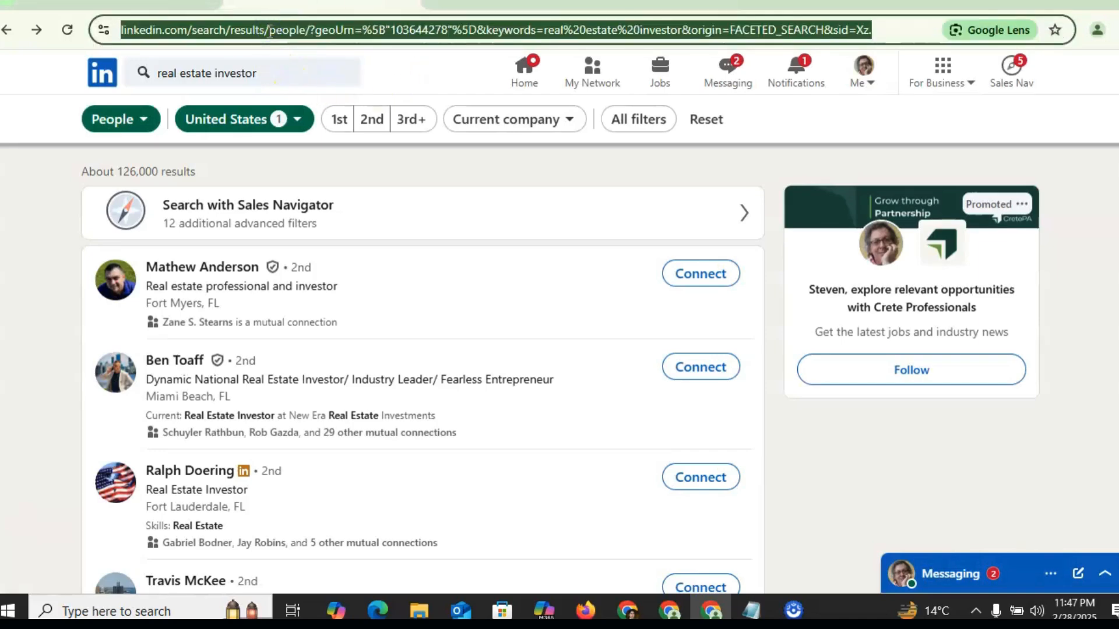
pyautogui.click(44, 3)
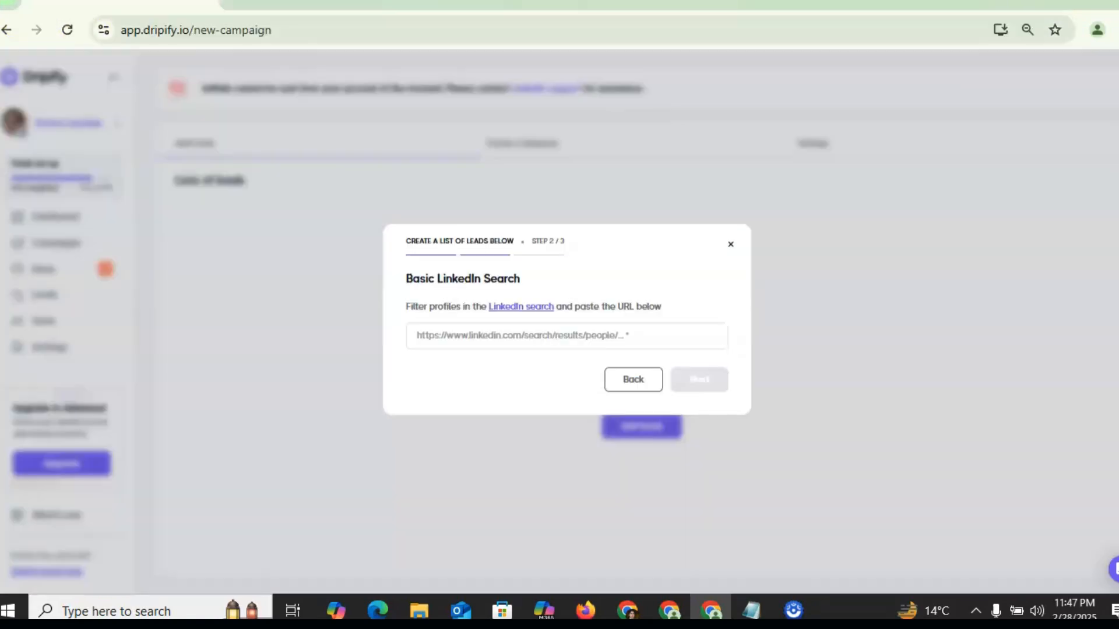
pyautogui.click(508, 337)
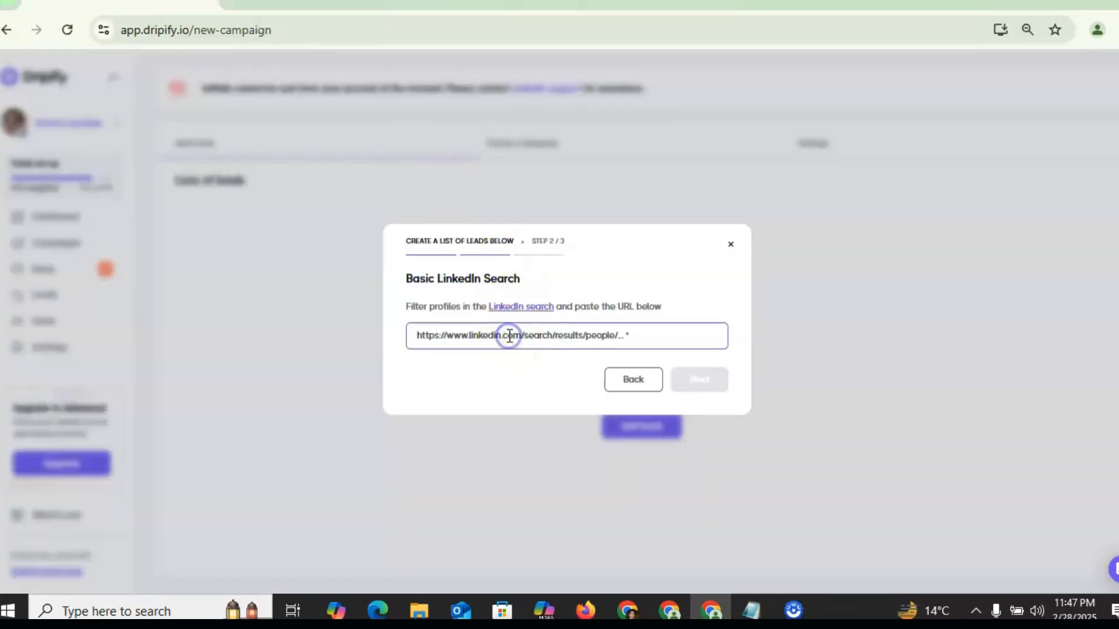
pyautogui.hotkey('ctrl', 'v')
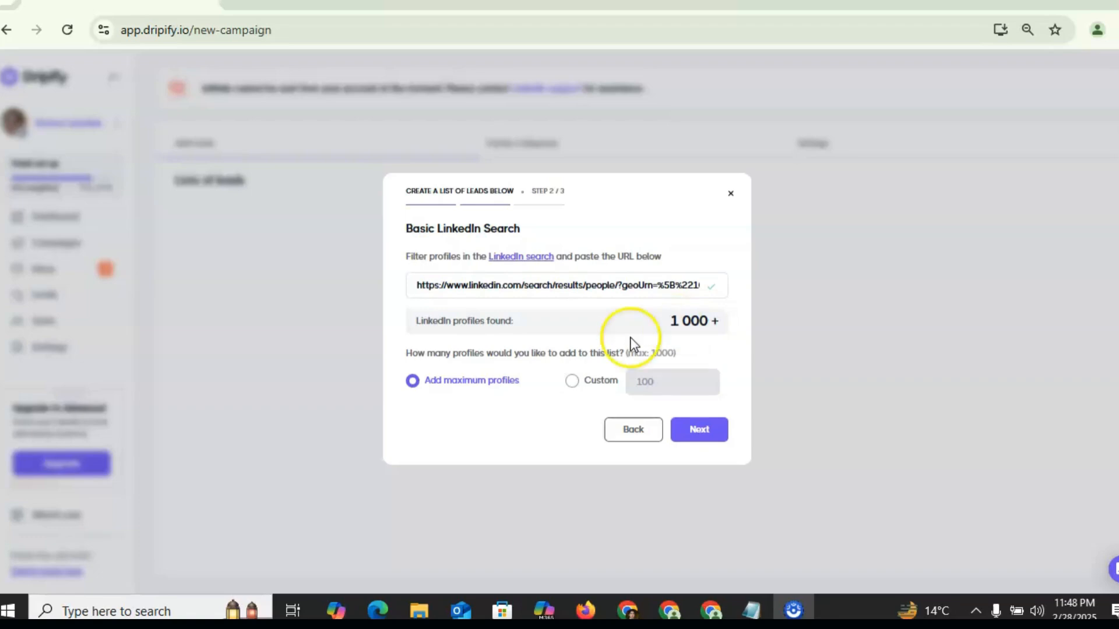
# Try a custom amount of 100 profiles, switch back to adding the maximum profiles, and continue to the list naming
pyautogui.click(574, 389)
pyautogui.click(665, 388)
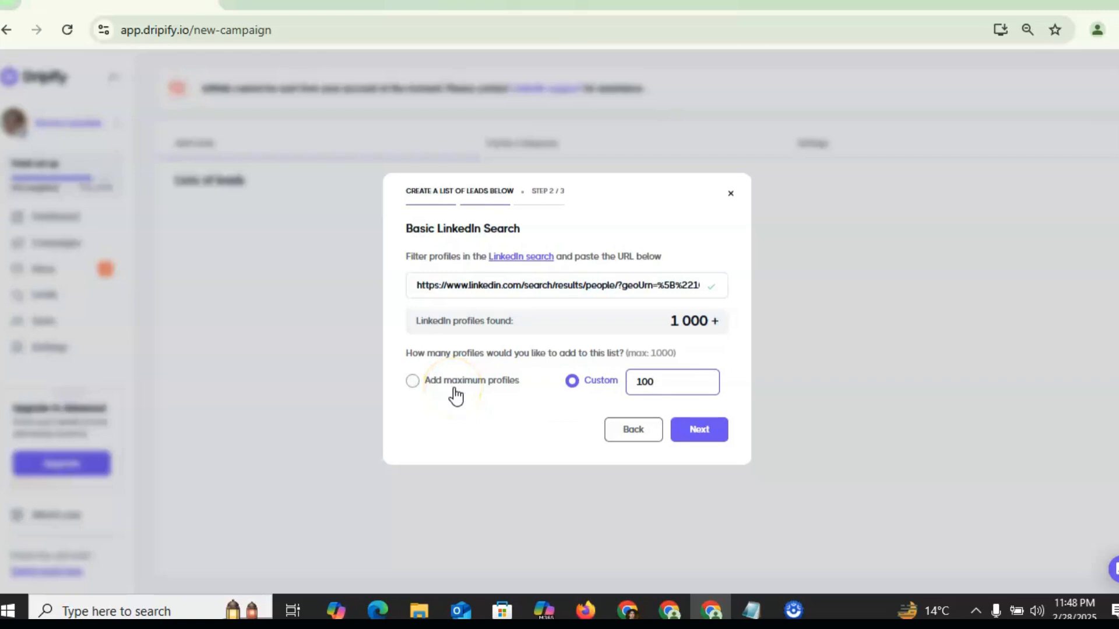
pyautogui.click(430, 392)
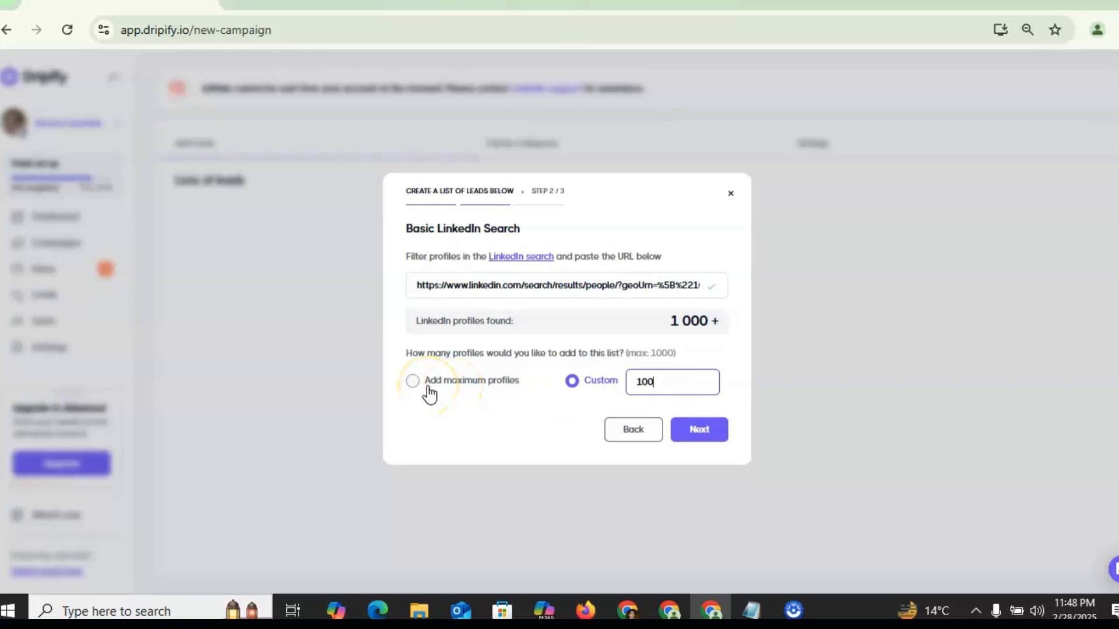
pyautogui.click(430, 393)
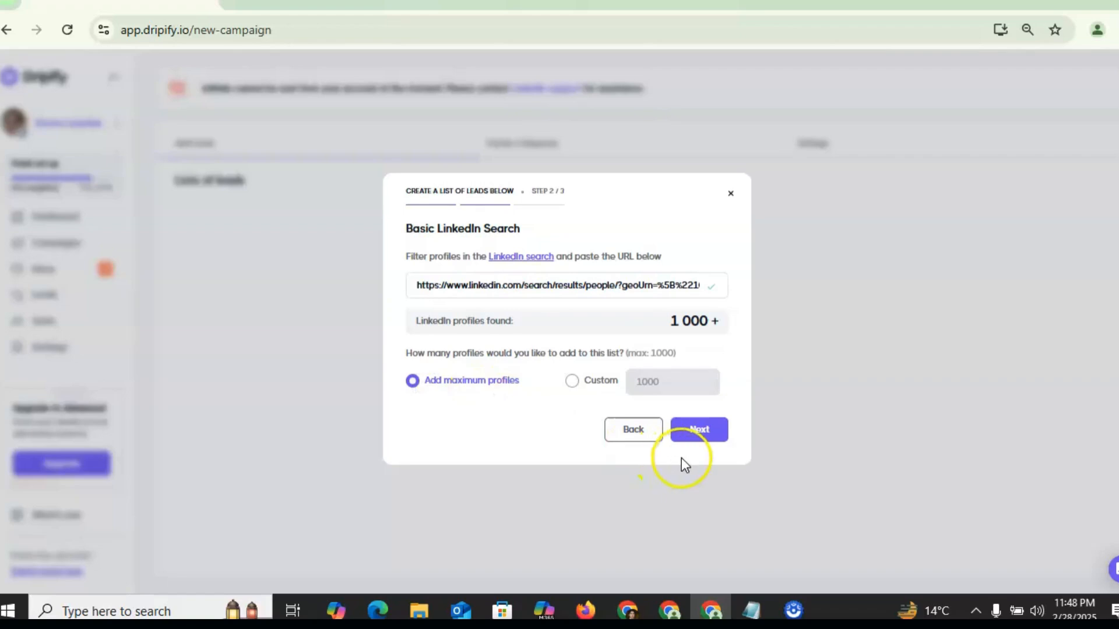
pyautogui.click(701, 438)
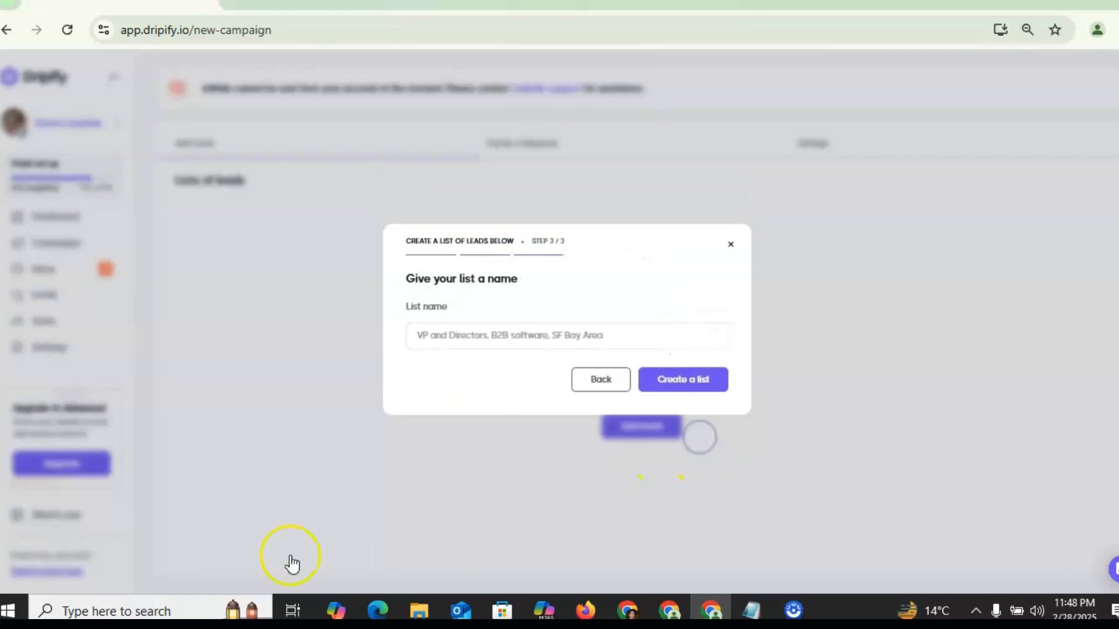
# Create the lead list with the name "testing" and continue to the sequence templates
pyautogui.click(460, 344)
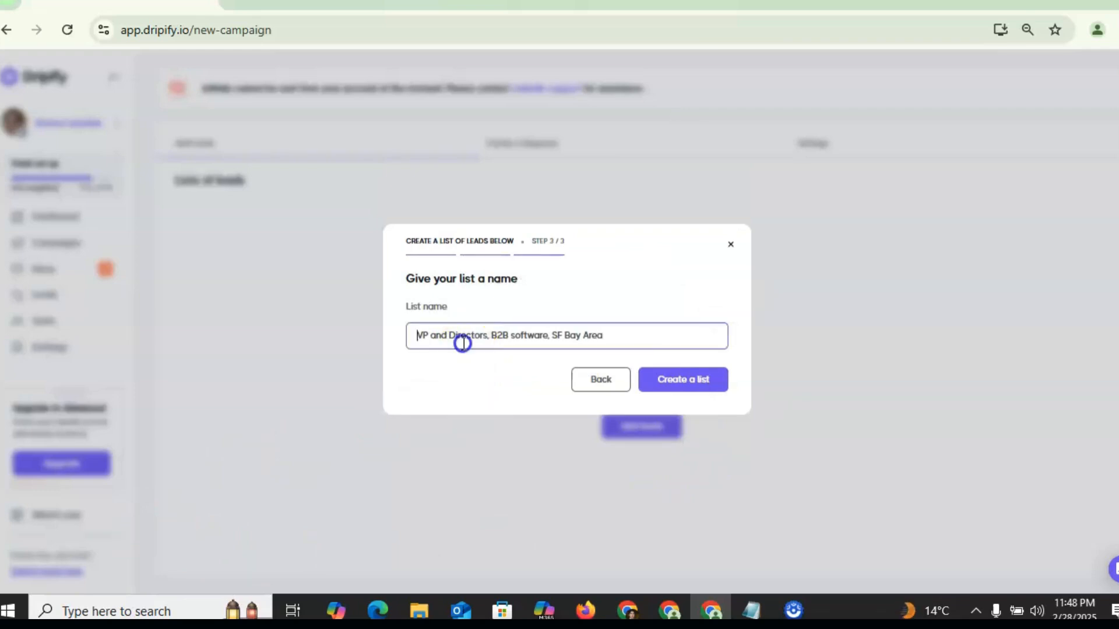
pyautogui.write('testing')
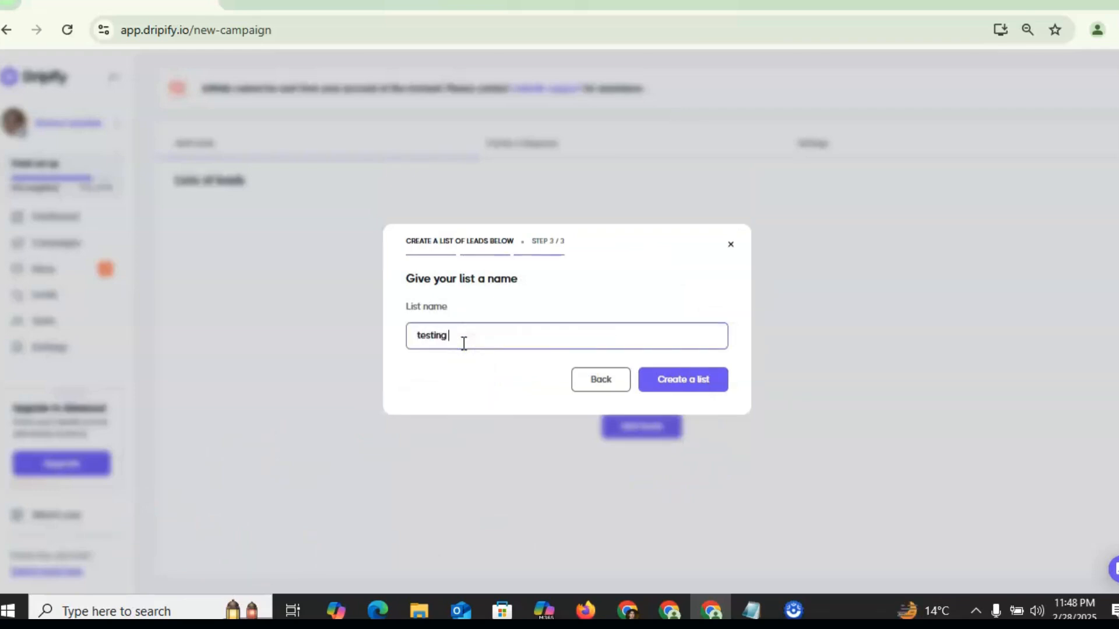
pyautogui.click(653, 383)
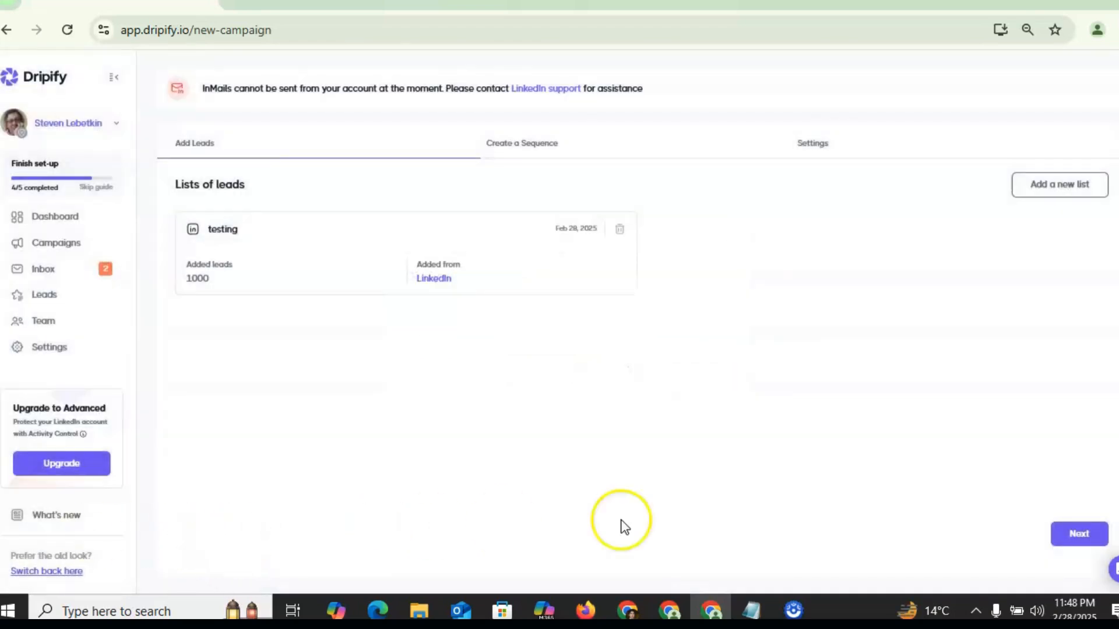
pyautogui.click(1088, 542)
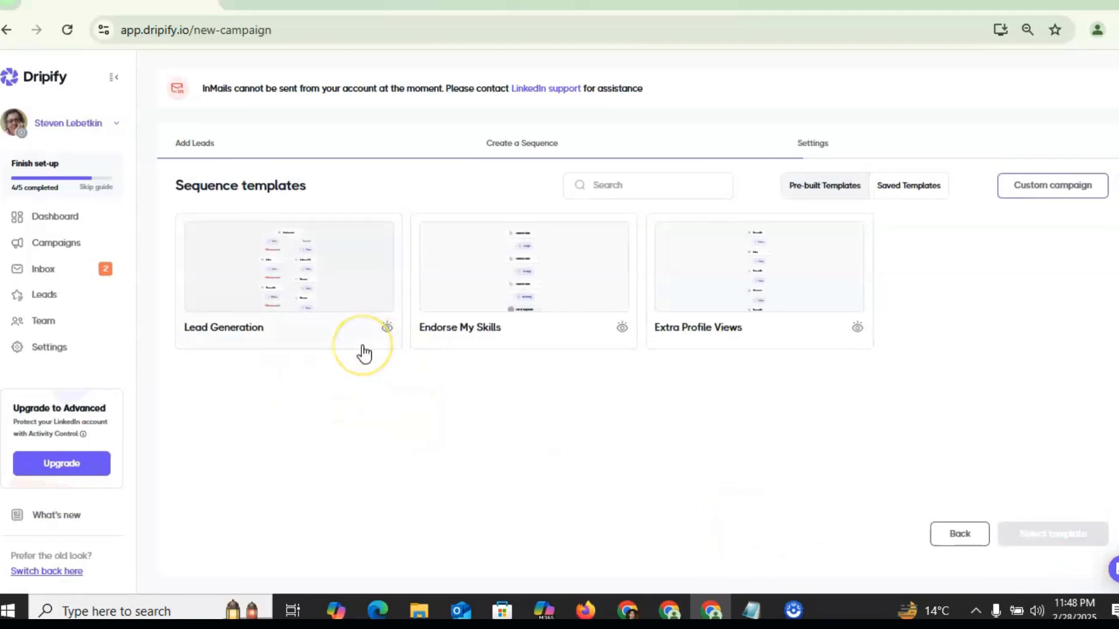
# Look through the pre-built sequence templates Lead Generation, Endorse My Skills and Extra Profile Views
pyautogui.click(228, 294)
pyautogui.click(227, 289)
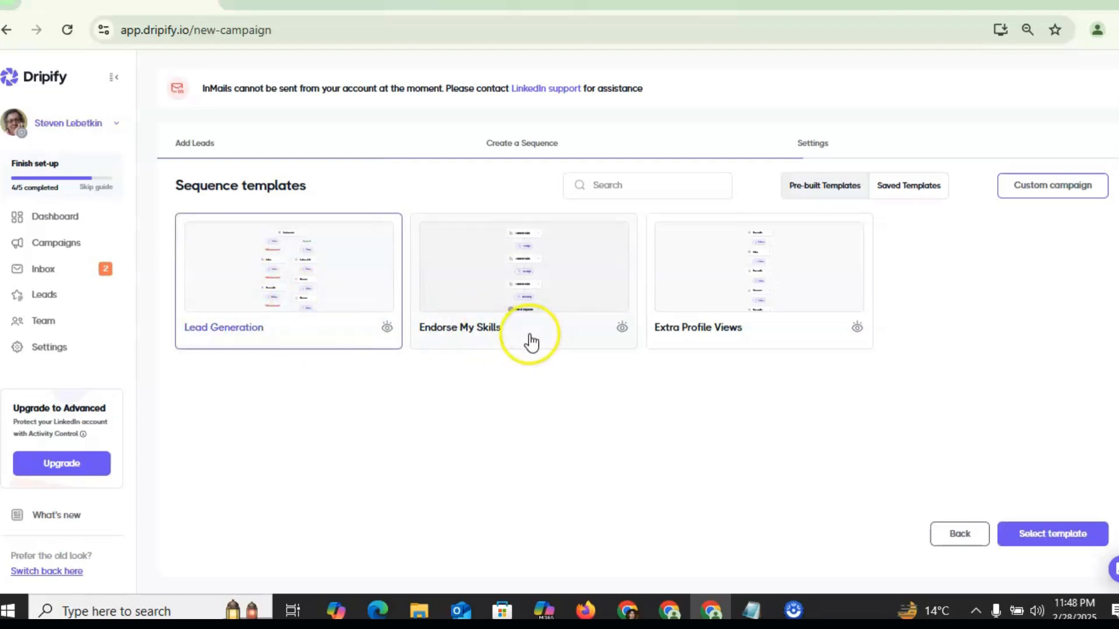
pyautogui.click(530, 330)
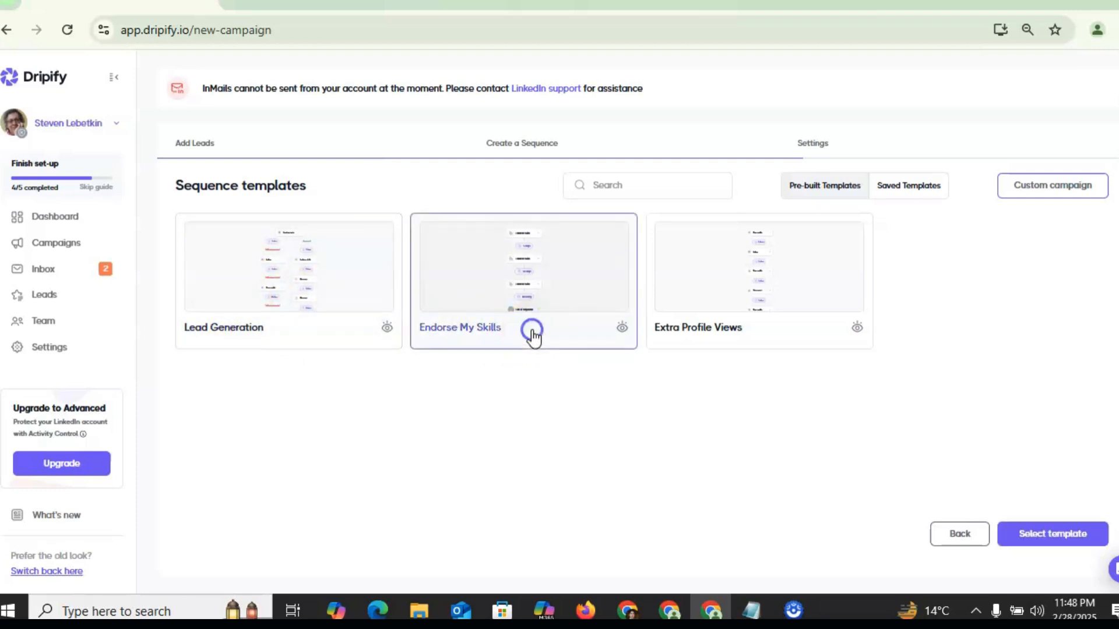
pyautogui.click(687, 347)
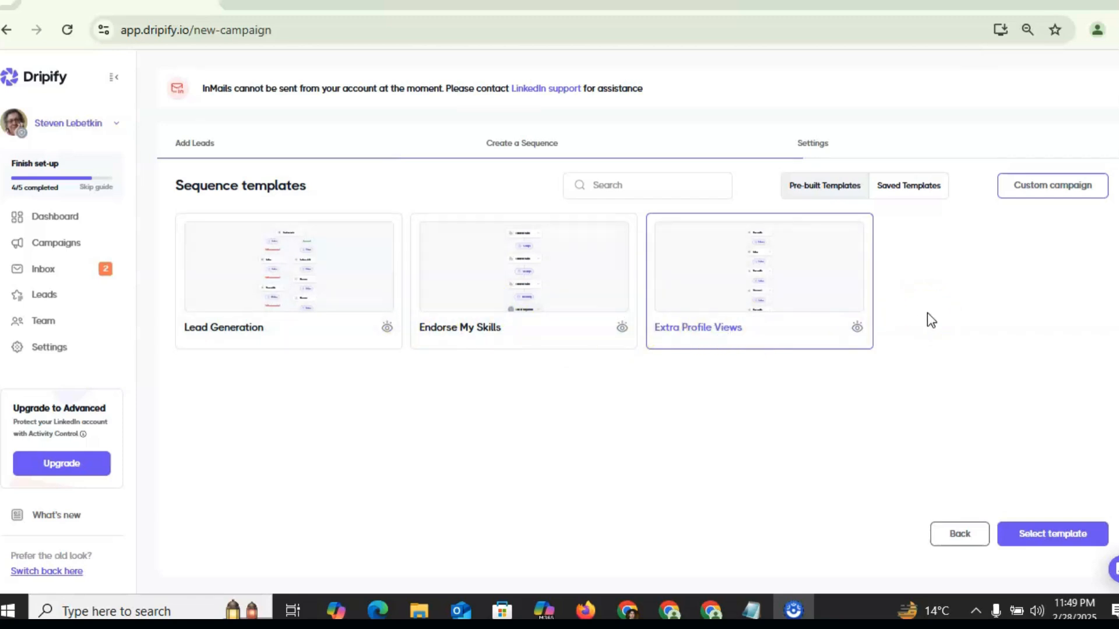
# Start a custom campaign sequence with Send an invite as its first action
pyautogui.click(1053, 186)
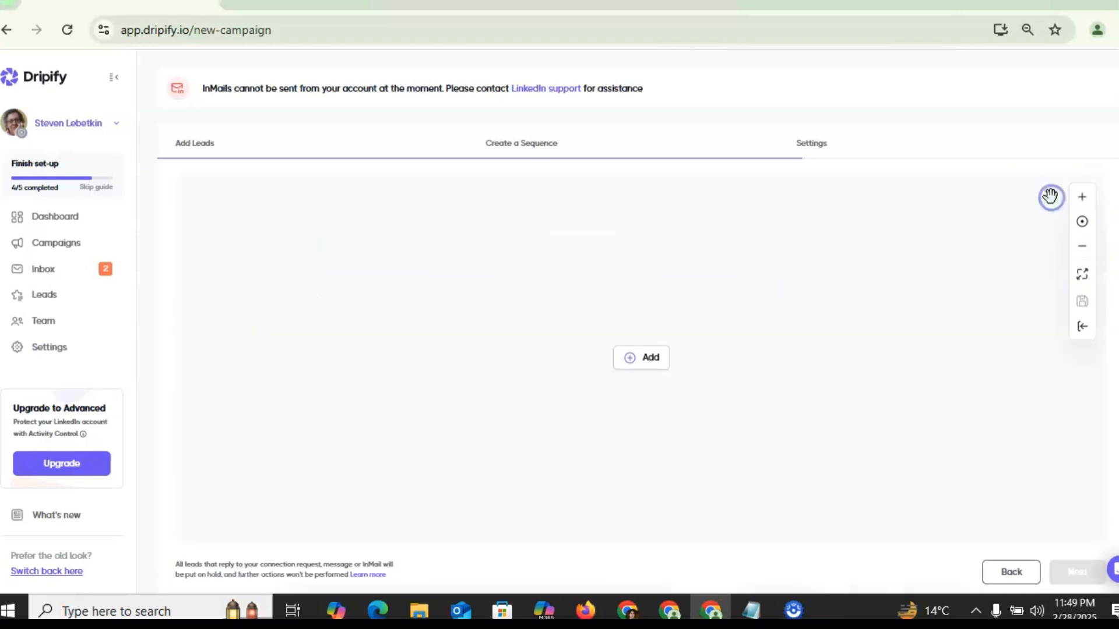
pyautogui.moveTo(646, 362); pyautogui.dragTo(596, 211)
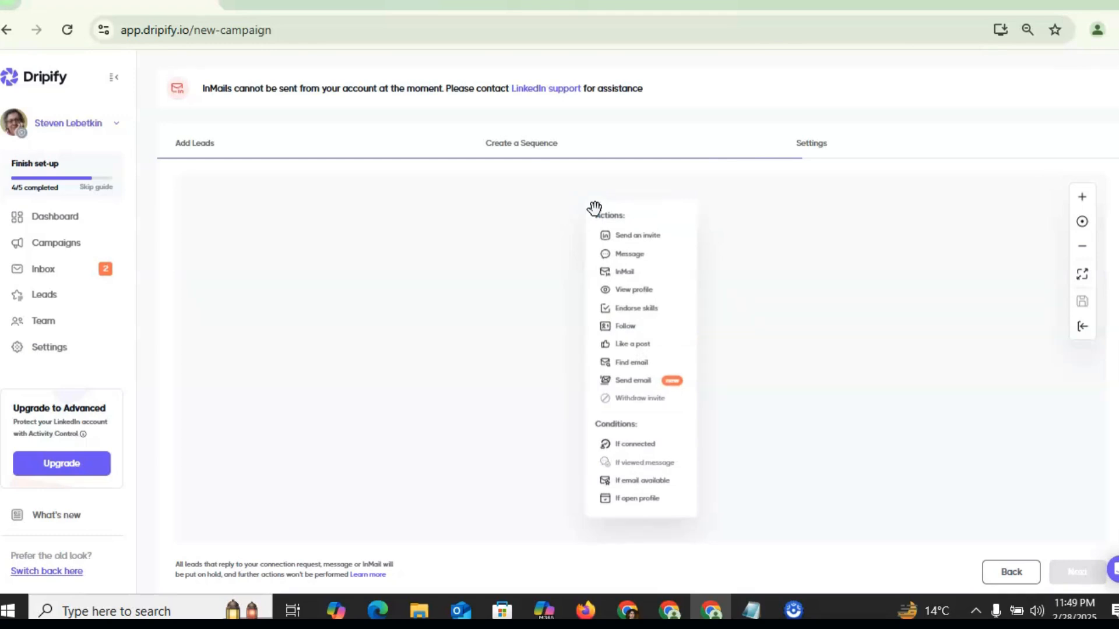
pyautogui.click(670, 236)
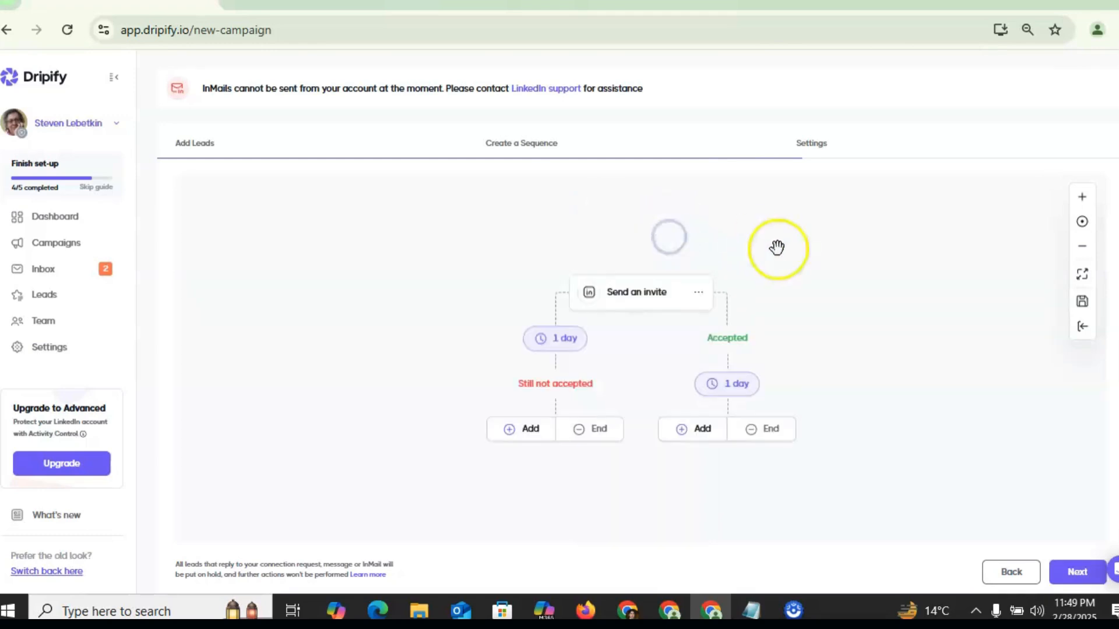
# Add an Endorse skills action followed by a Like a post action to the Accepted branch
pyautogui.moveTo(806, 314); pyautogui.dragTo(761, 229)
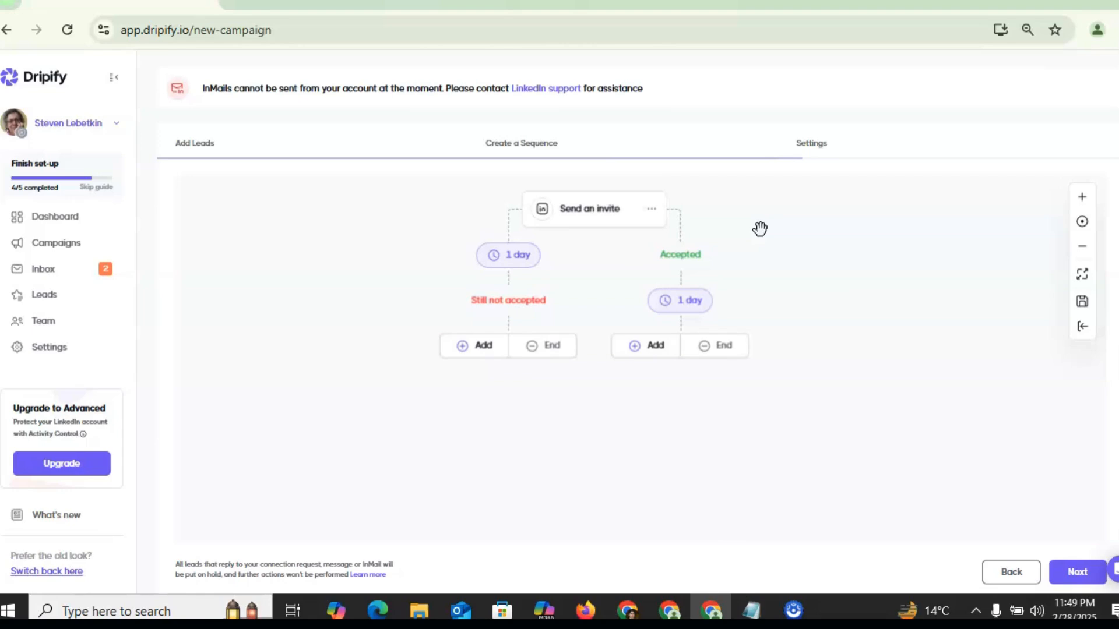
pyautogui.click(653, 346)
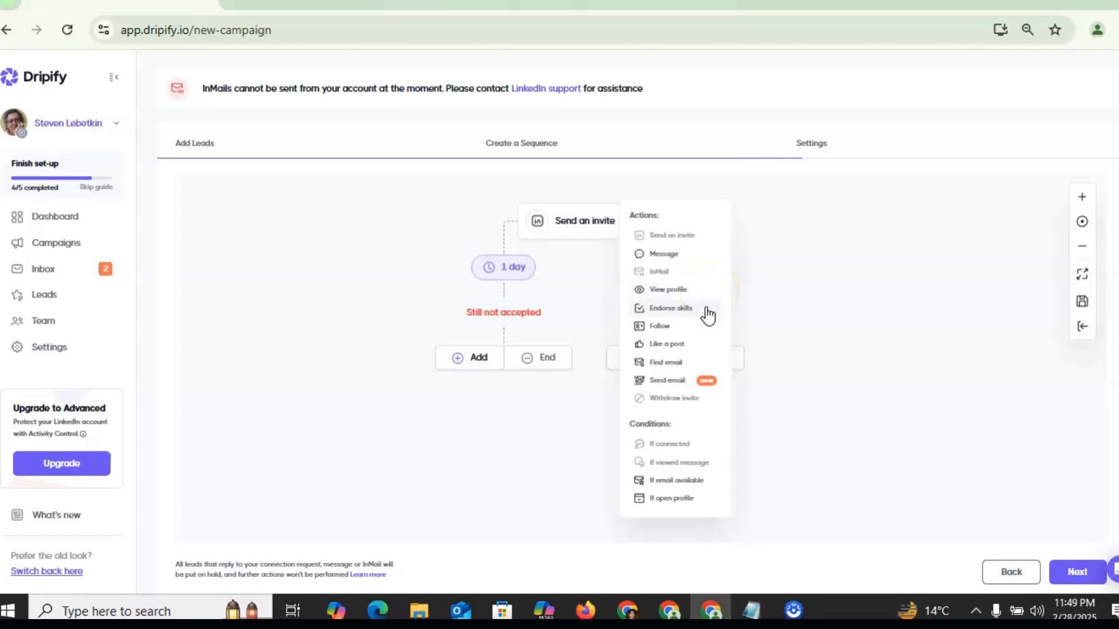
pyautogui.click(706, 309)
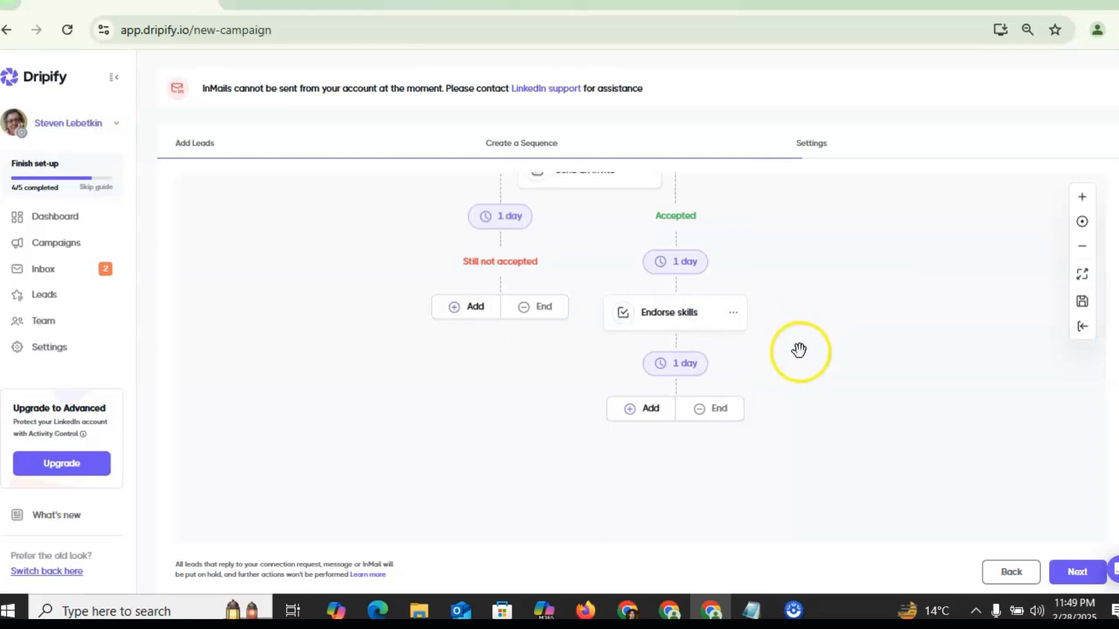
pyautogui.moveTo(815, 383); pyautogui.dragTo(802, 325)
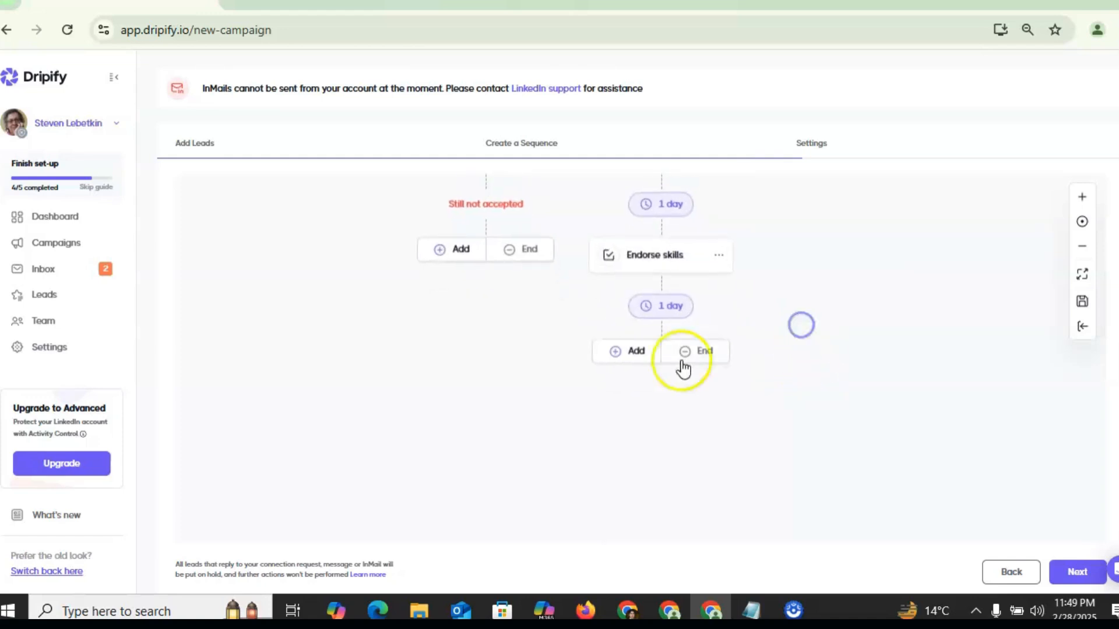
pyautogui.click(628, 352)
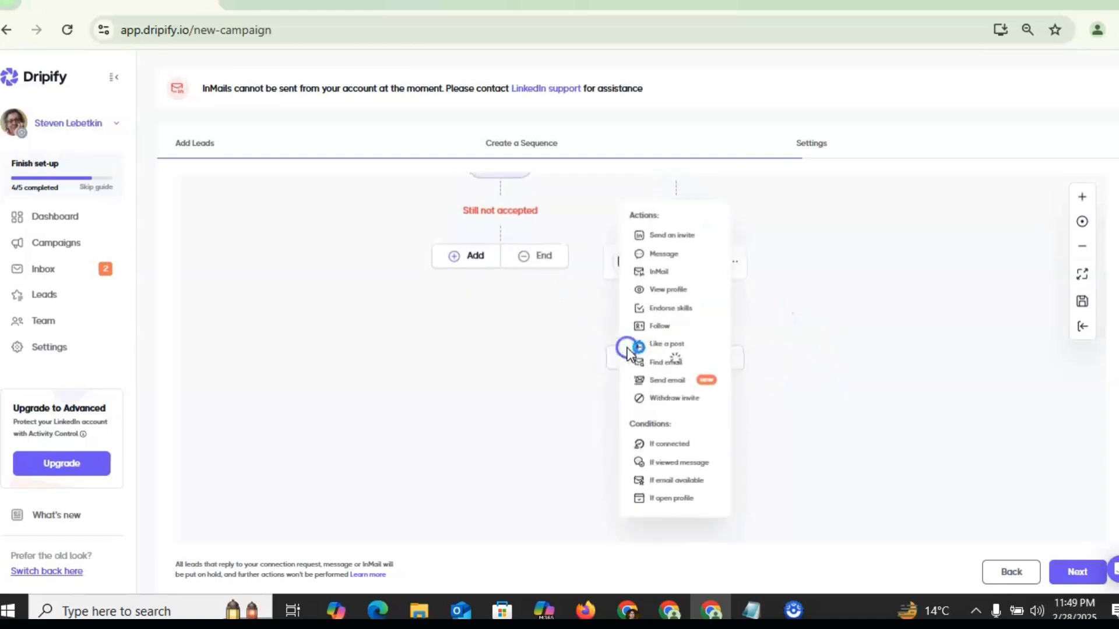
pyautogui.click(677, 344)
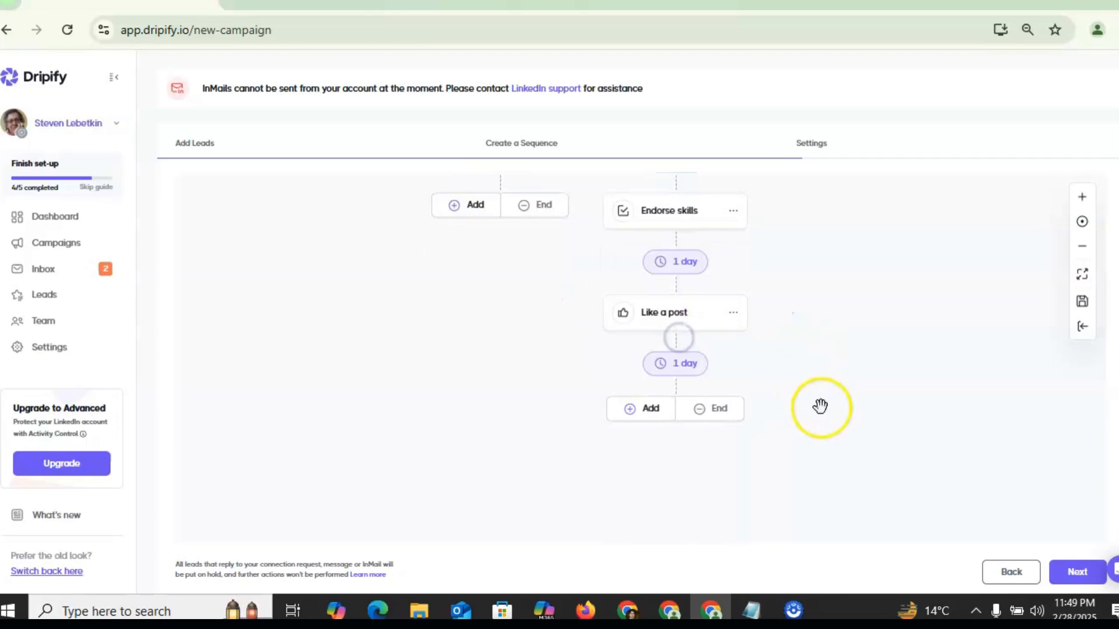
# Add a Message action after Like a post, paste the prepared text about financing ground-up luxury home construction, and save it
pyautogui.click(640, 420)
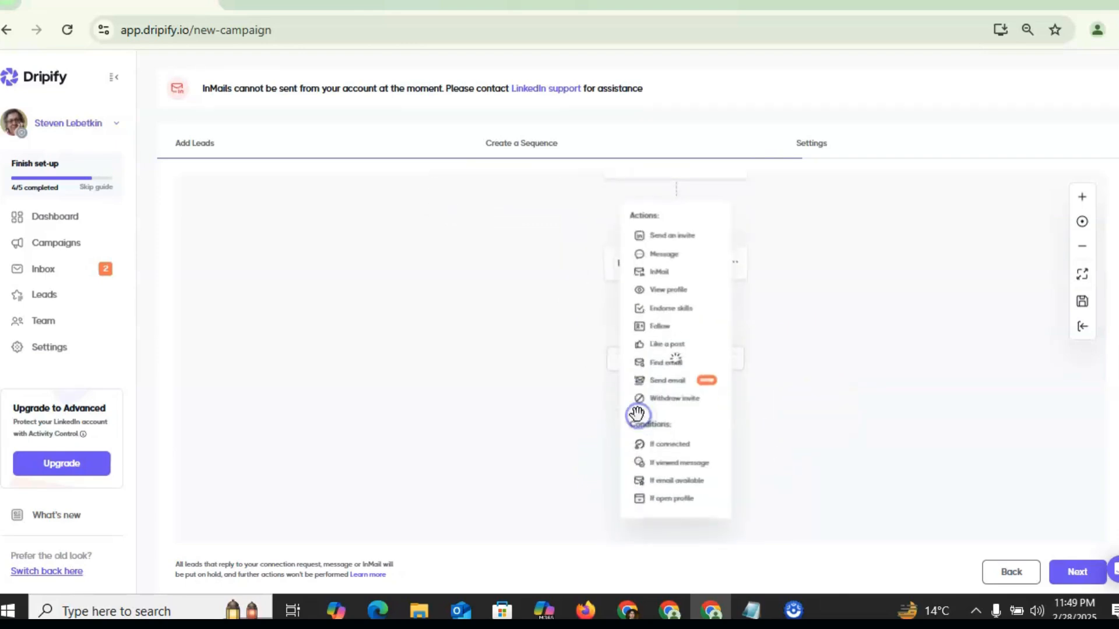
pyautogui.click(676, 257)
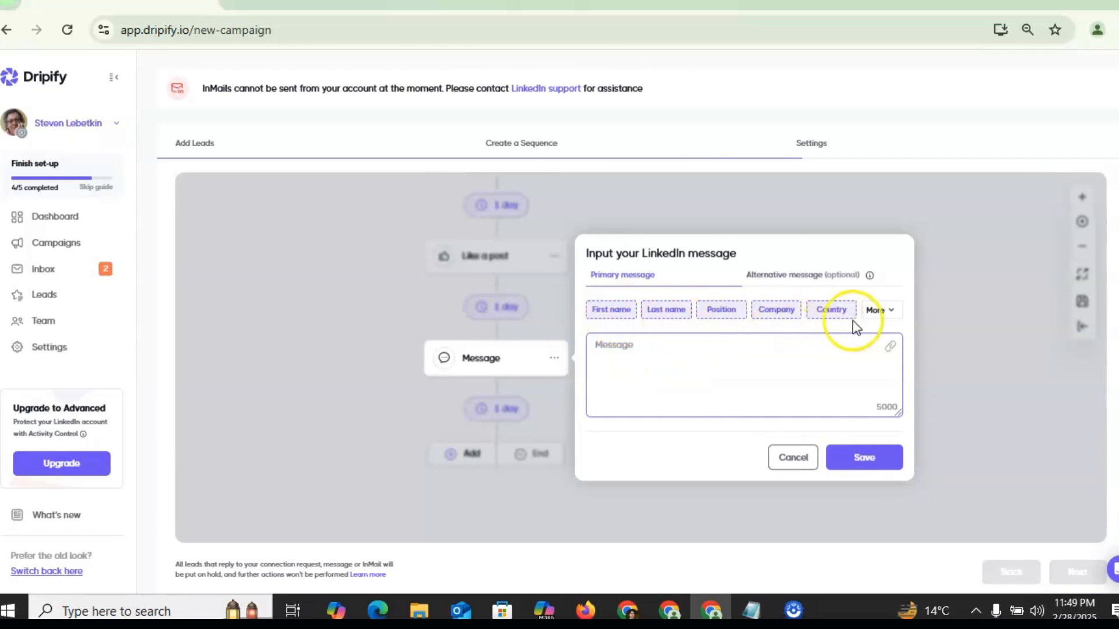
pyautogui.click(890, 320)
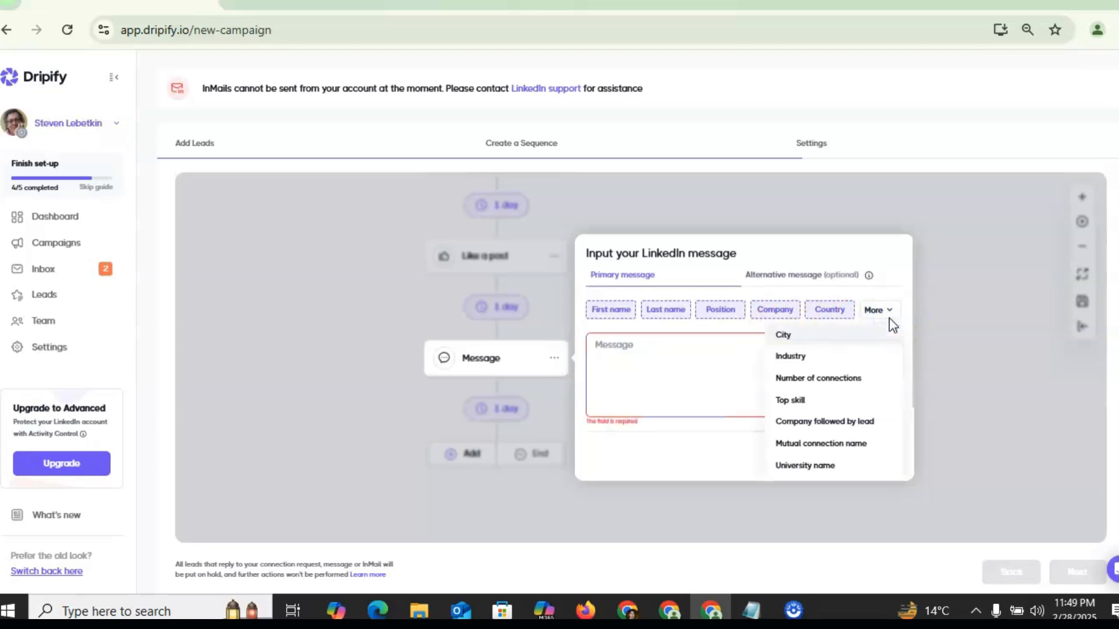
pyautogui.click(661, 373)
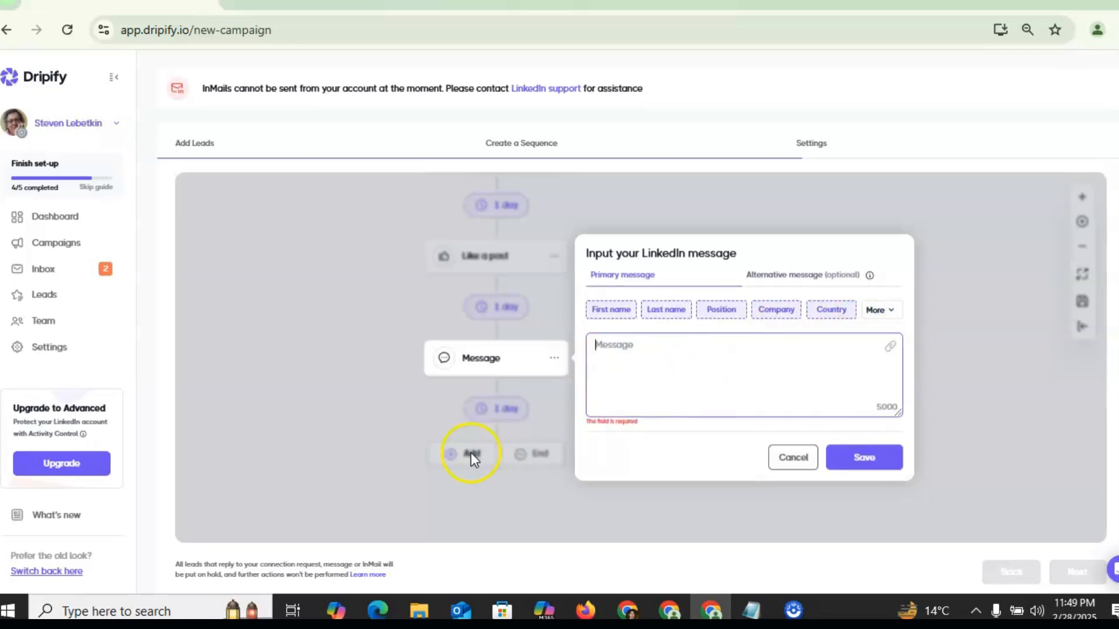
pyautogui.hotkey('ctrl', 'v')
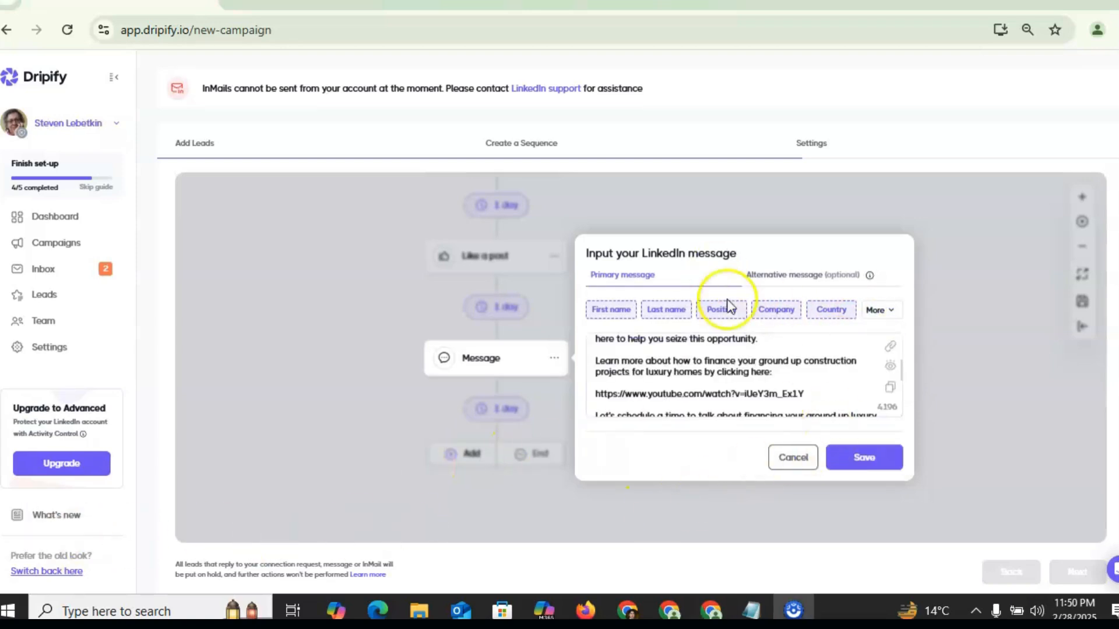
pyautogui.click(890, 460)
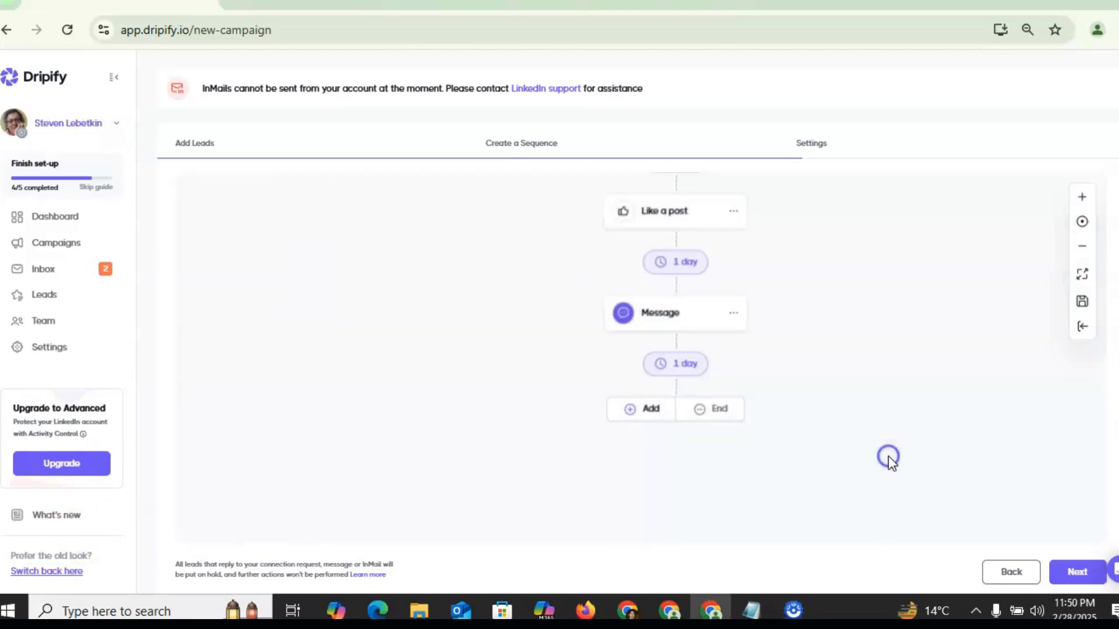
# Add an InMail action to the Still not accepted branch with the subject "testing" and the prepared text pasted as its message, and save it
pyautogui.moveTo(527, 339); pyautogui.dragTo(570, 525)
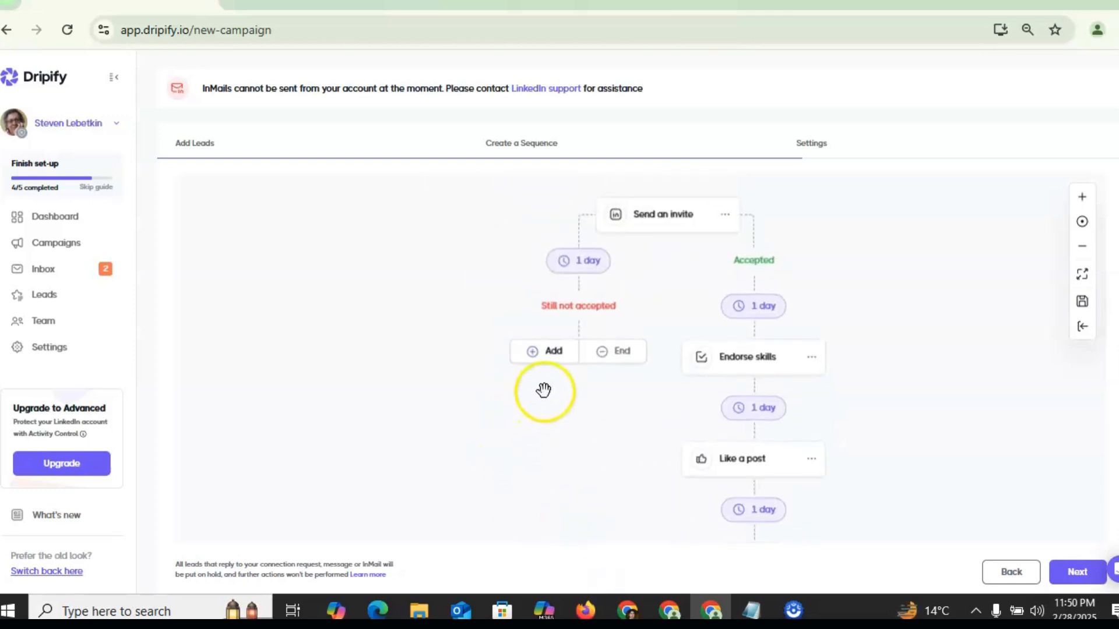
pyautogui.click(540, 359)
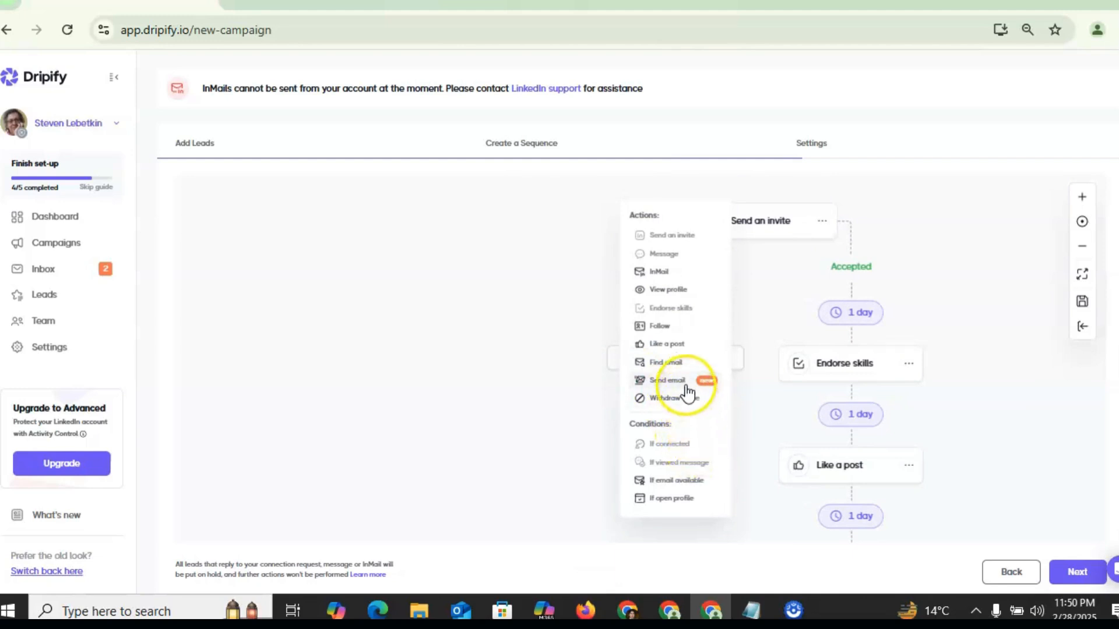
pyautogui.click(665, 273)
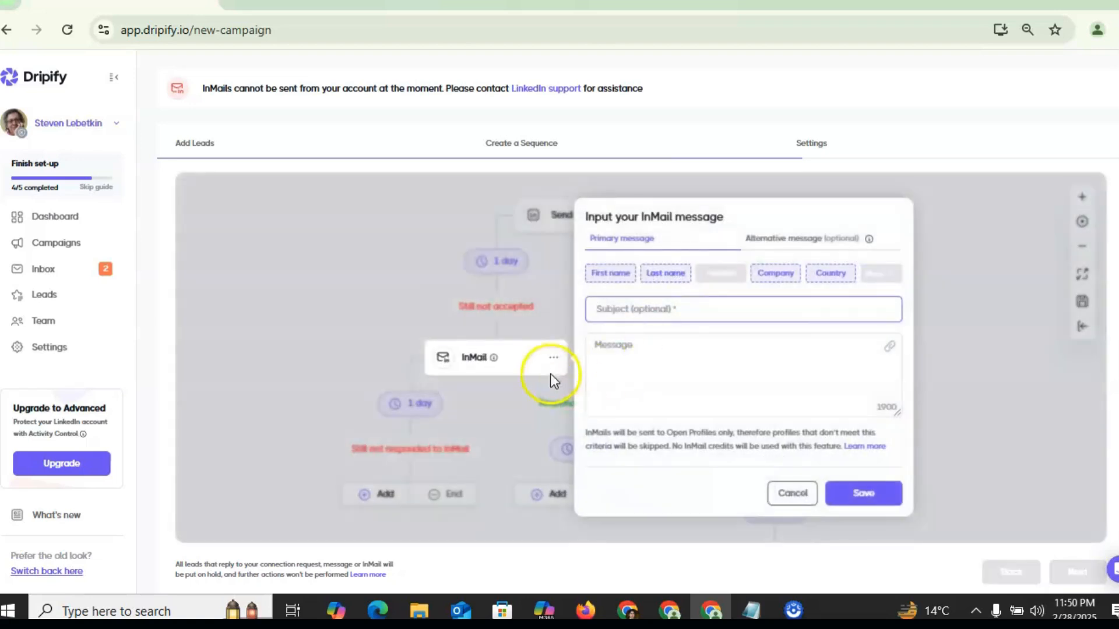
pyautogui.click(669, 352)
pyautogui.hotkey('ctrl', 'v')
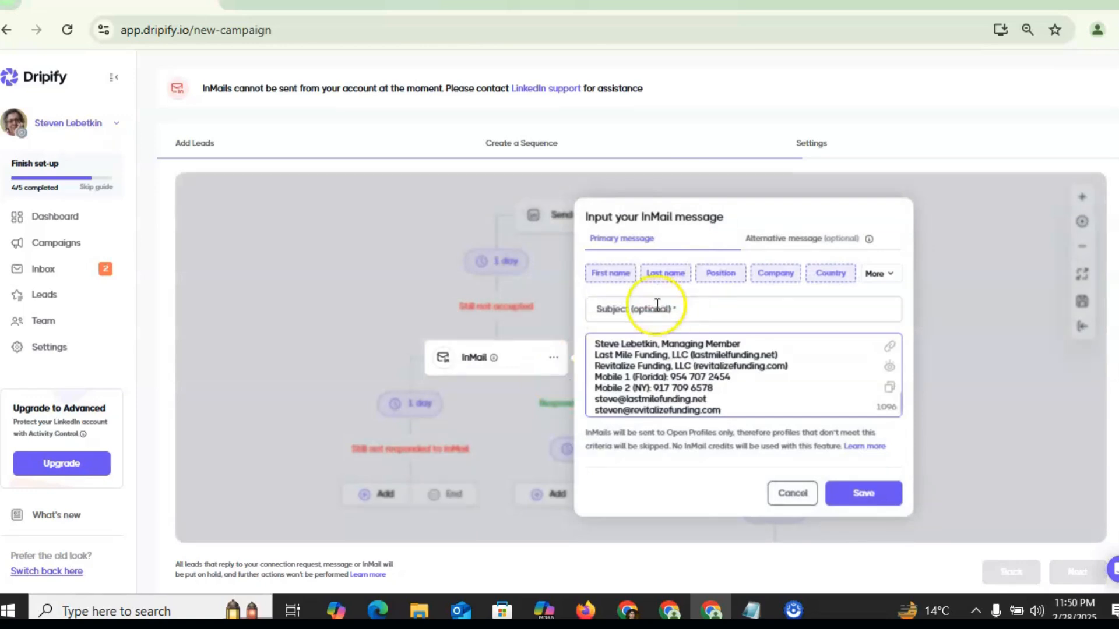
pyautogui.click(641, 309)
pyautogui.write('testing')
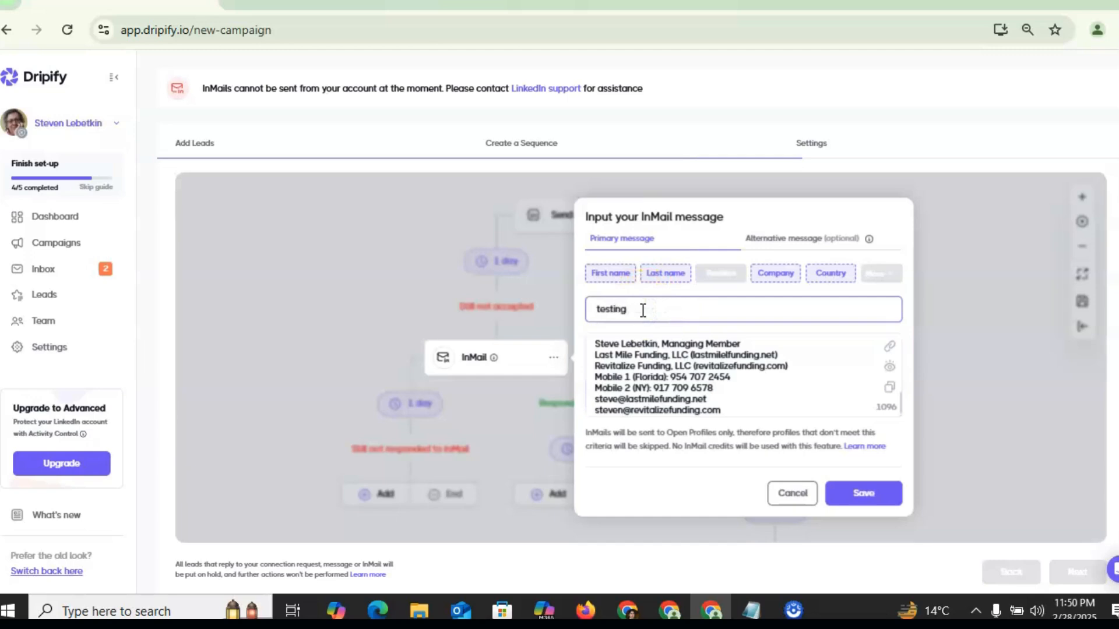
pyautogui.click(864, 485)
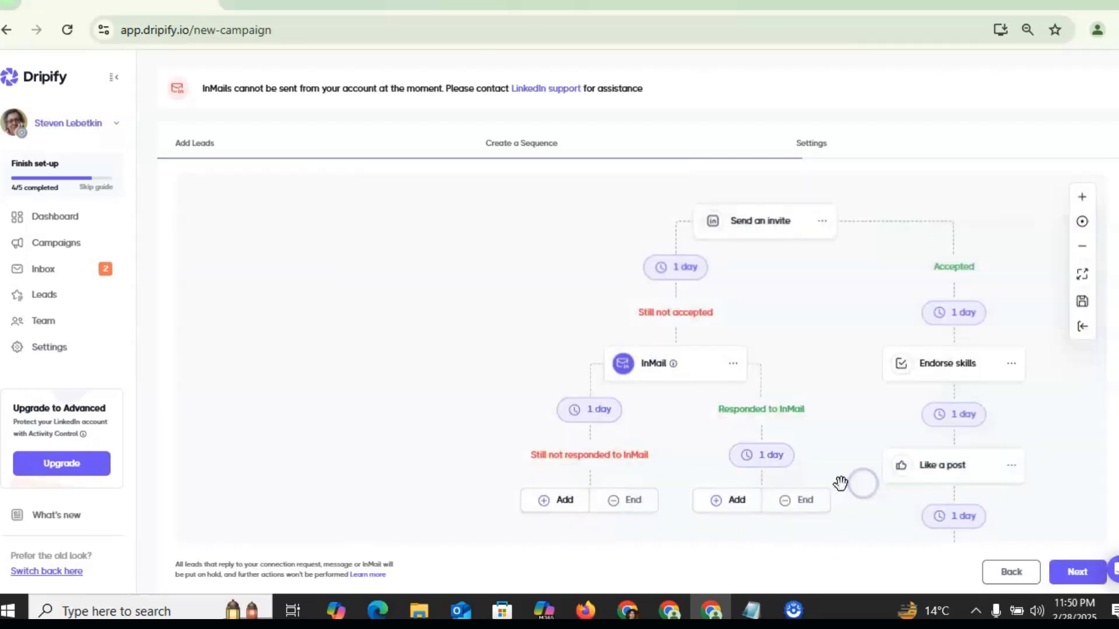
# Add a Like a post action to the Still not responded to InMail branch and end it with Wait until your InMail is responded to
pyautogui.moveTo(475, 400); pyautogui.dragTo(379, 264)
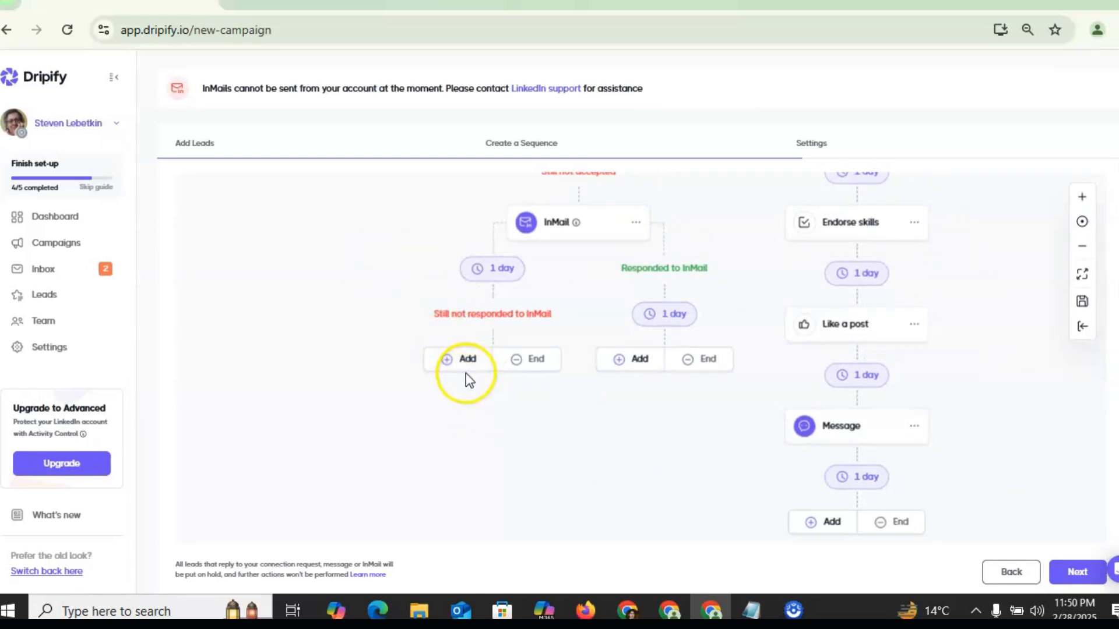
pyautogui.click(448, 360)
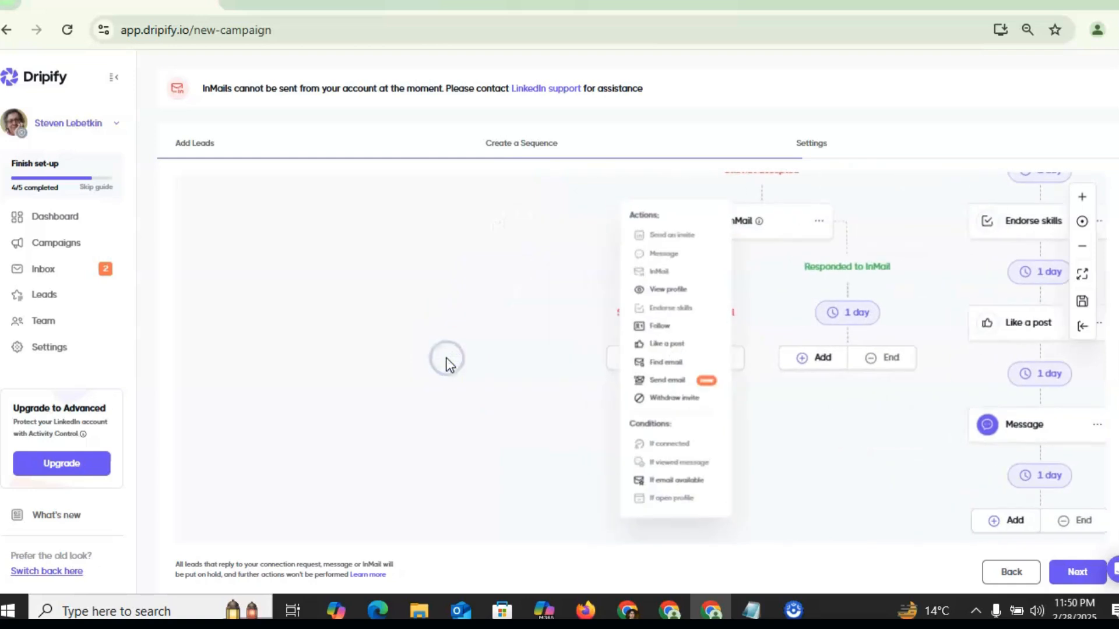
pyautogui.click(686, 346)
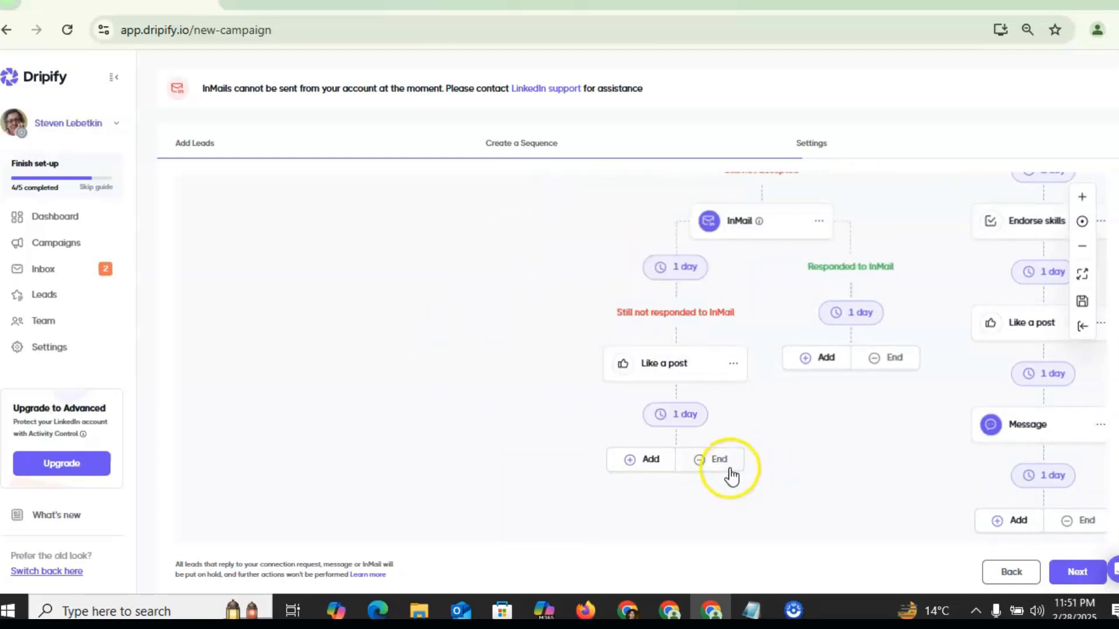
pyautogui.click(728, 468)
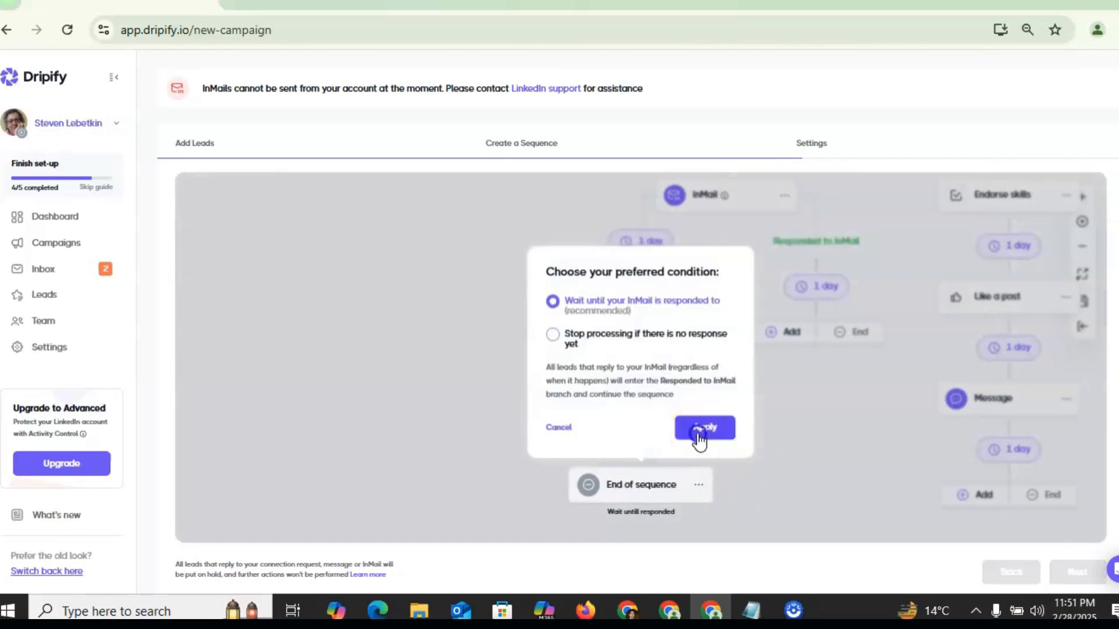
pyautogui.click(699, 434)
pyautogui.moveTo(824, 434); pyautogui.dragTo(618, 409)
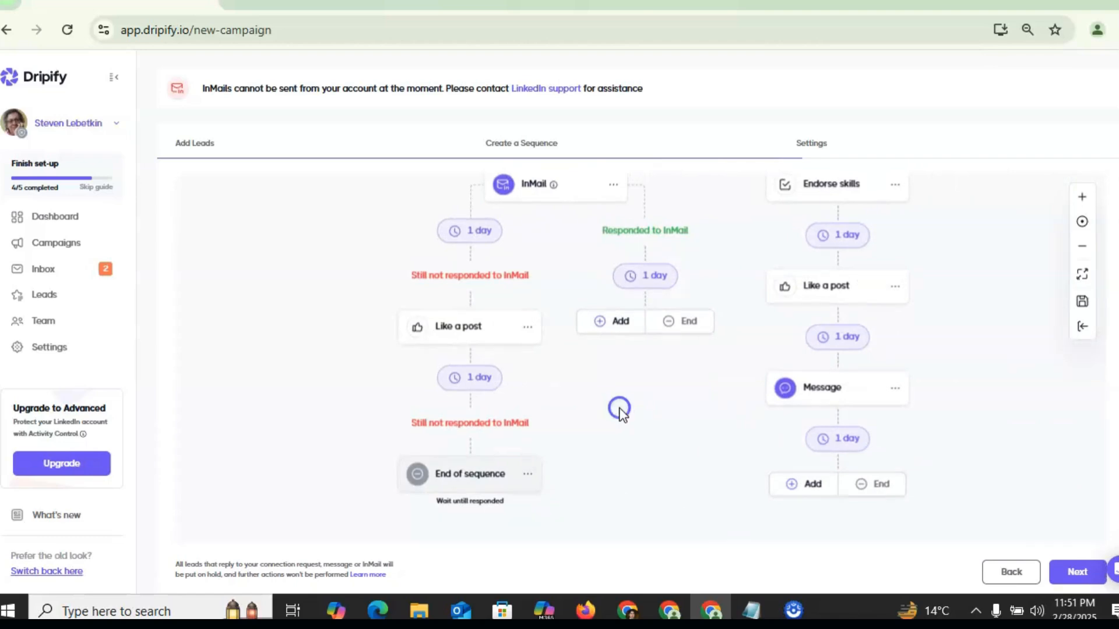
pyautogui.click(621, 323)
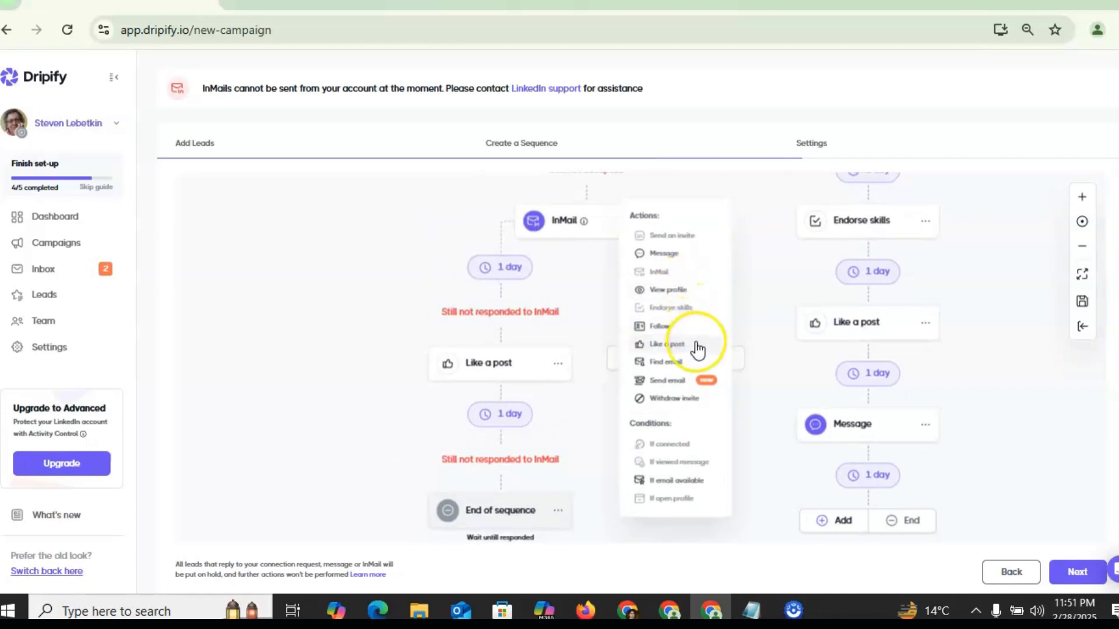
pyautogui.moveTo(698, 350); pyautogui.dragTo(680, 299)
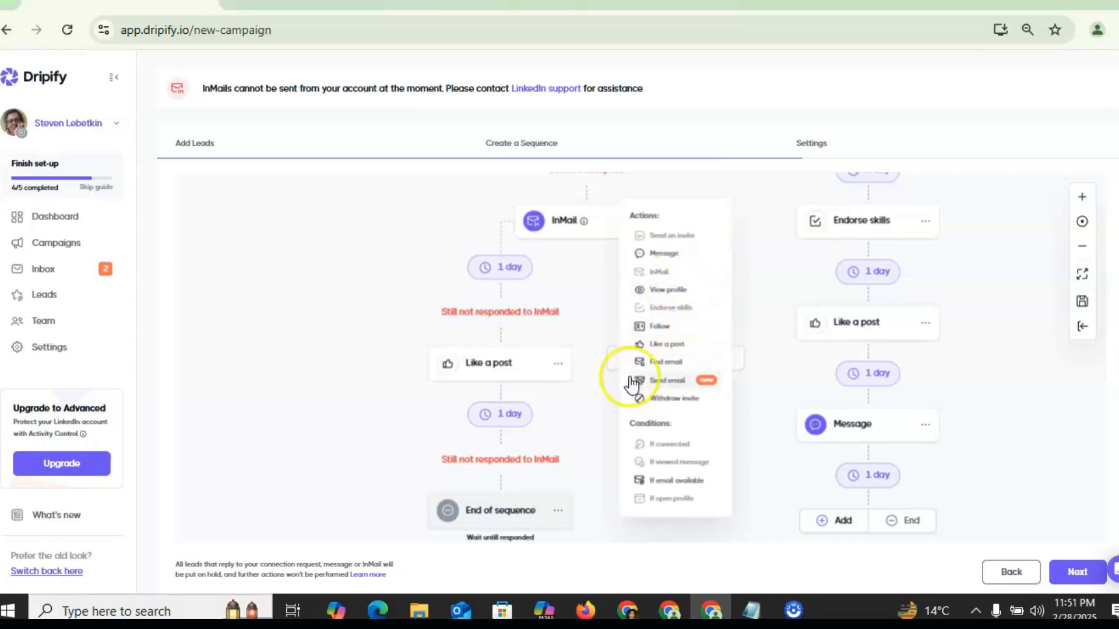
pyautogui.click(600, 390)
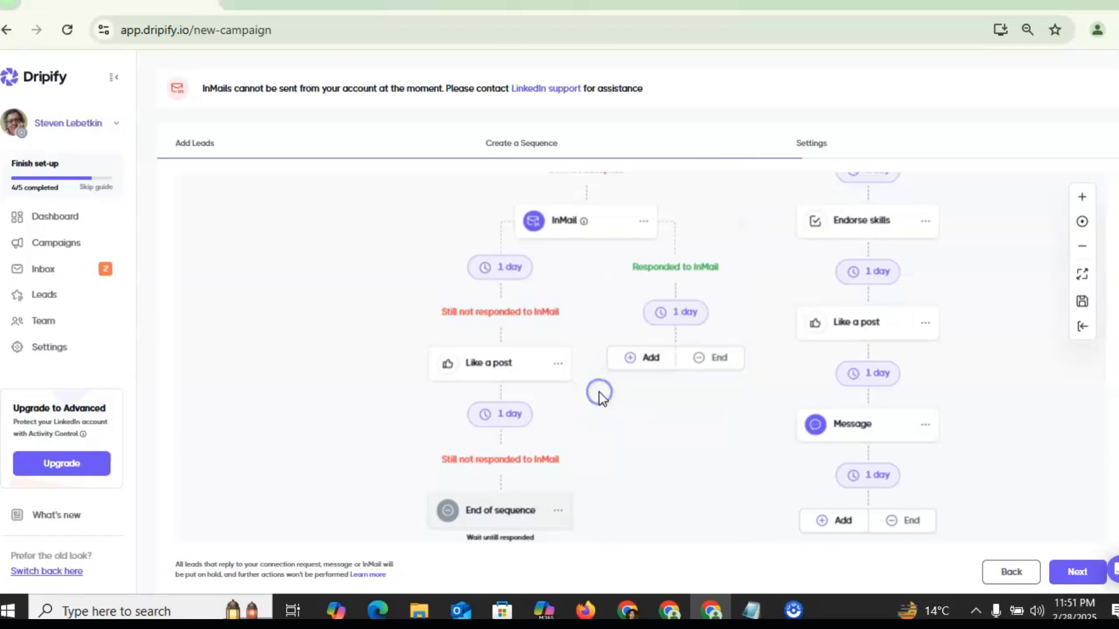
# End the sequence on the Responded to InMail branch and after the Message action on the Accepted branch
pyautogui.click(711, 366)
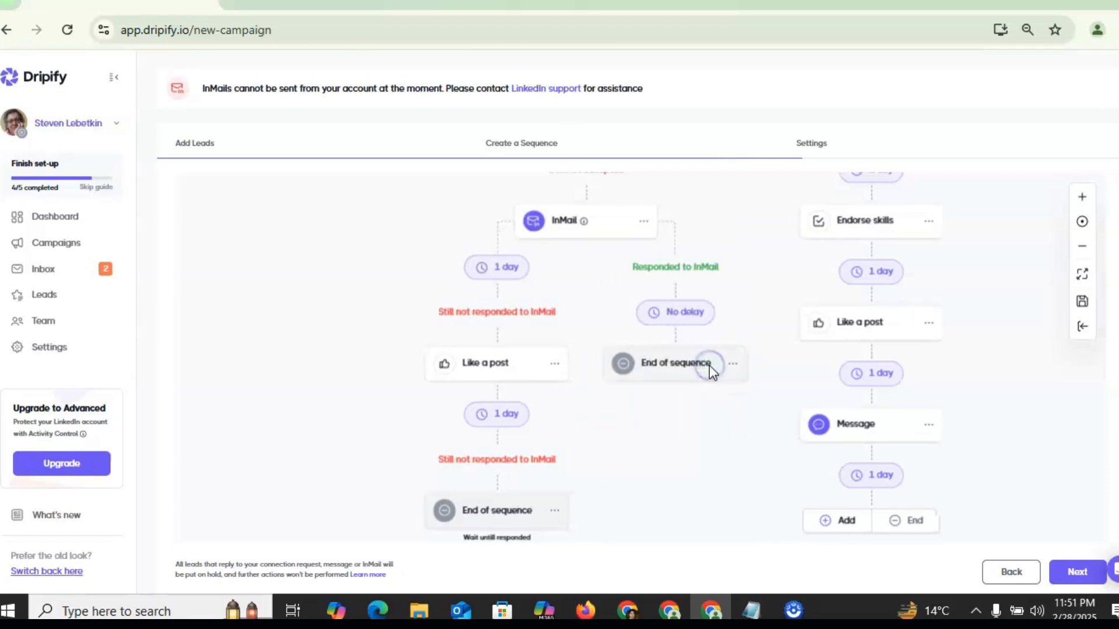
pyautogui.moveTo(715, 453); pyautogui.dragTo(477, 370)
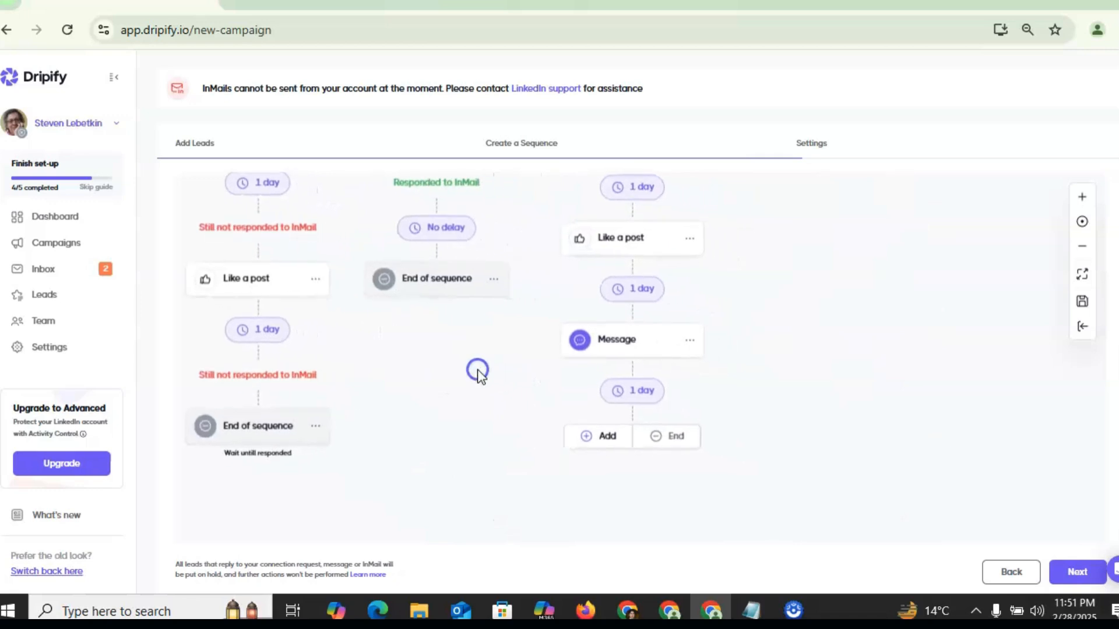
pyautogui.click(687, 450)
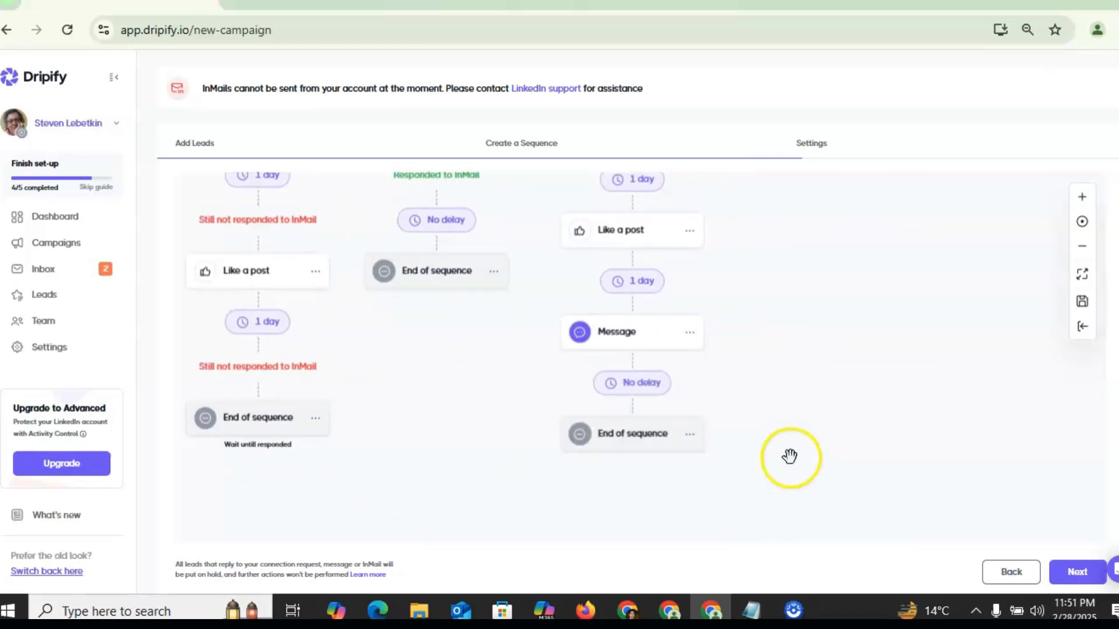
# Continue to the campaign settings, name the campaign "testing", and save and launch it without a webhook
pyautogui.click(1079, 573)
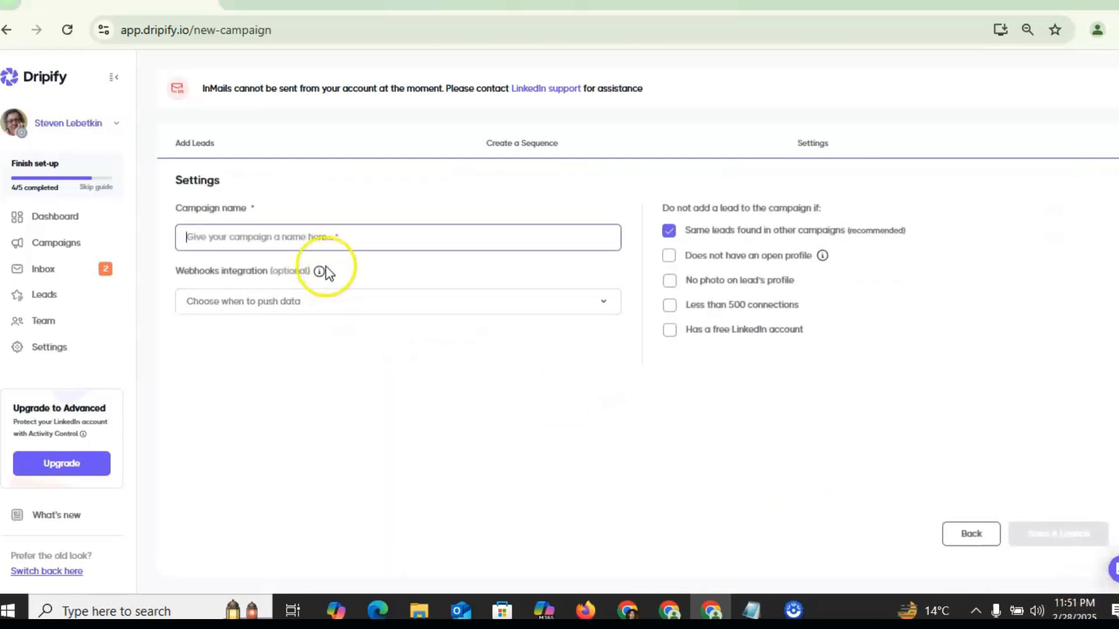
pyautogui.write('testing')
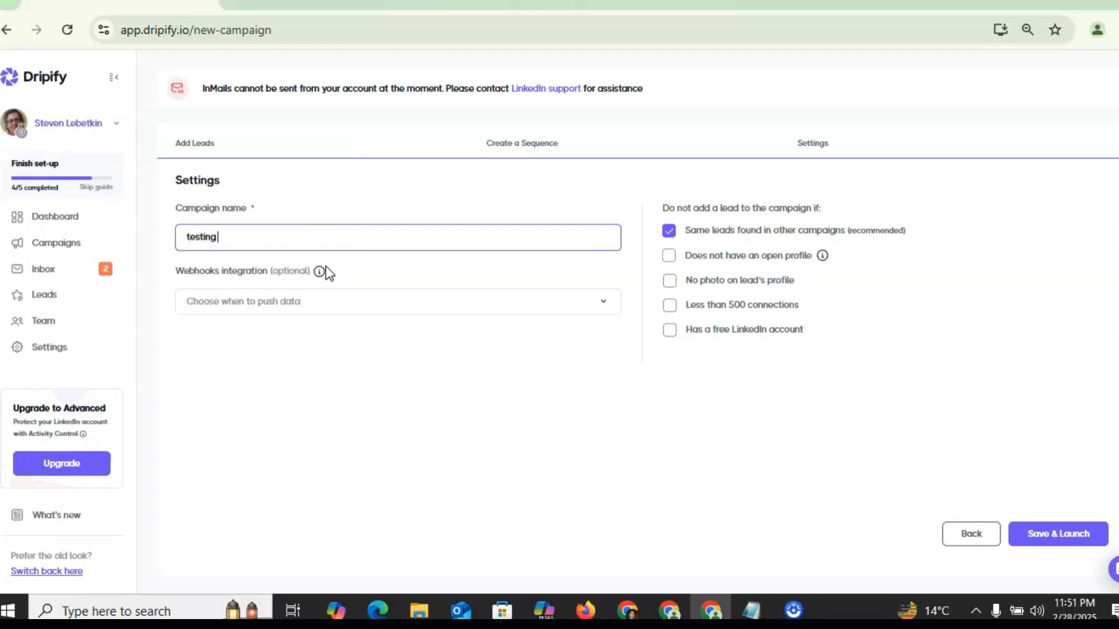
pyautogui.click(417, 309)
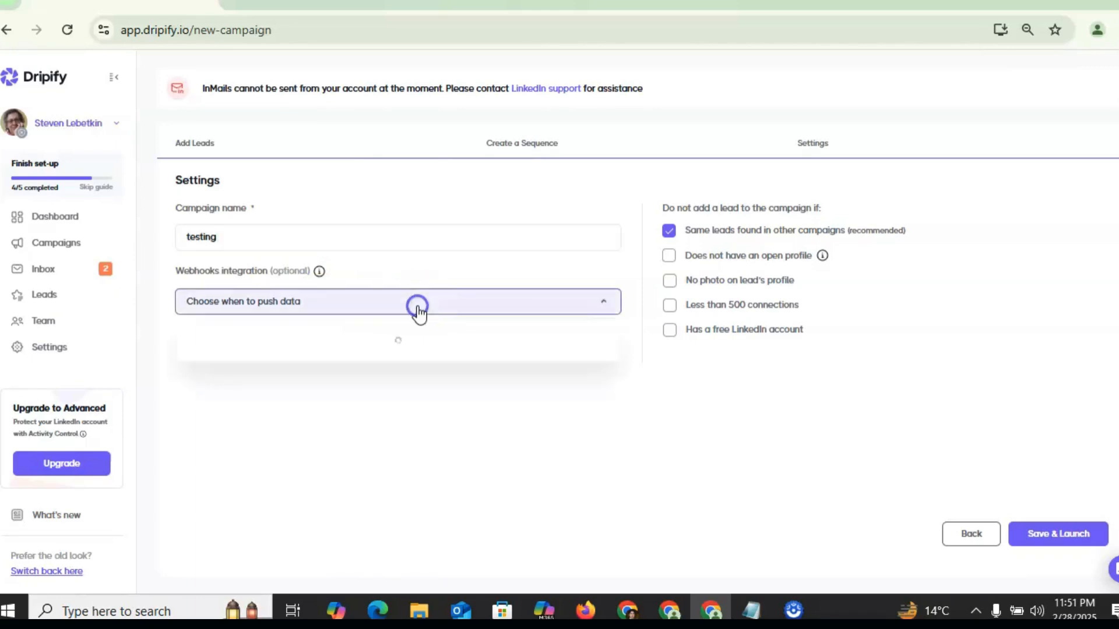
pyautogui.click(394, 275)
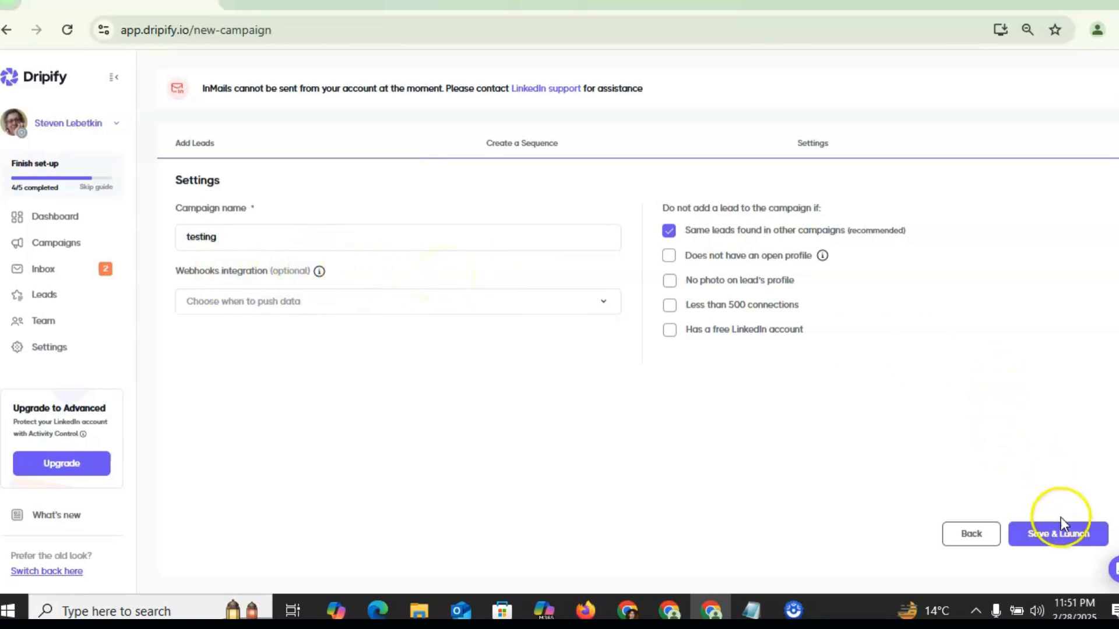
pyautogui.click(1062, 534)
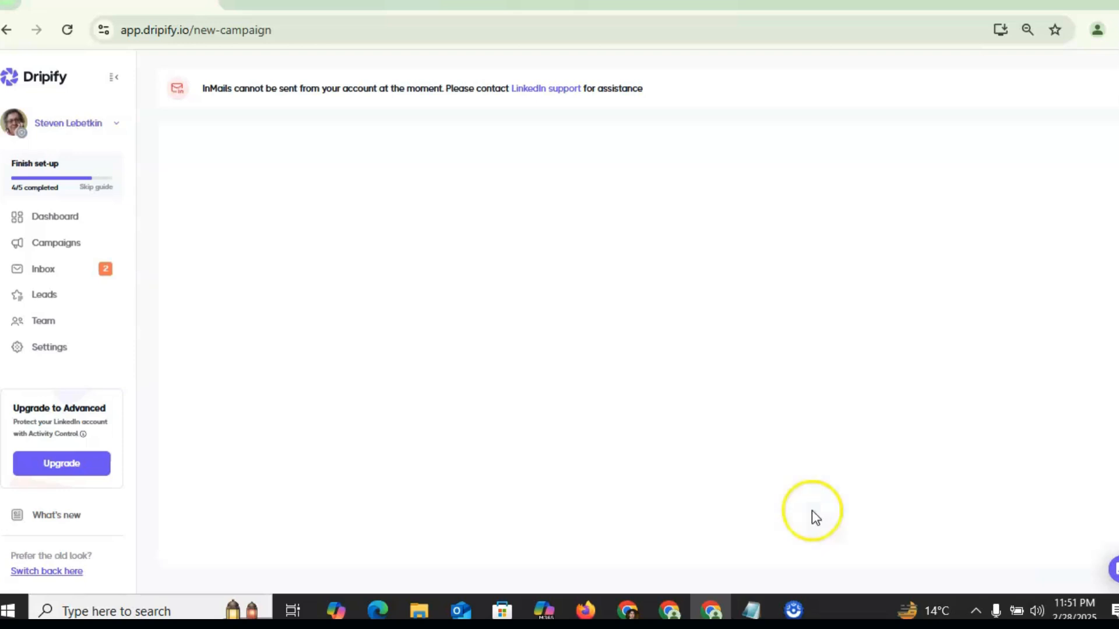
# Open the campaigns list and switch off the testing campaign
pyautogui.click(73, 245)
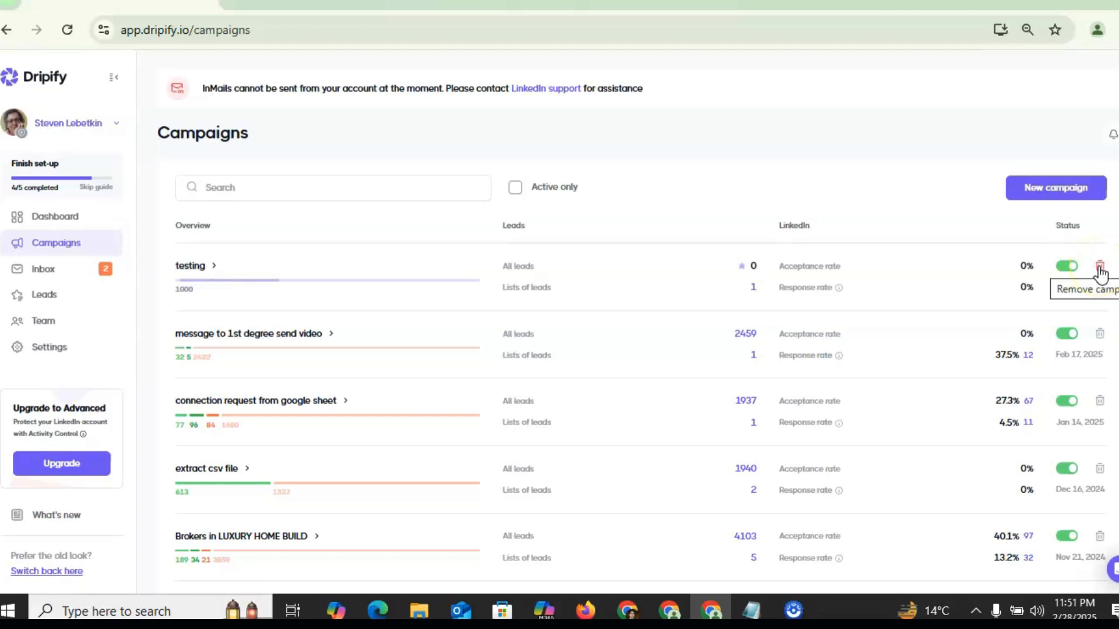
pyautogui.click(1068, 268)
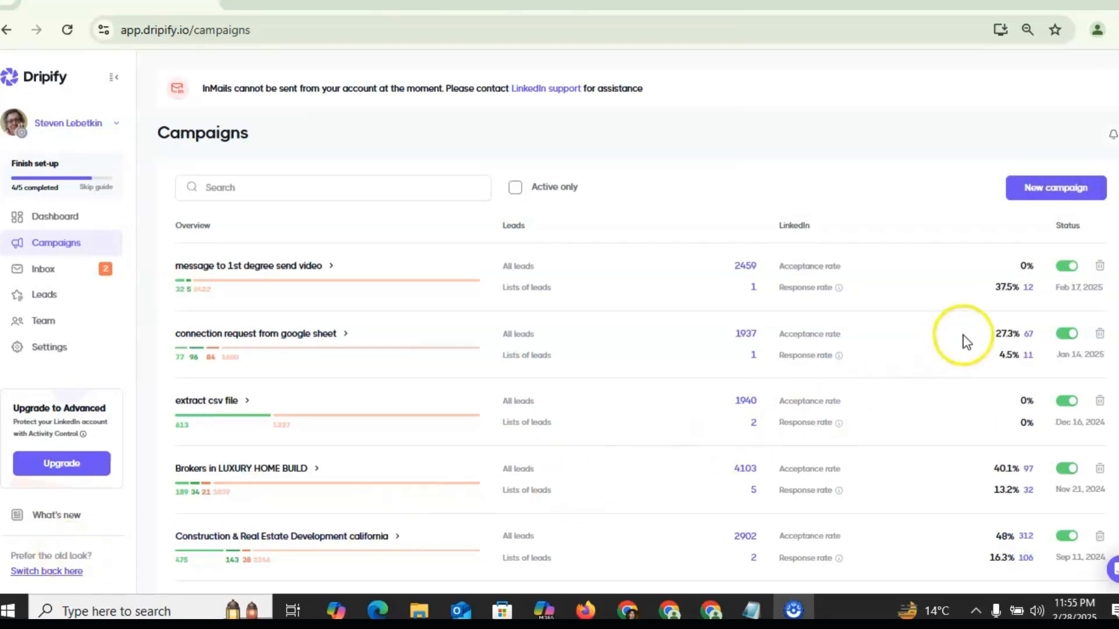
# Start a new campaign and add leads by LinkedIn Sales Navigator Search, pasting the URL of the saved Sales Navigator people search
pyautogui.click(1036, 198)
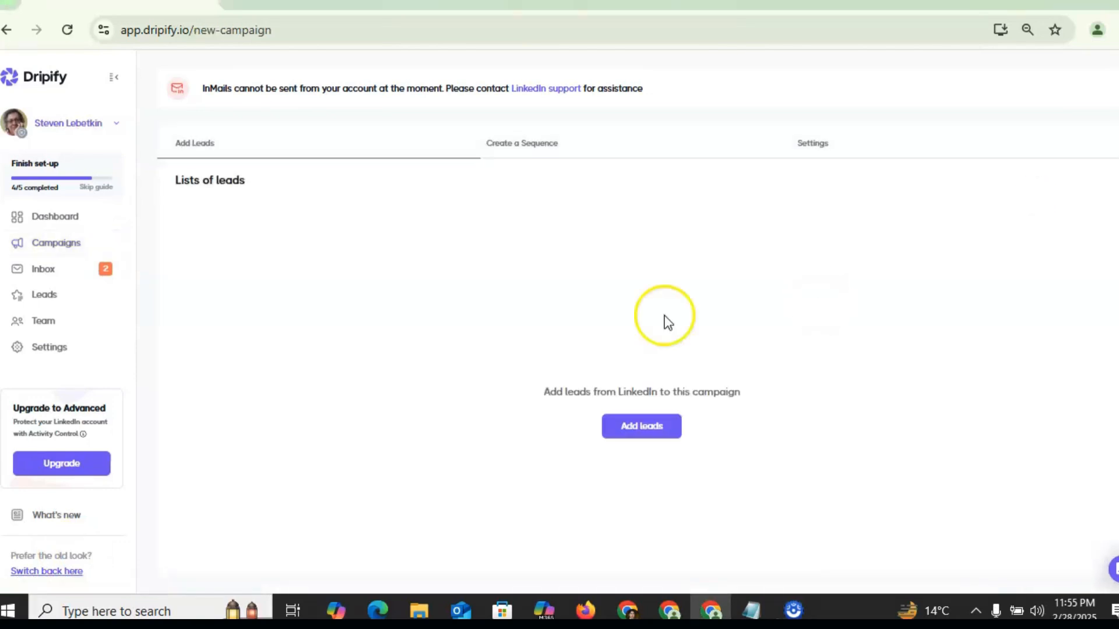
pyautogui.click(649, 426)
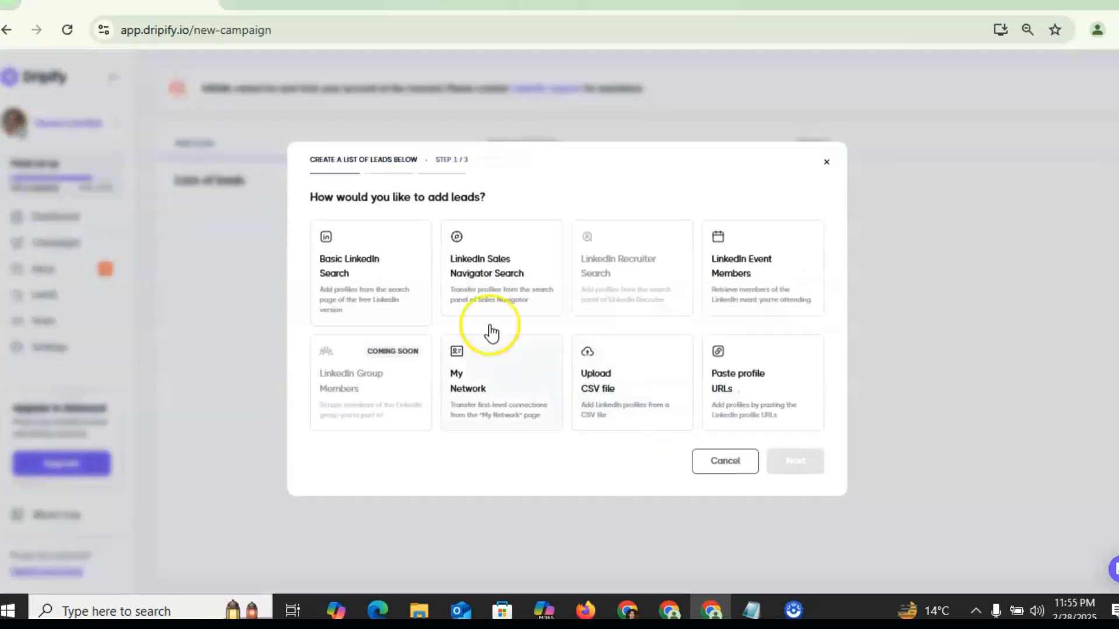
pyautogui.click(496, 286)
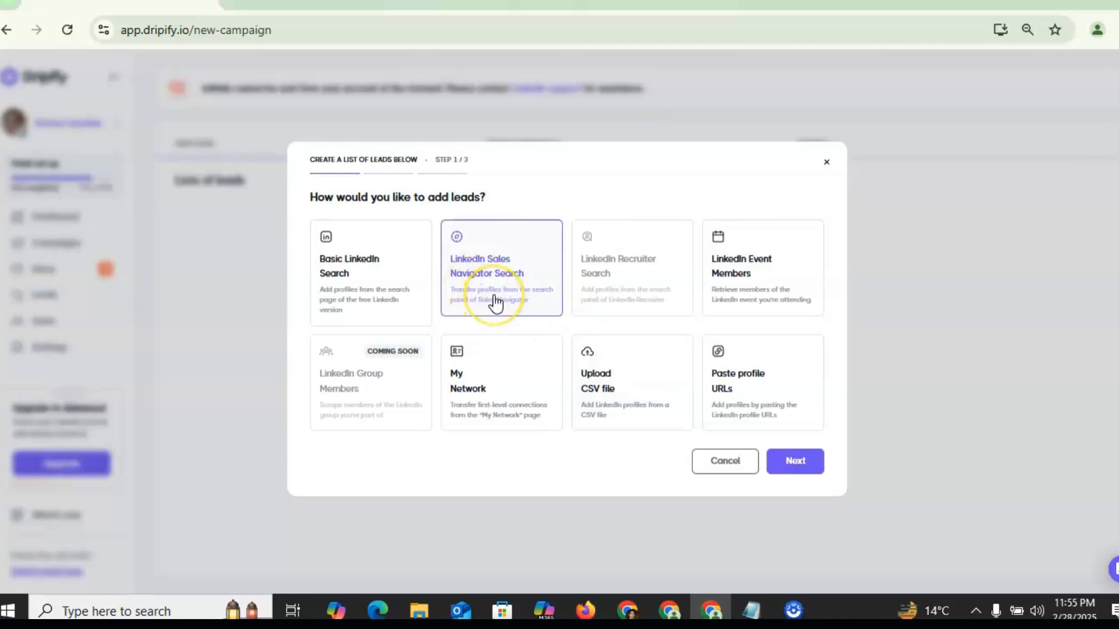
pyautogui.click(795, 461)
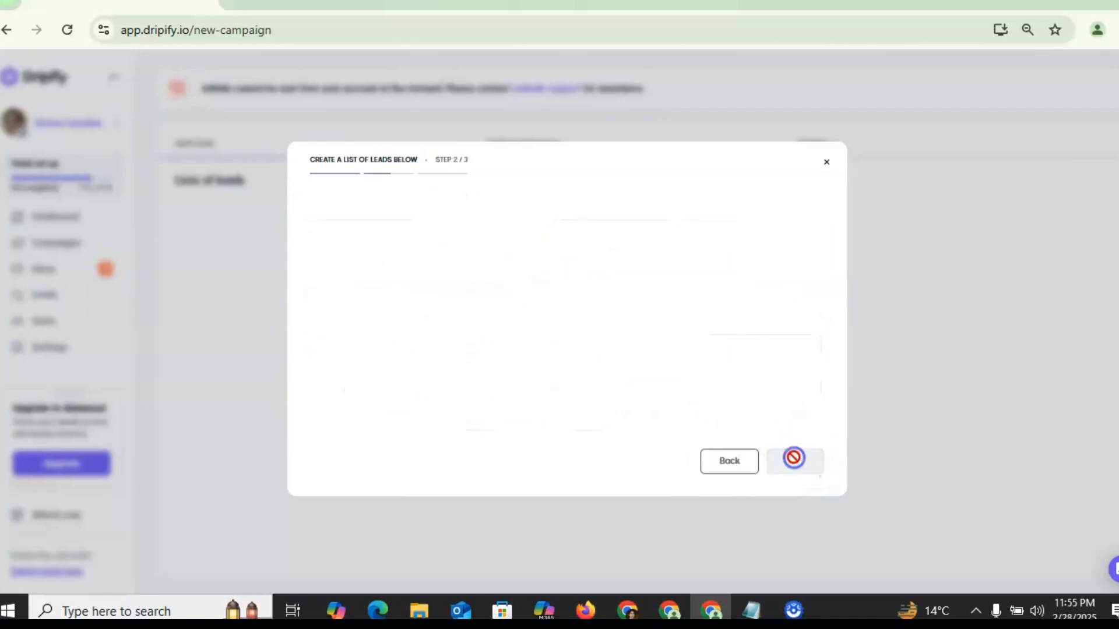
pyautogui.click(500, 333)
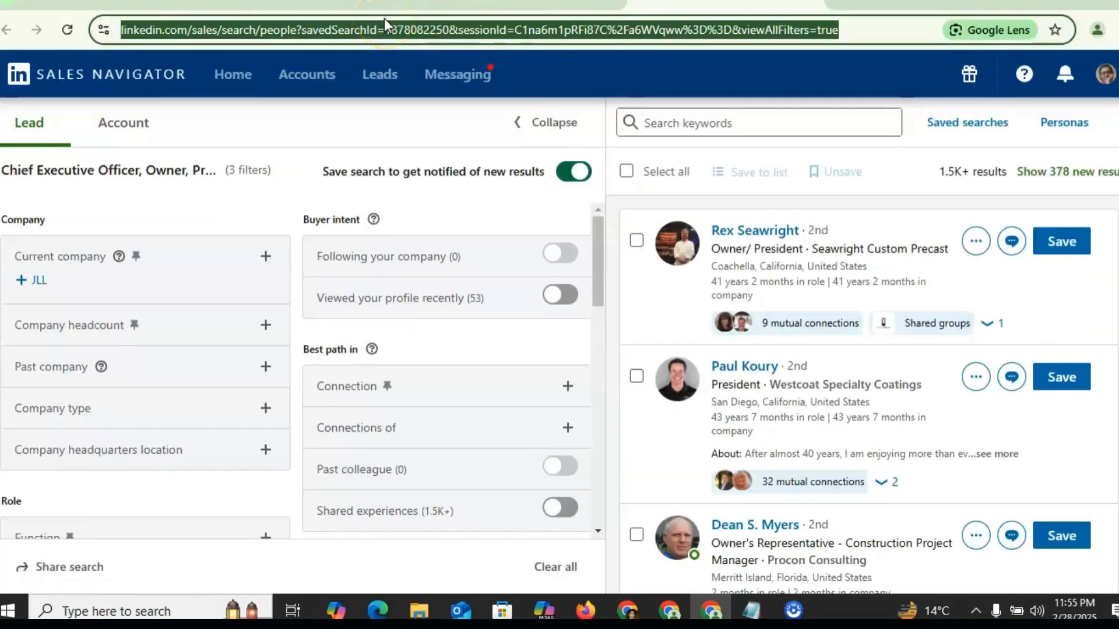
pyautogui.click(145, 3)
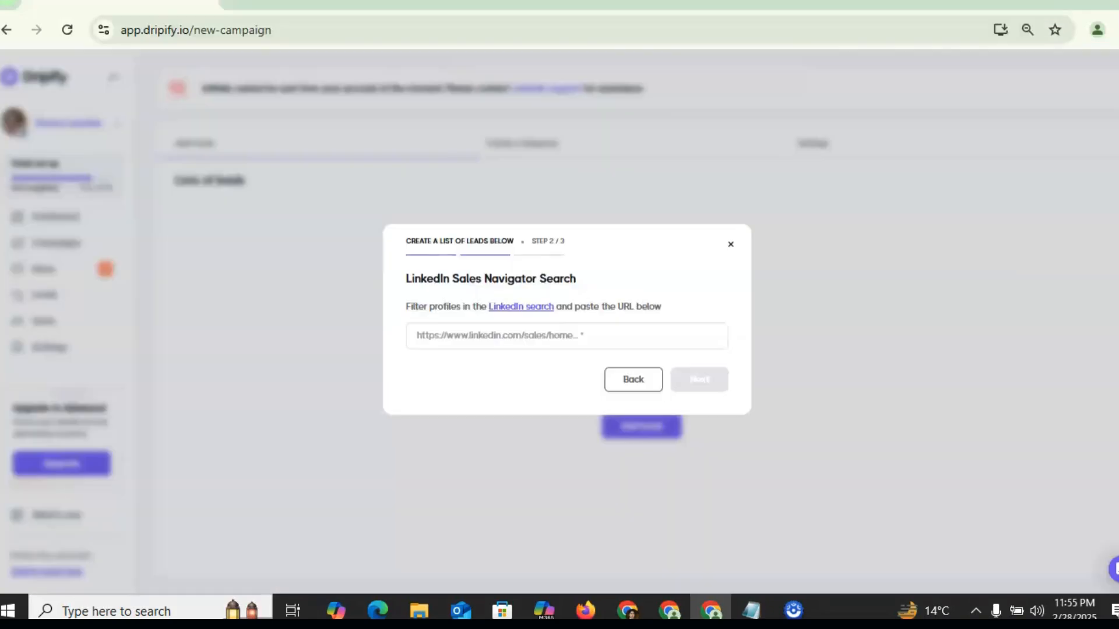
pyautogui.click(447, 328)
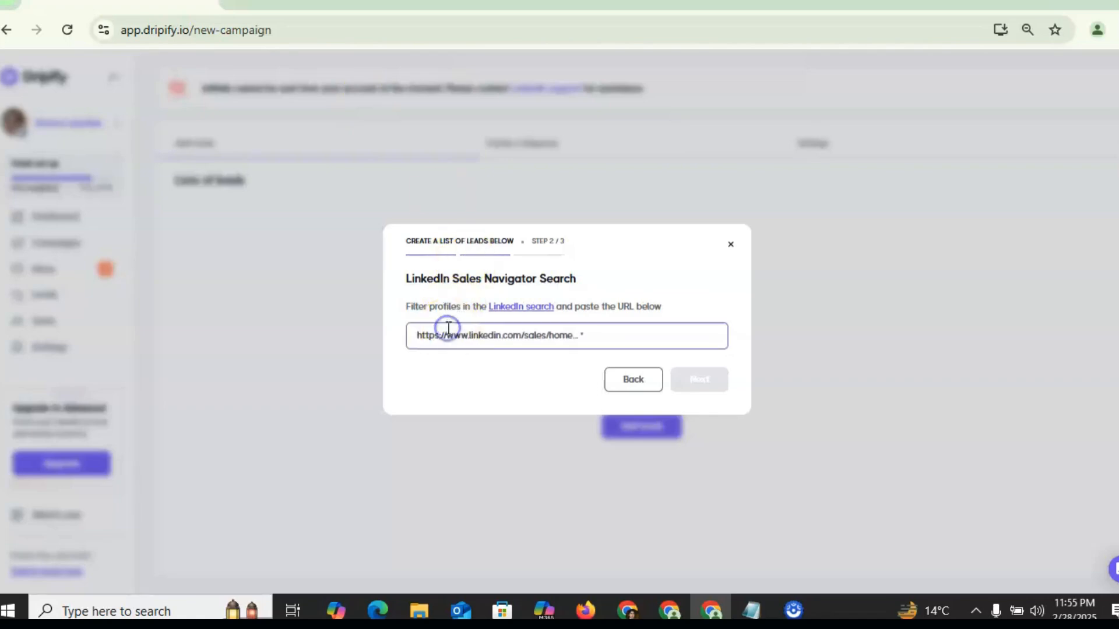
pyautogui.hotkey('ctrl', 'v')
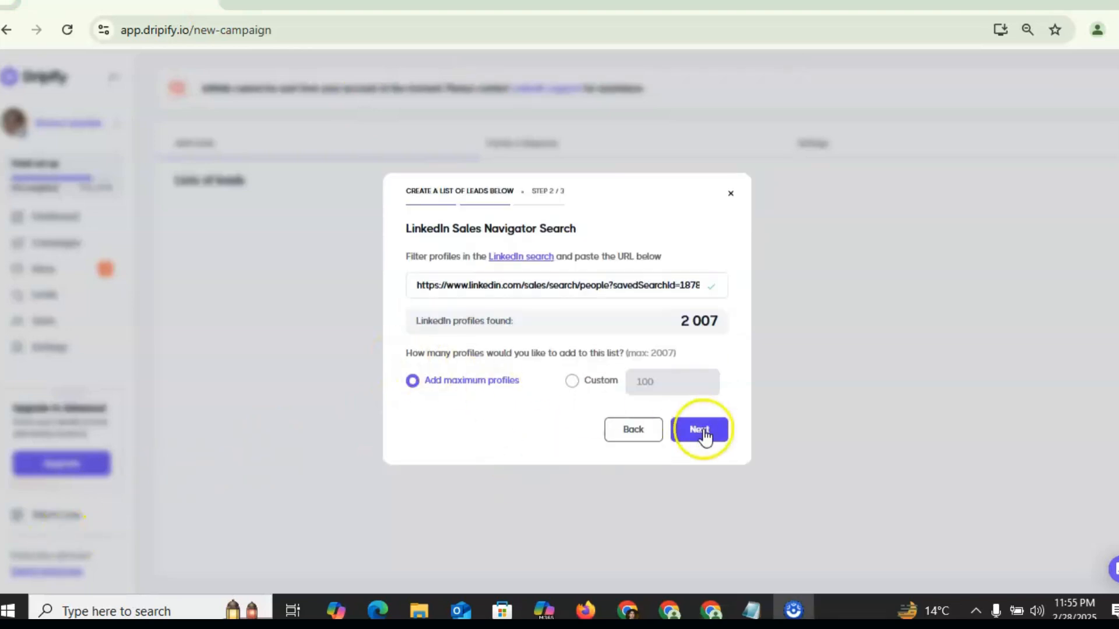
# Keep the maximum number of profiles, create the lead list as "testing 2", and proceed to choosing a sequence
pyautogui.click(699, 432)
pyautogui.click(539, 337)
pyautogui.write('testing 2')
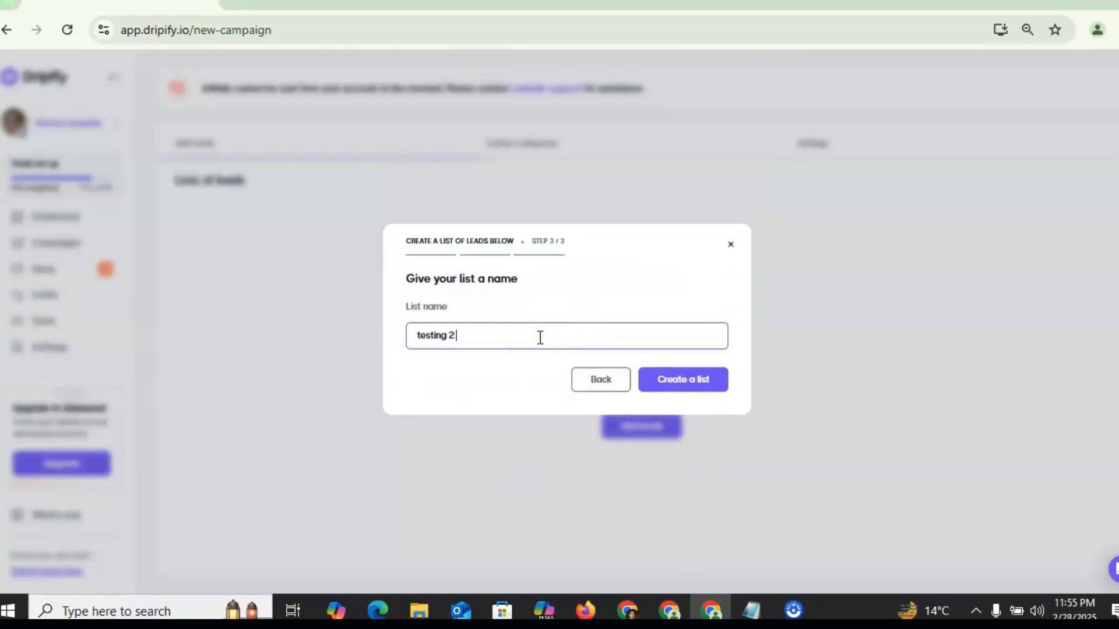
pyautogui.click(710, 381)
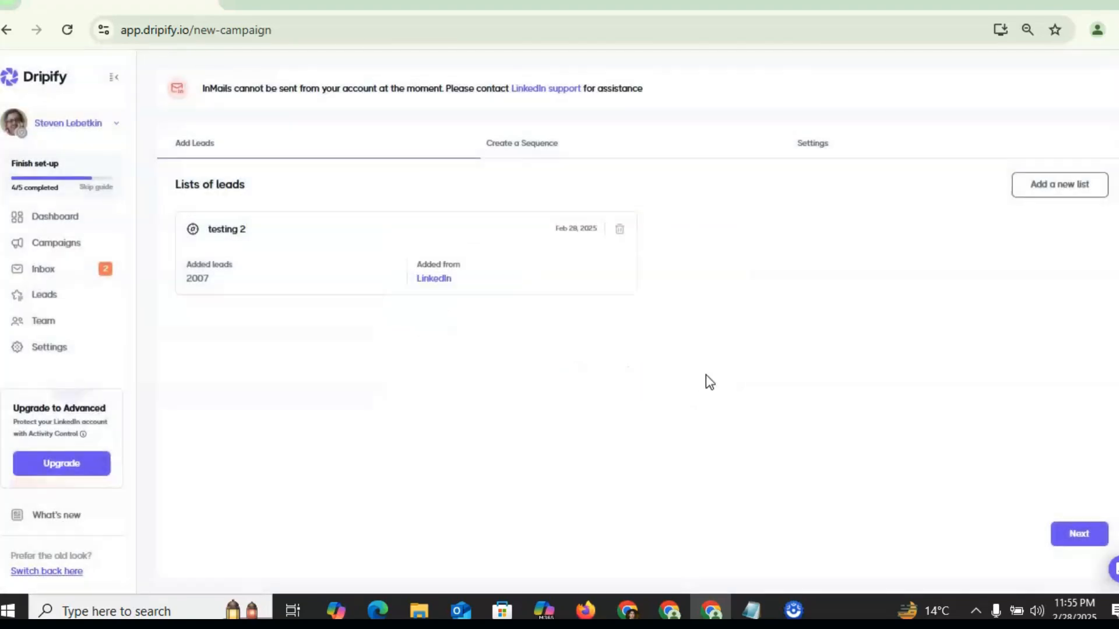
pyautogui.click(1080, 533)
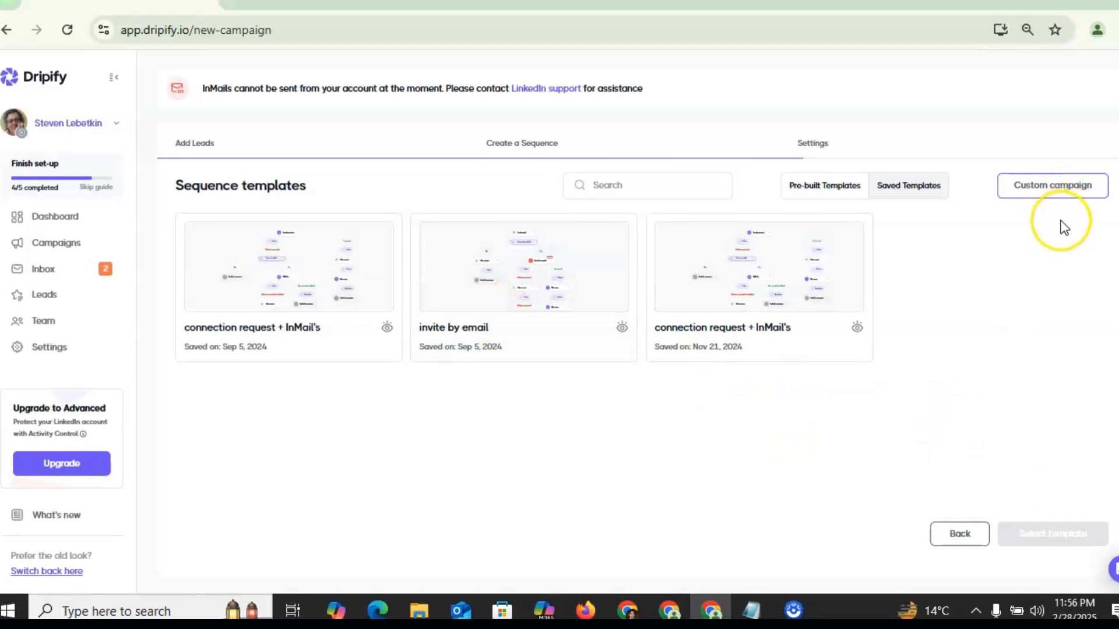
# Start a custom campaign sequence with a Send email action and accept the suggested Find email action before it
pyautogui.click(1055, 204)
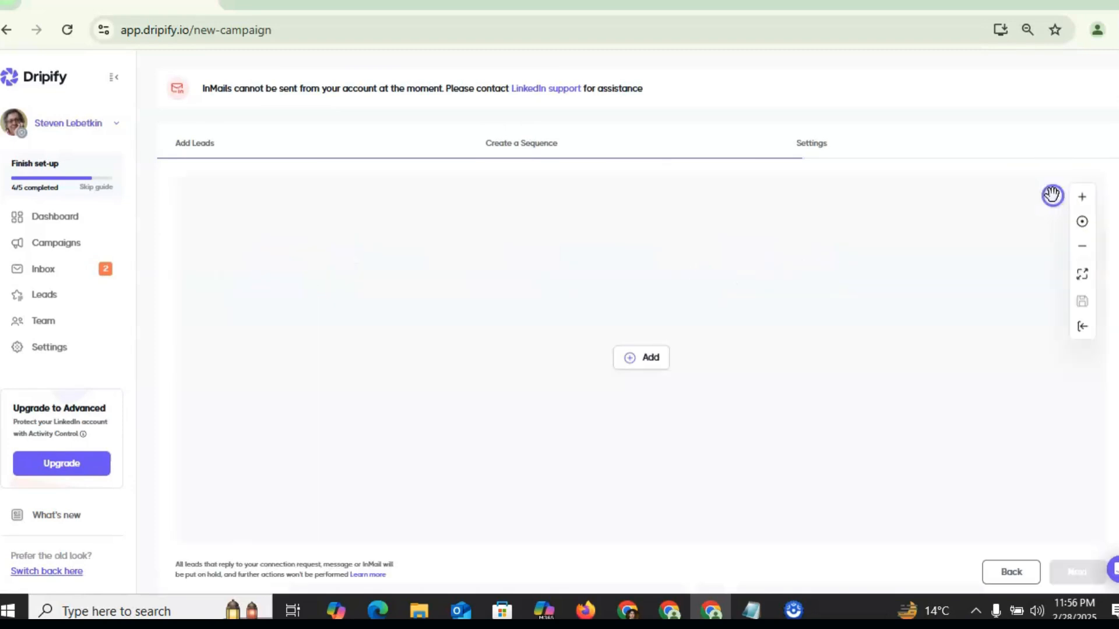
pyautogui.moveTo(656, 366); pyautogui.dragTo(634, 229)
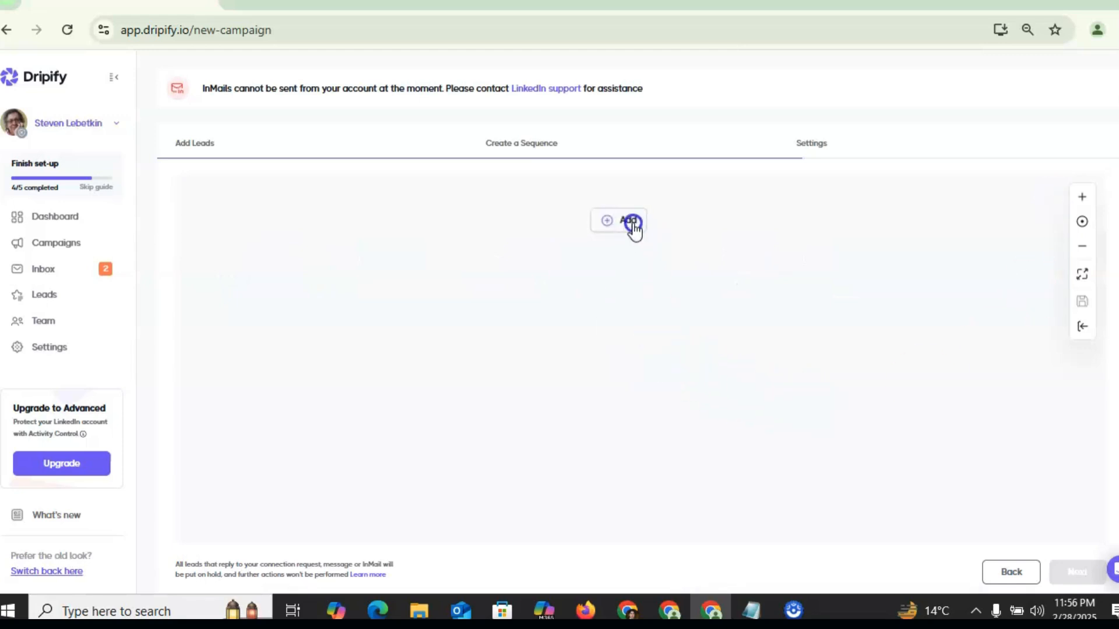
pyautogui.click(631, 222)
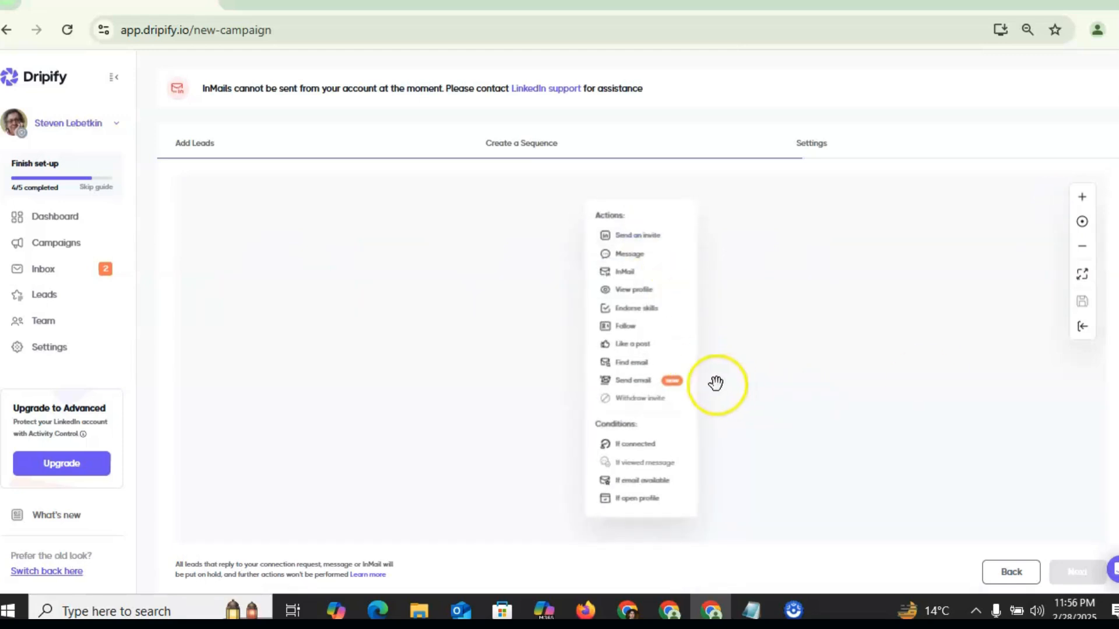
pyautogui.click(651, 386)
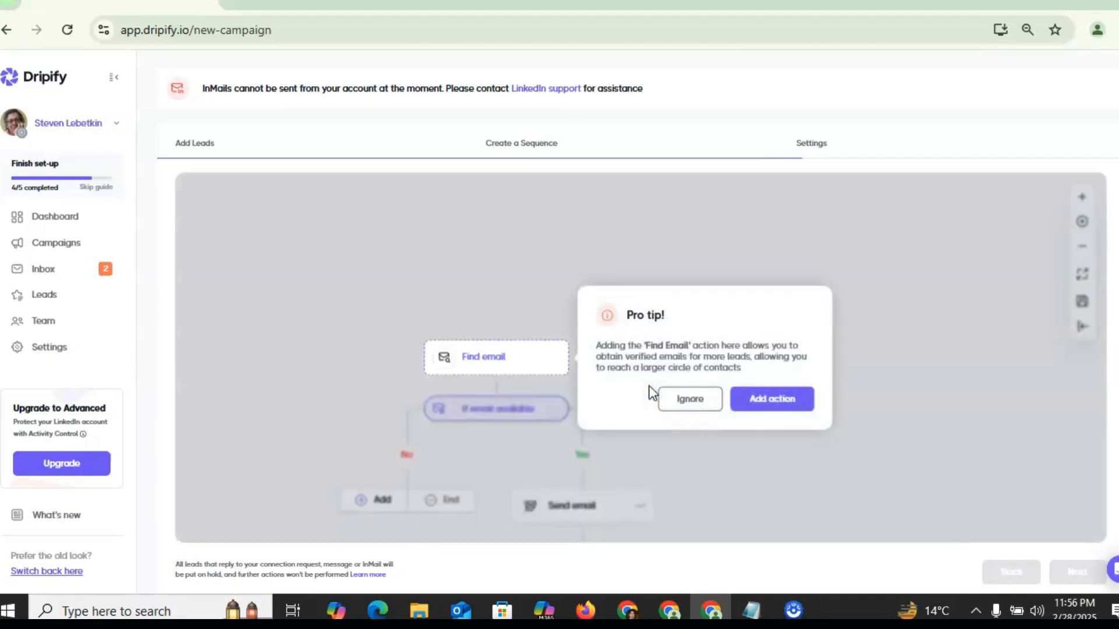
pyautogui.click(780, 403)
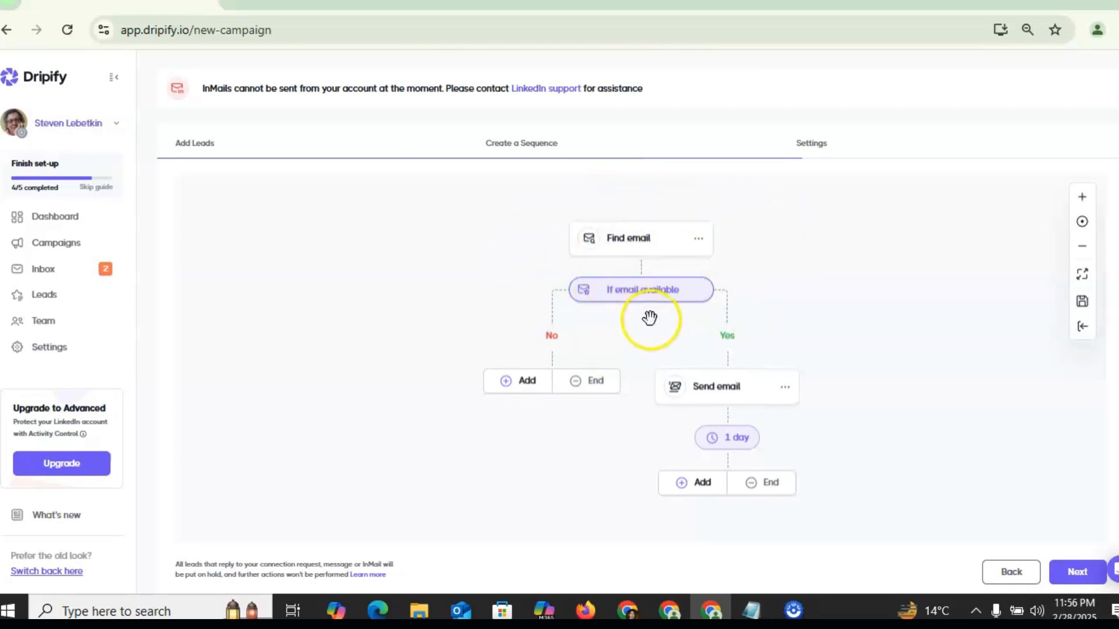
# Open the Send email action's message and paste in the construction financing text copied from the Notepad file
pyautogui.moveTo(775, 357); pyautogui.dragTo(721, 239)
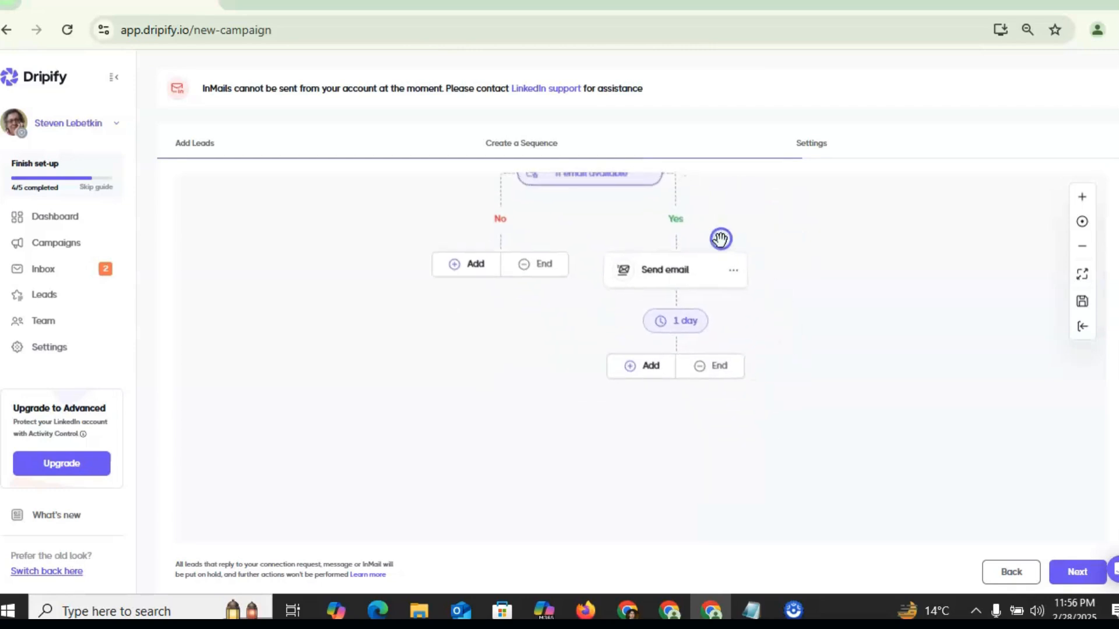
pyautogui.click(662, 276)
pyautogui.click(670, 382)
pyautogui.click(758, 609)
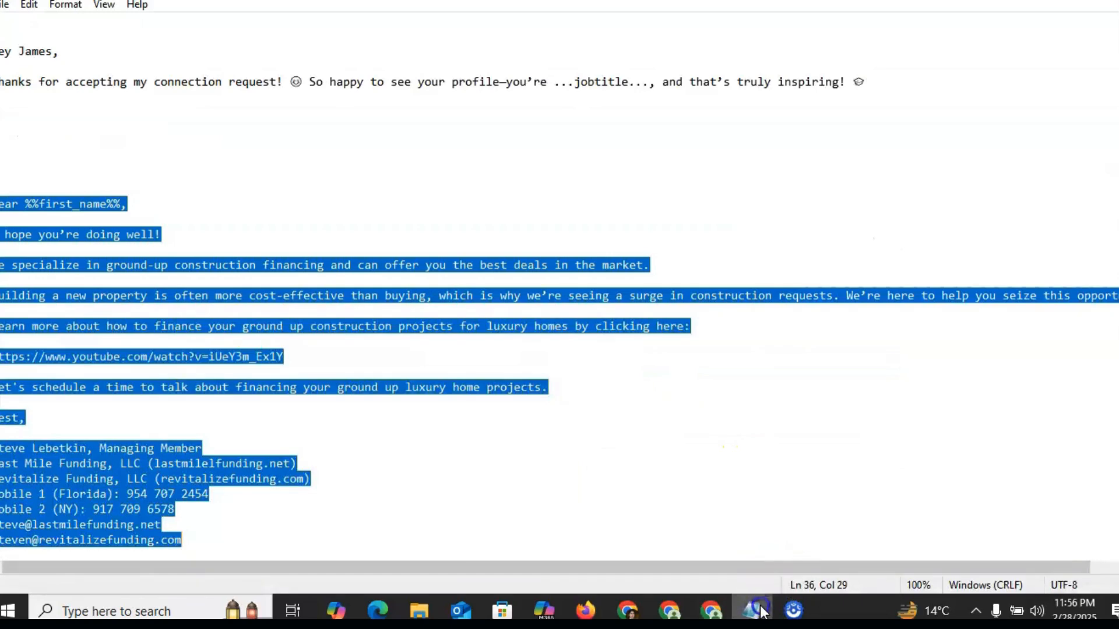
pyautogui.click(720, 605)
pyautogui.write("Dear %%first_name%%, I hope you're doing well! We specialize in ground-up construction financing and can offer you the best deals in the market. Building a new property is often more cost-effective than buying, which is why we're seeing a surge in construction requests. We're here to help you seize this opportunity. Learn more about how to finance your ground up construction projects for luxury homes by clicking here: https://www.youtube.com/watch?v=iUeY3m_Ex1Y Let's schedule a time to talk about financing your ground up luxury home projects. Best,")
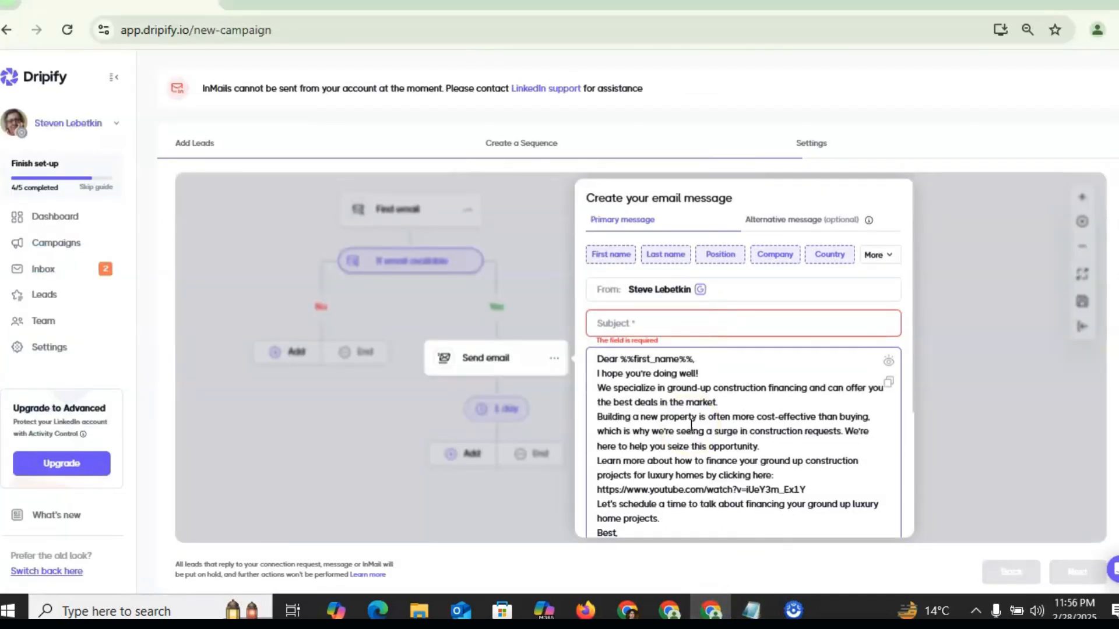
# Set the email subject to "testing" and save the email message
pyautogui.click(649, 323)
pyautogui.write('testing')
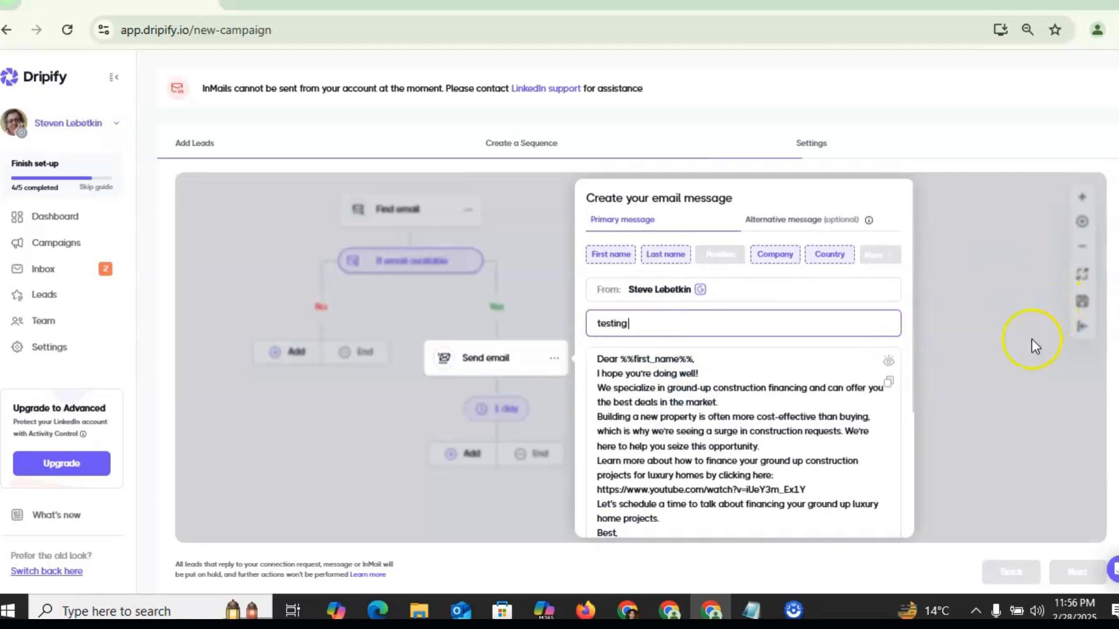
pyautogui.click(969, 387)
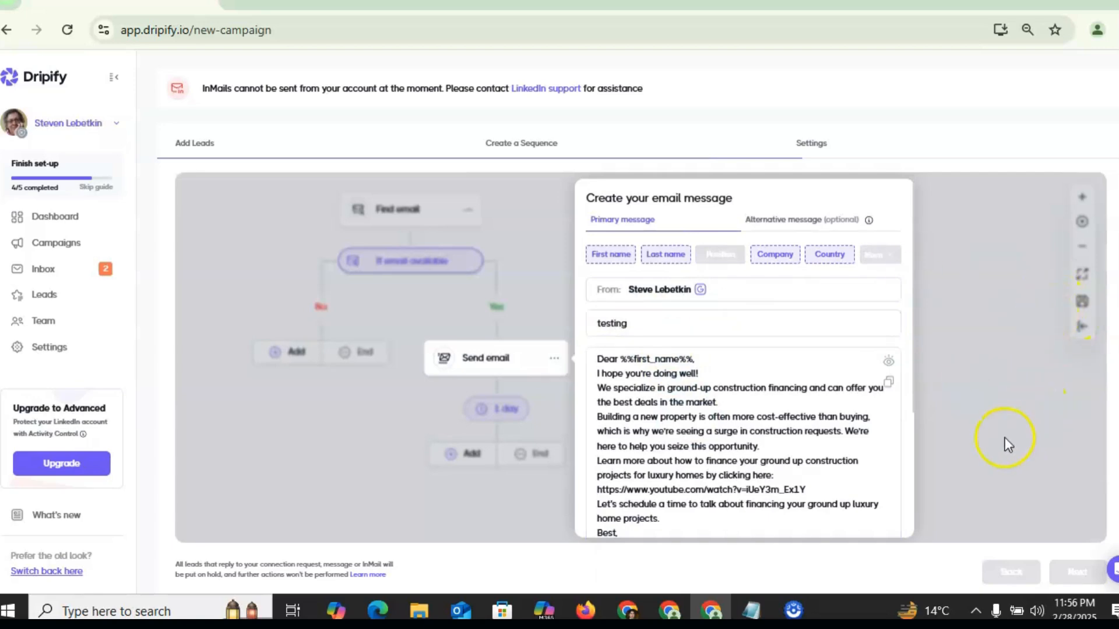
pyautogui.scroll(-1, 642, 350)
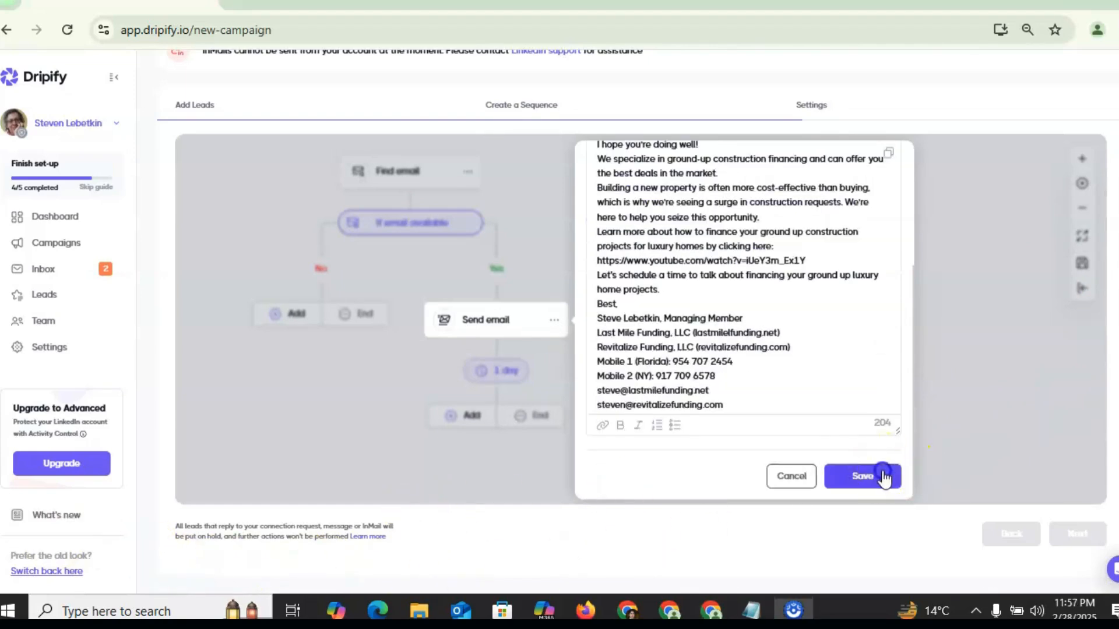
pyautogui.click(885, 477)
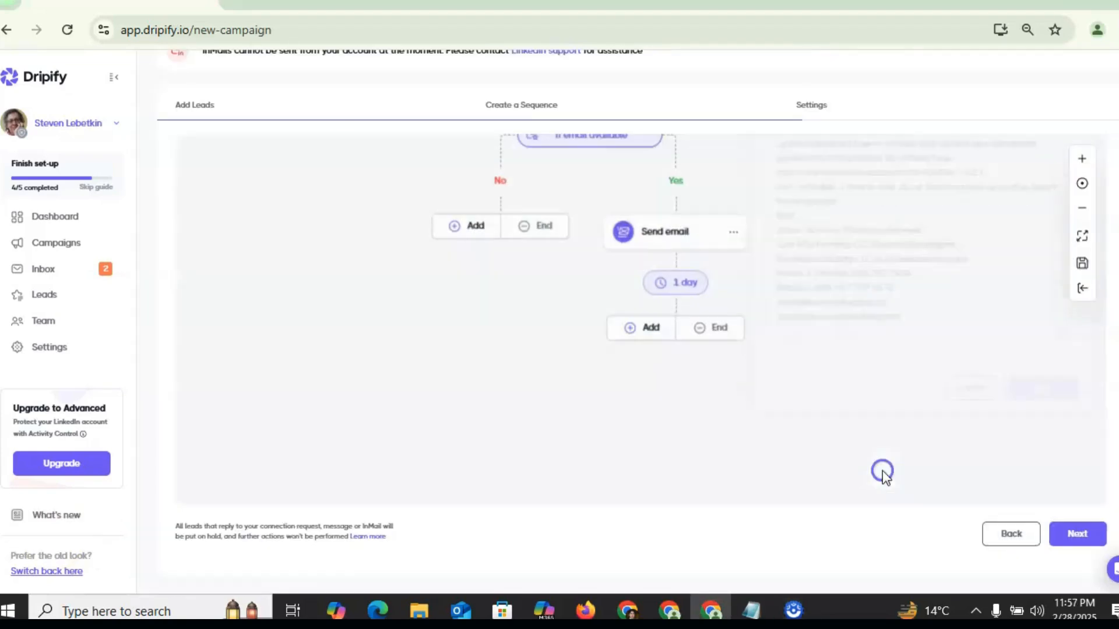
# End the sequence on both the Yes branch after Send email and the No branch of the email-available condition
pyautogui.click(637, 335)
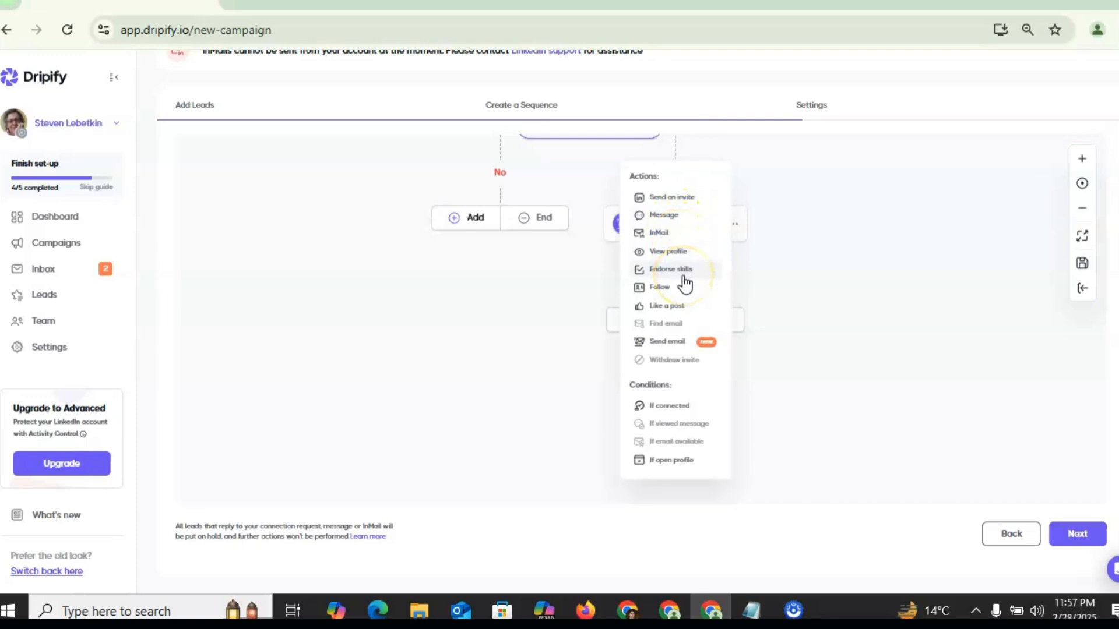
pyautogui.click(541, 331)
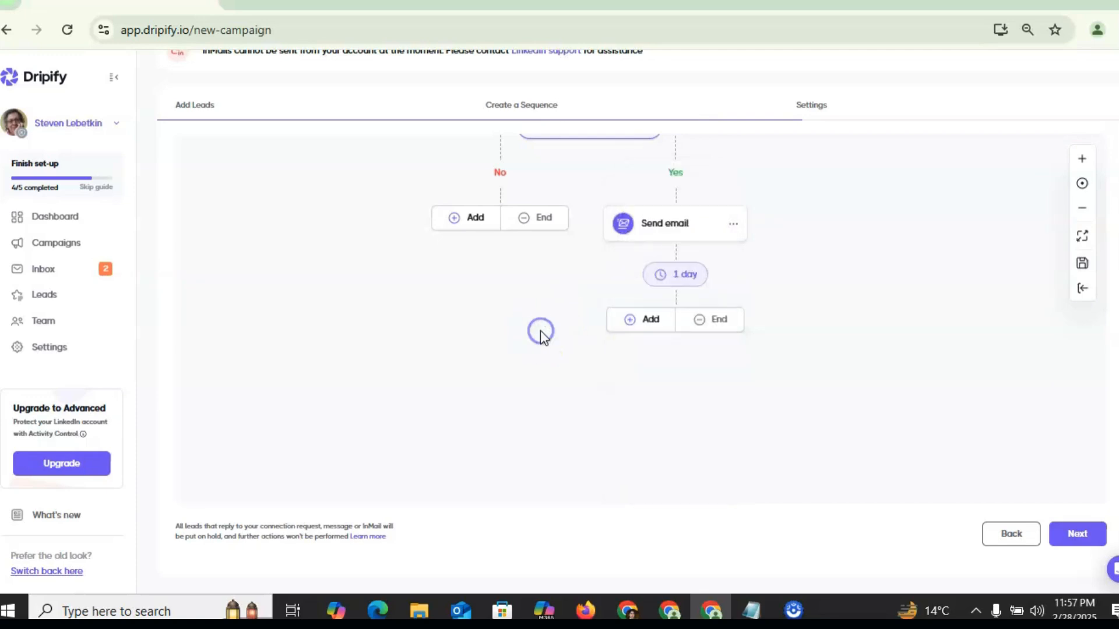
pyautogui.click(725, 323)
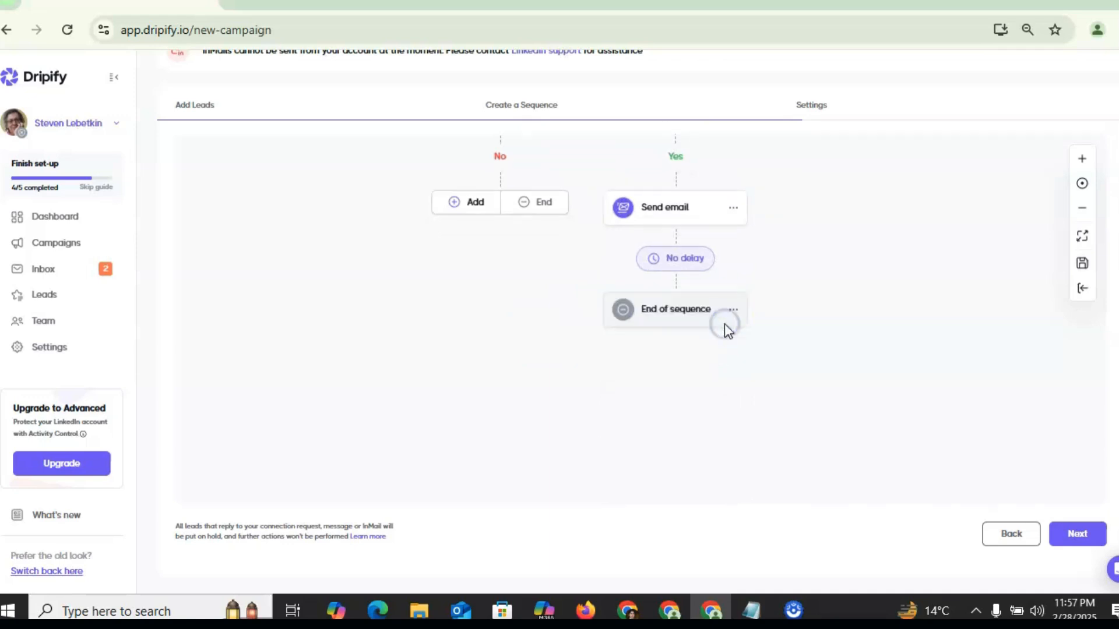
pyautogui.click(538, 212)
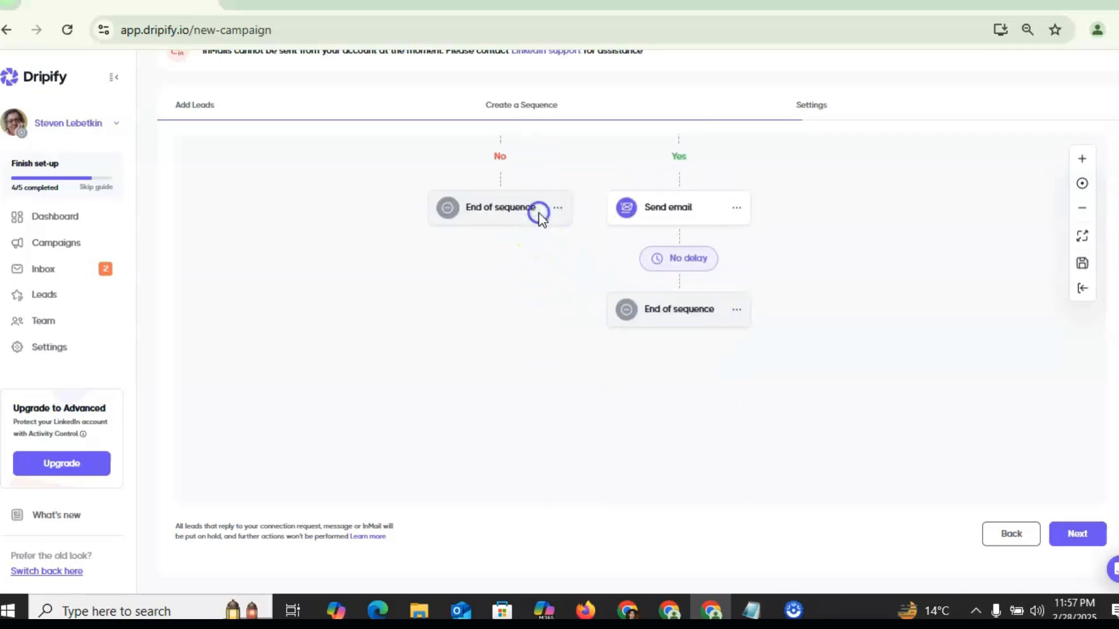
# Continue to the settings, name the campaign "testing 2", save and launch it, and return to the campaigns list
pyautogui.click(1071, 534)
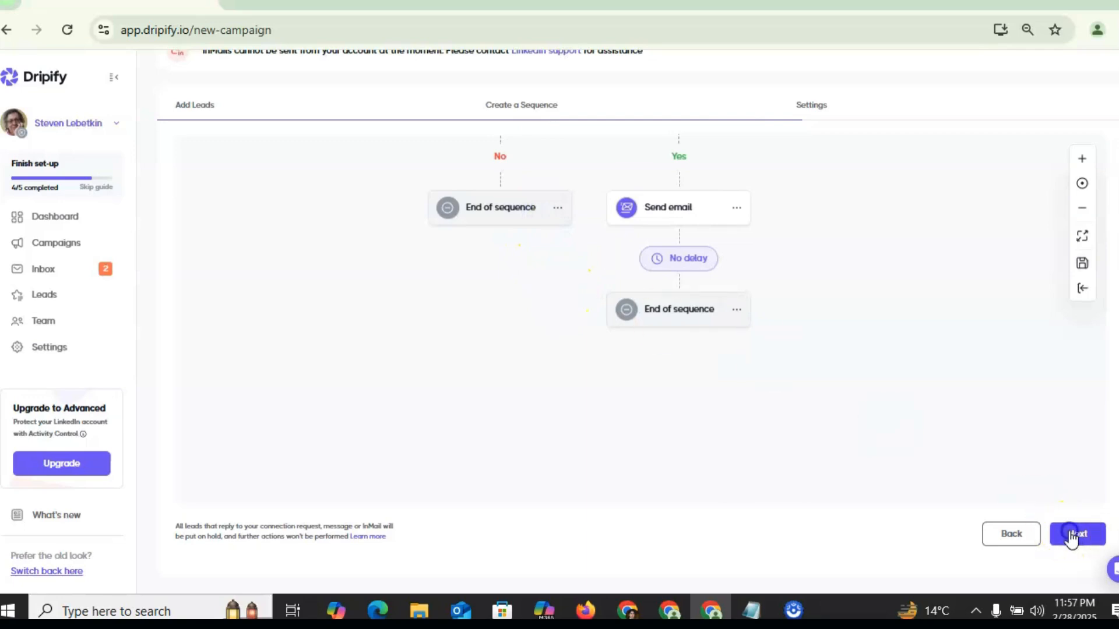
pyautogui.click(307, 237)
pyautogui.write('testing 2')
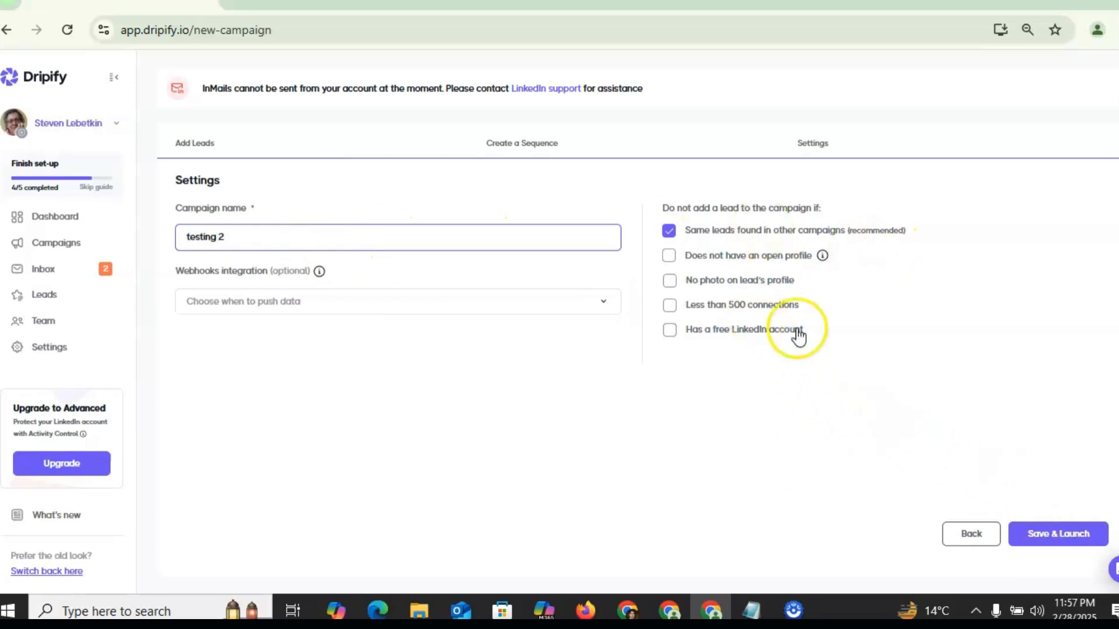
pyautogui.click(1070, 540)
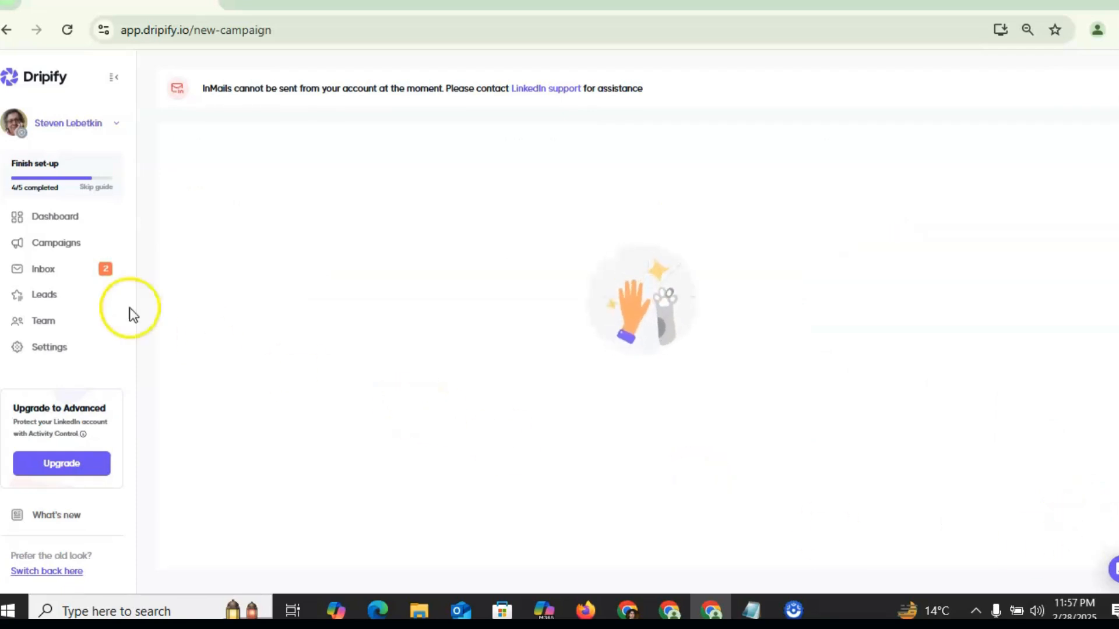
pyautogui.click(58, 264)
pyautogui.moveTo(58, 265); pyautogui.dragTo(52, 257)
pyautogui.click(50, 252)
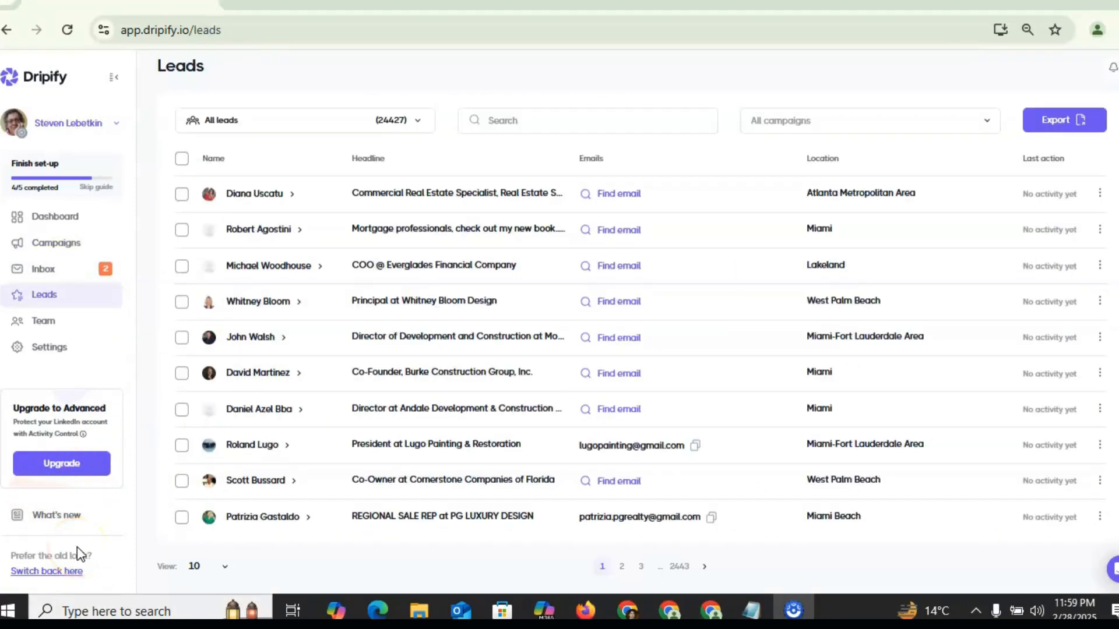
# Open the leads list, select three individual leads, and run the leads export
pyautogui.click(77, 302)
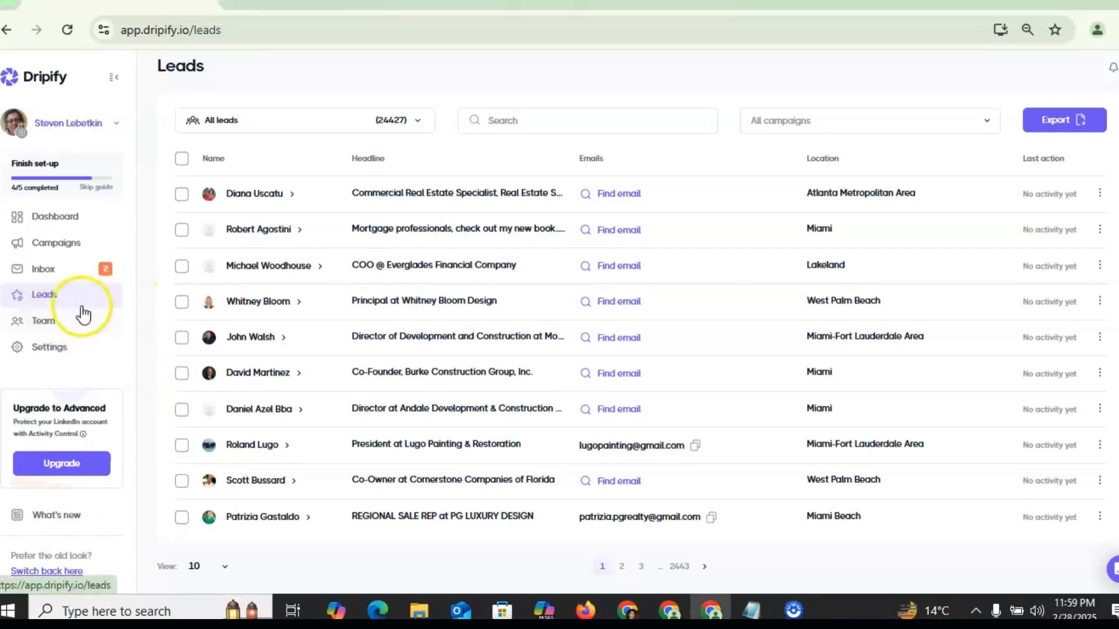
pyautogui.click(183, 412)
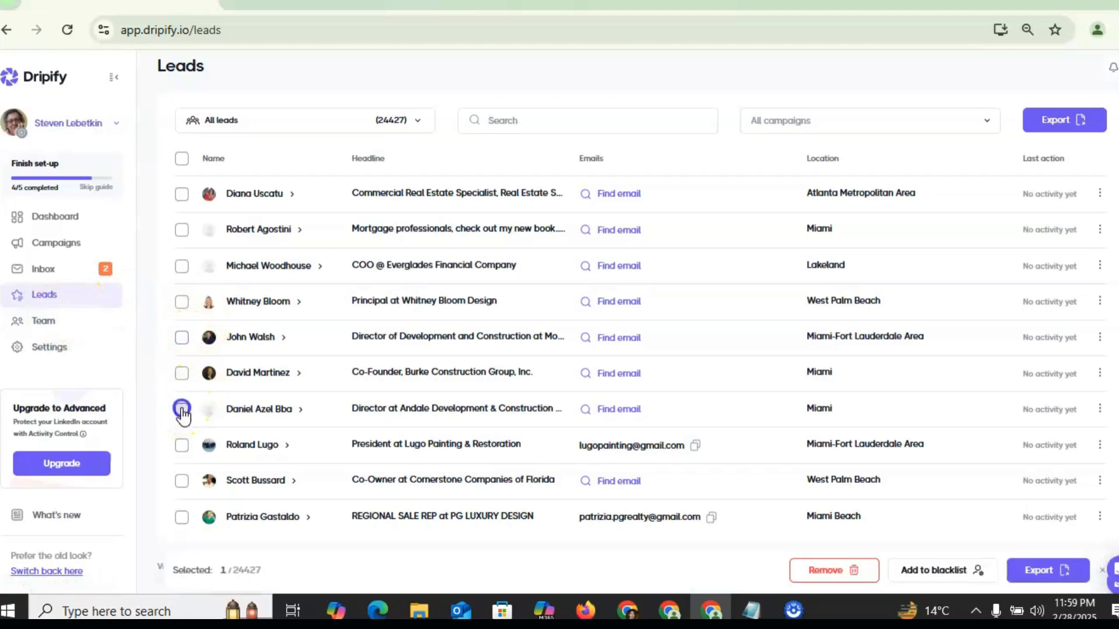
pyautogui.click(180, 483)
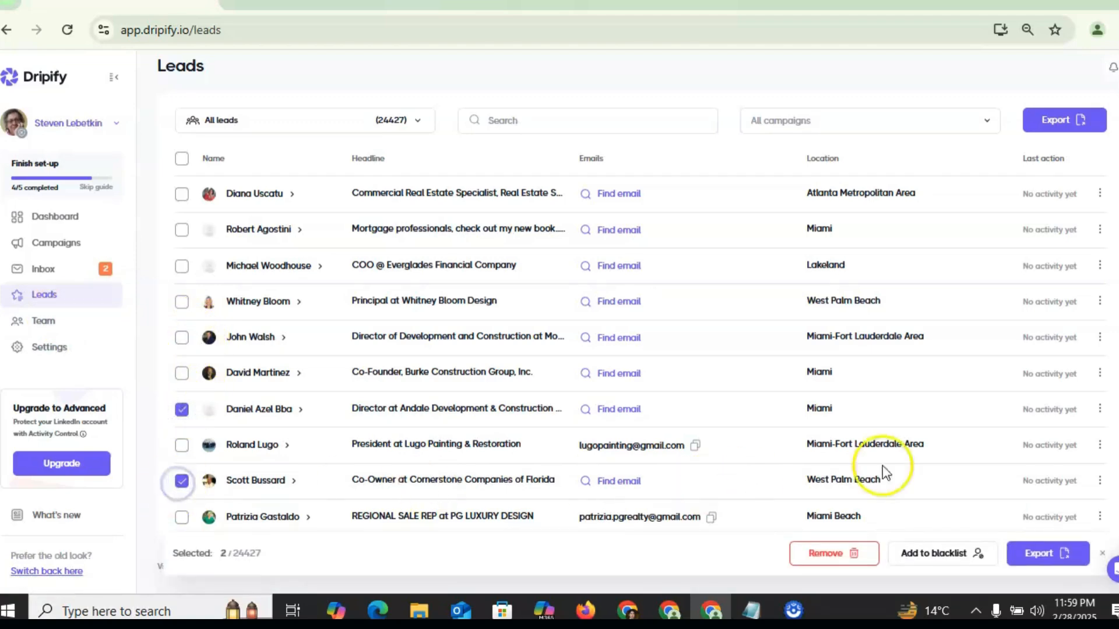
pyautogui.click(185, 518)
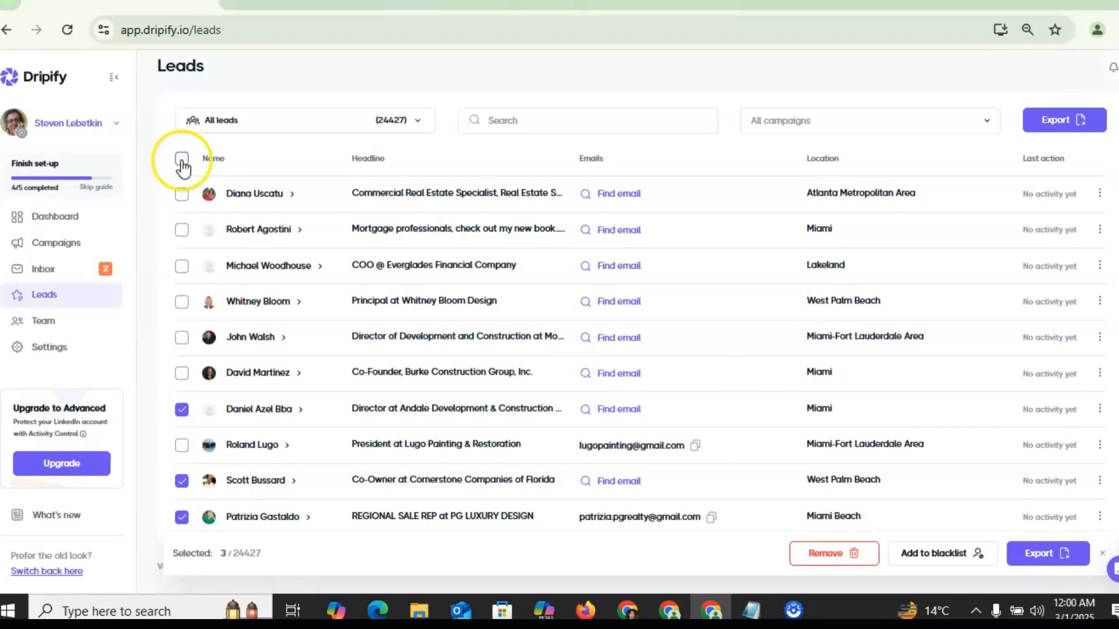
pyautogui.click(1069, 123)
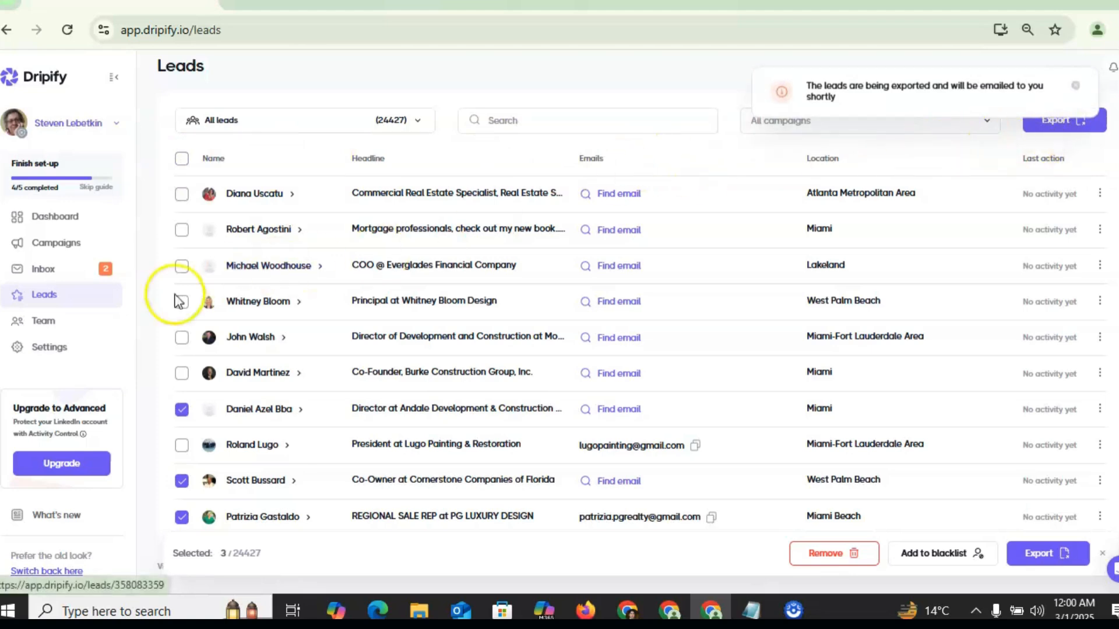
# Start a new campaign and choose to add its leads by uploading a CSV file
pyautogui.click(56, 251)
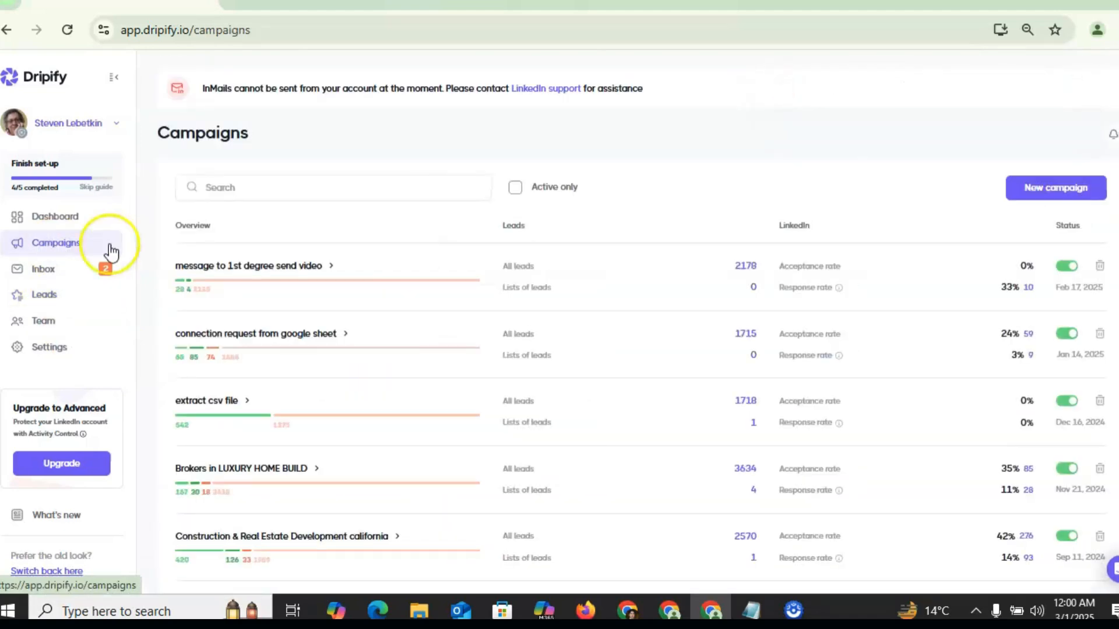
pyautogui.click(1043, 193)
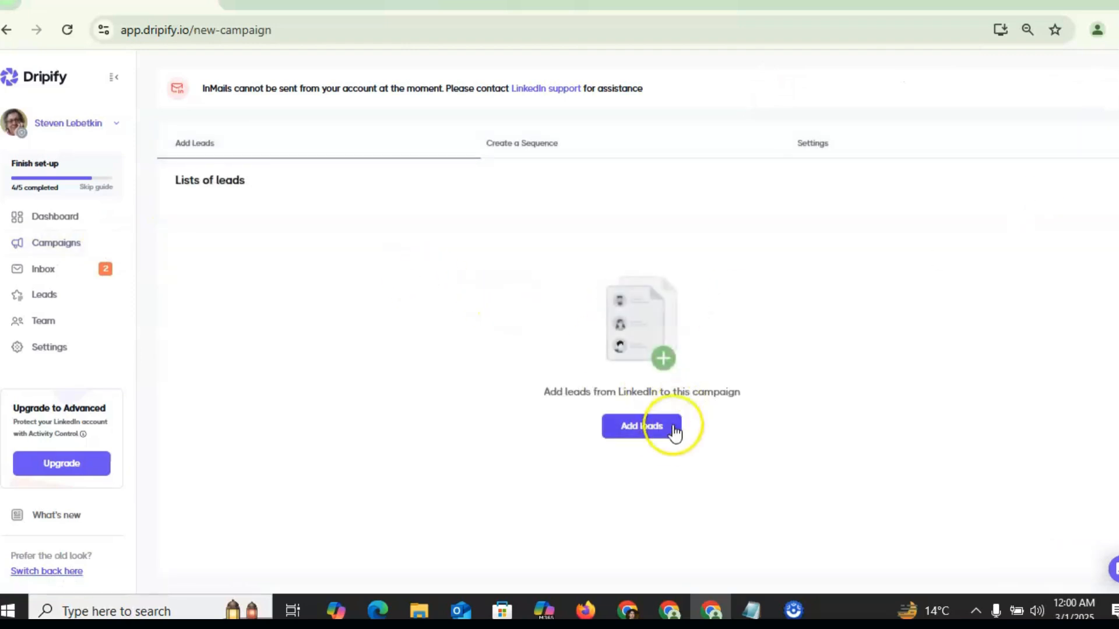
pyautogui.click(660, 431)
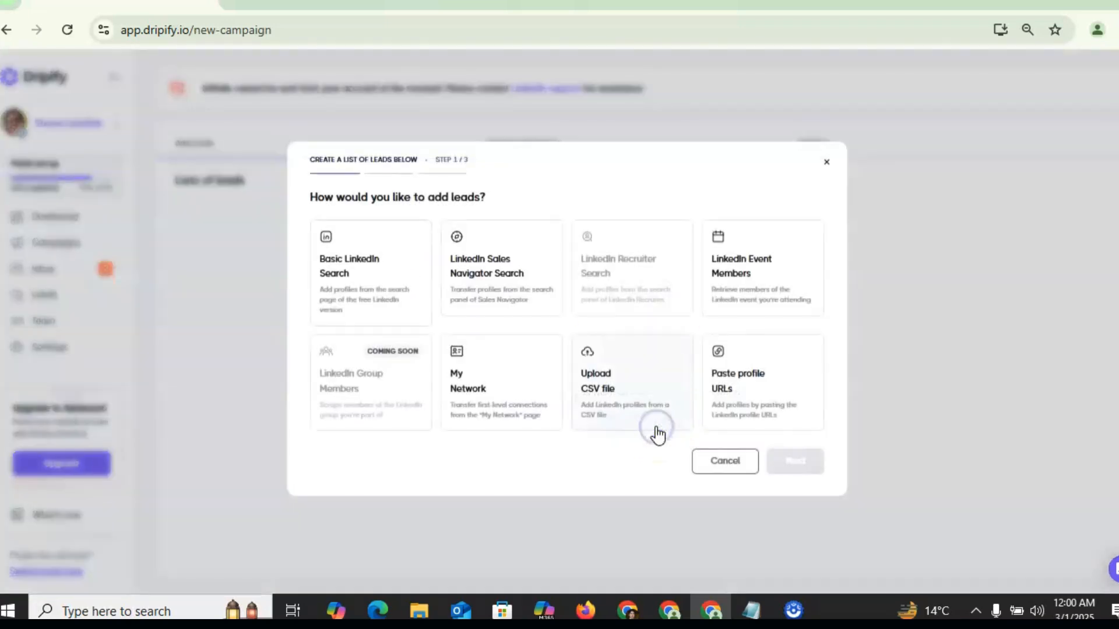
pyautogui.click(626, 401)
pyautogui.click(801, 462)
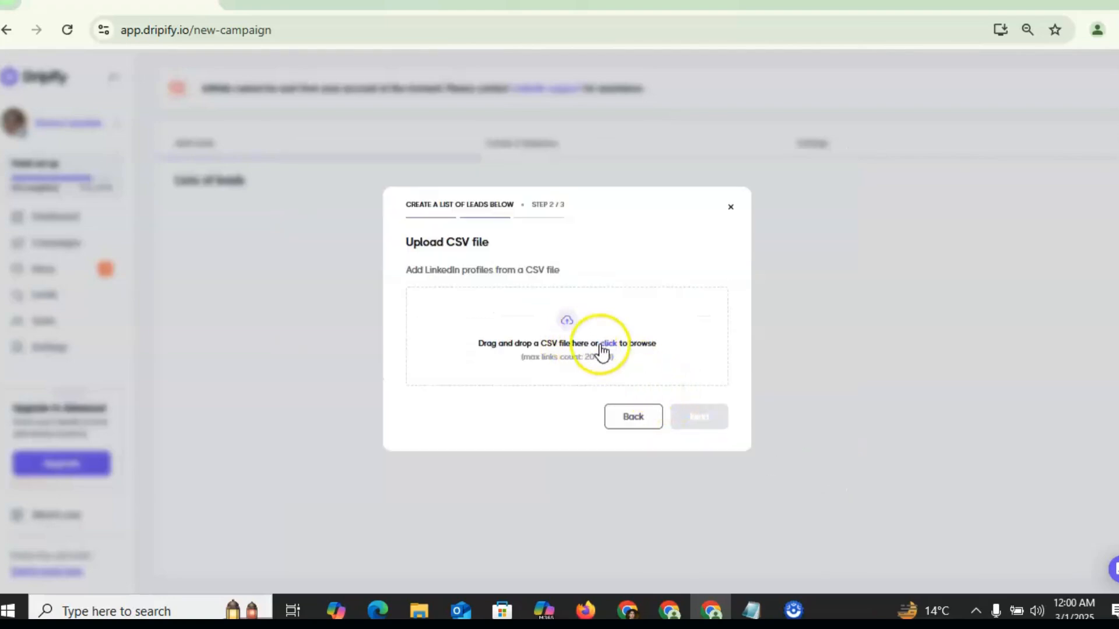
# Upload the "export (4)" CSV file from the Downloads folder as the lead source
pyautogui.click(606, 345)
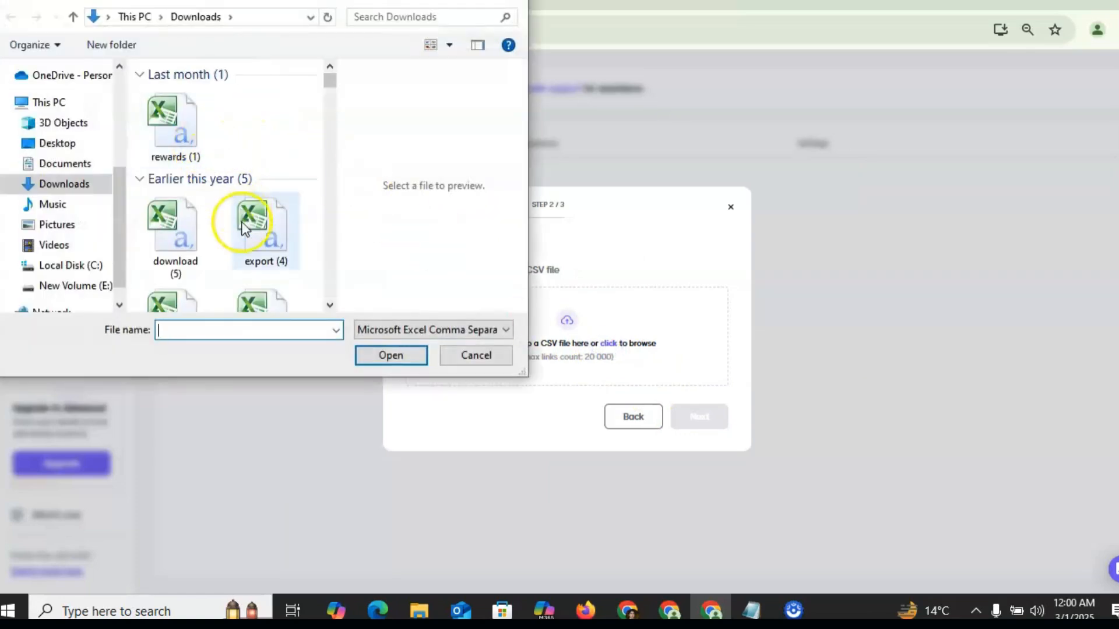
pyautogui.click(191, 245)
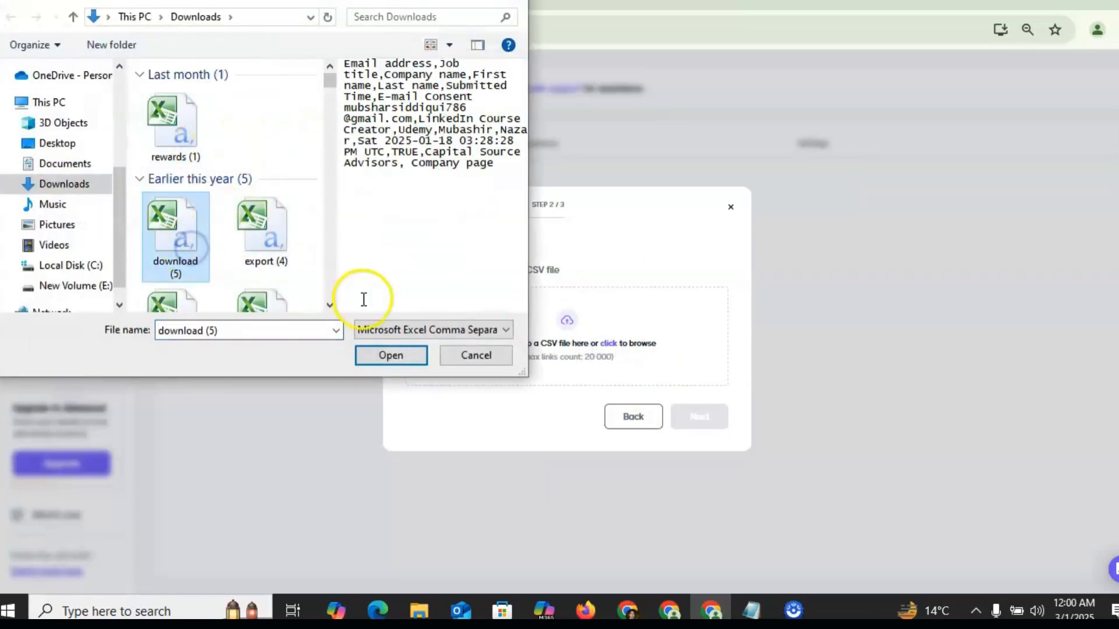
pyautogui.click(261, 255)
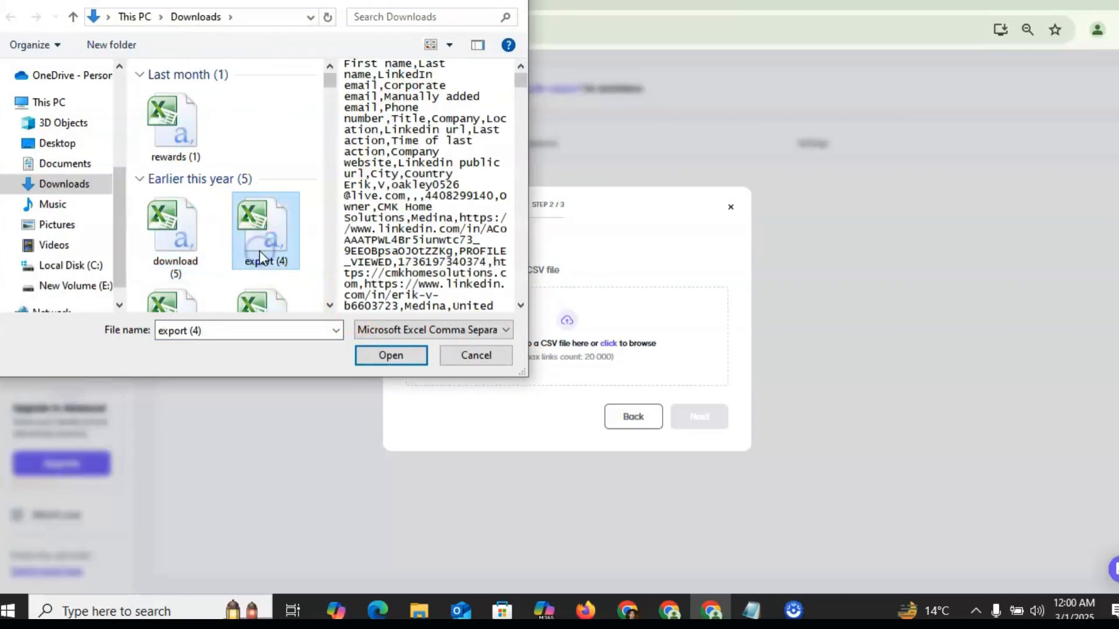
pyautogui.click(387, 355)
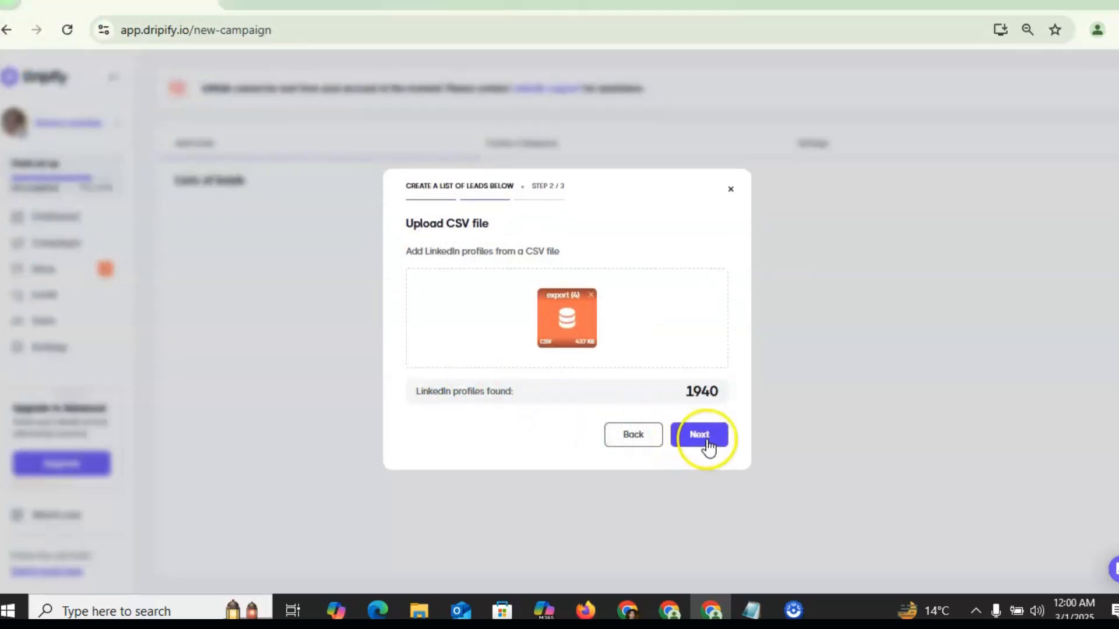
# Continue with the uploaded profiles, name the lead list "testing csv", and create it
pyautogui.click(705, 443)
pyautogui.click(481, 344)
pyautogui.click(481, 344)
pyautogui.write('testing csv')
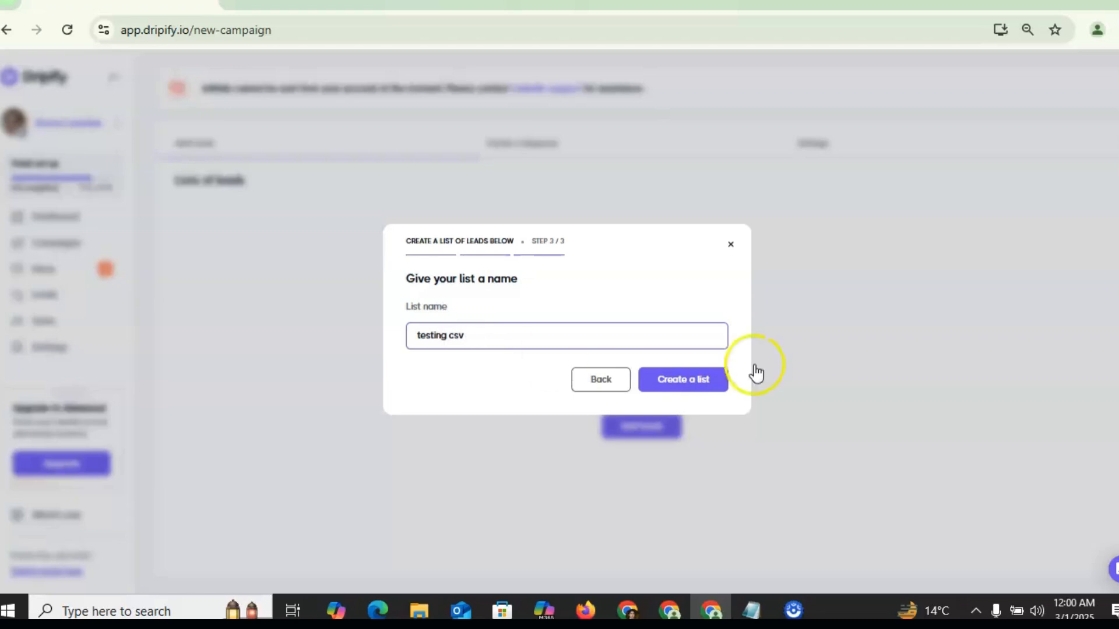
pyautogui.click(704, 381)
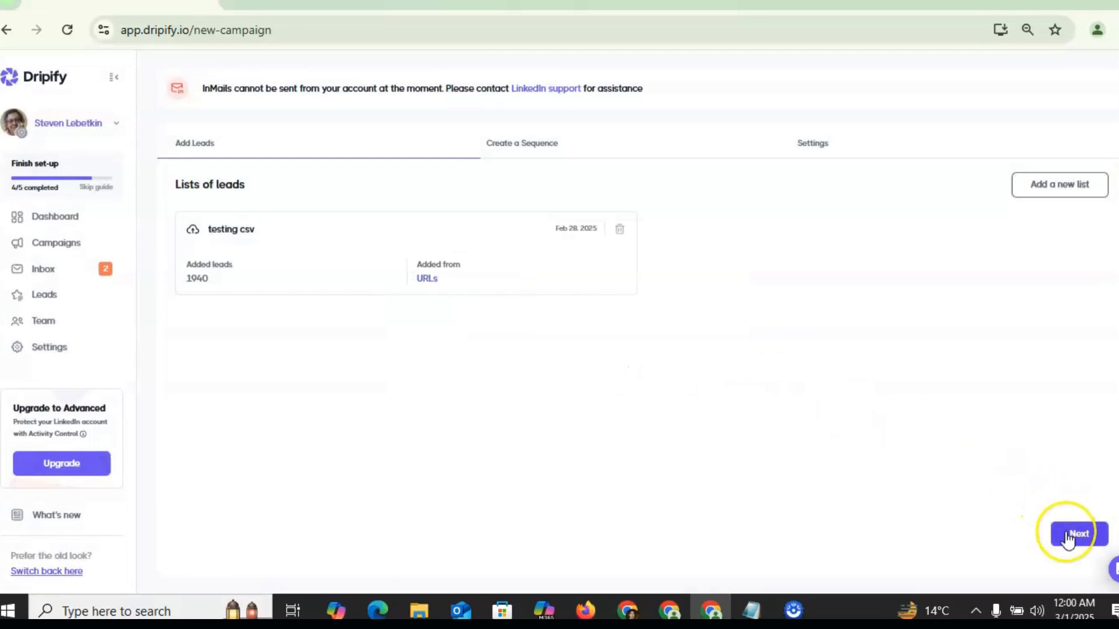
# Proceed to the sequence stage, start a custom campaign, and add an "If open profile" condition as its first element
pyautogui.click(1067, 536)
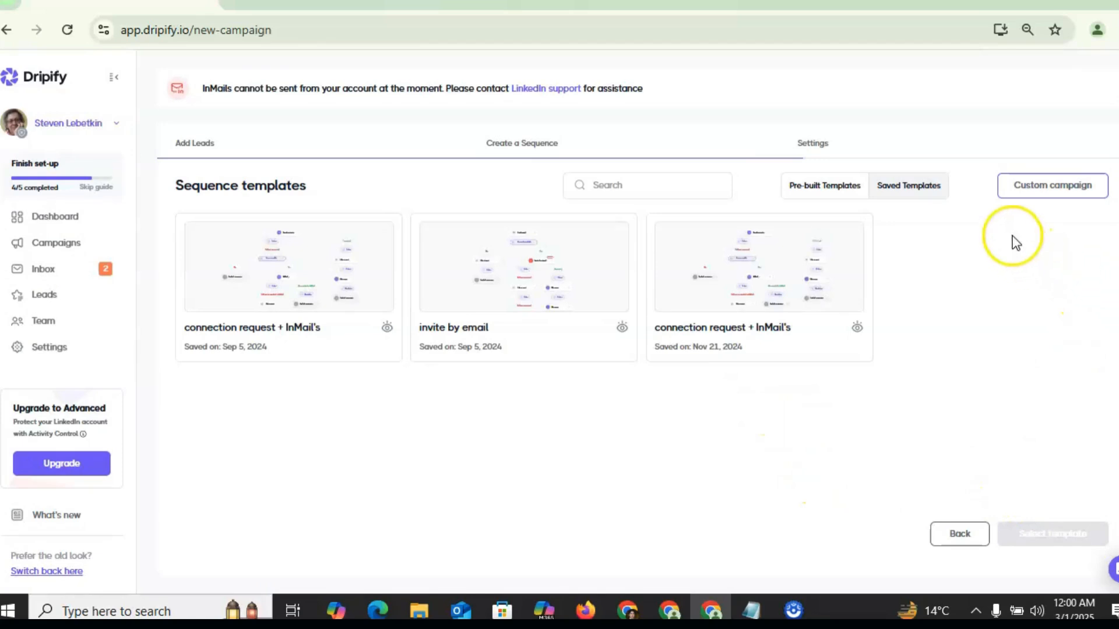
pyautogui.click(1037, 203)
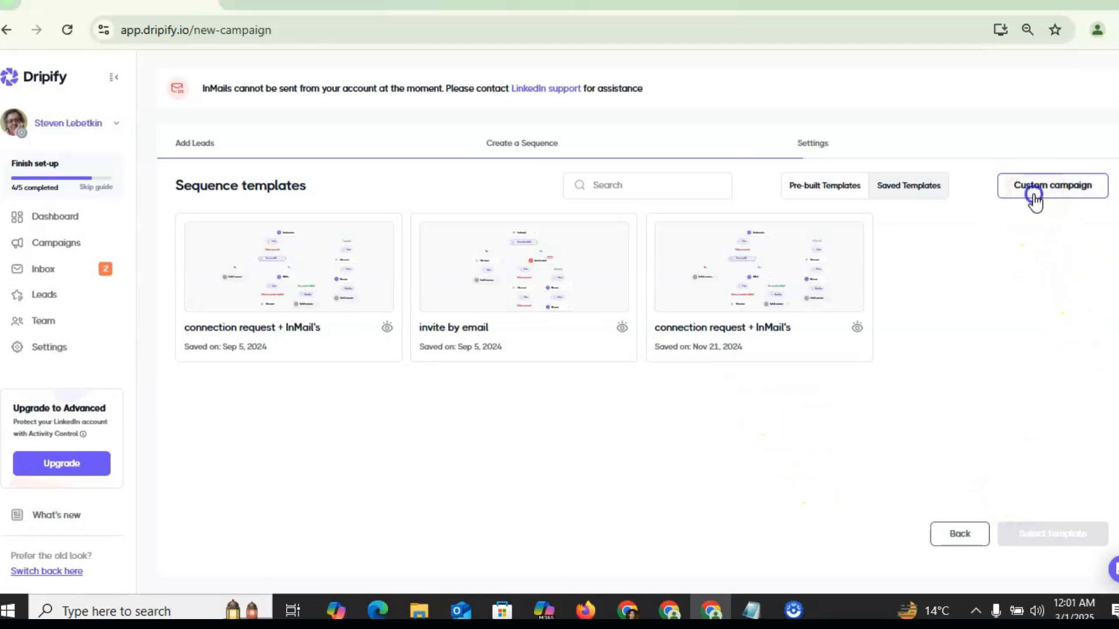
pyautogui.moveTo(632, 317); pyautogui.dragTo(625, 242)
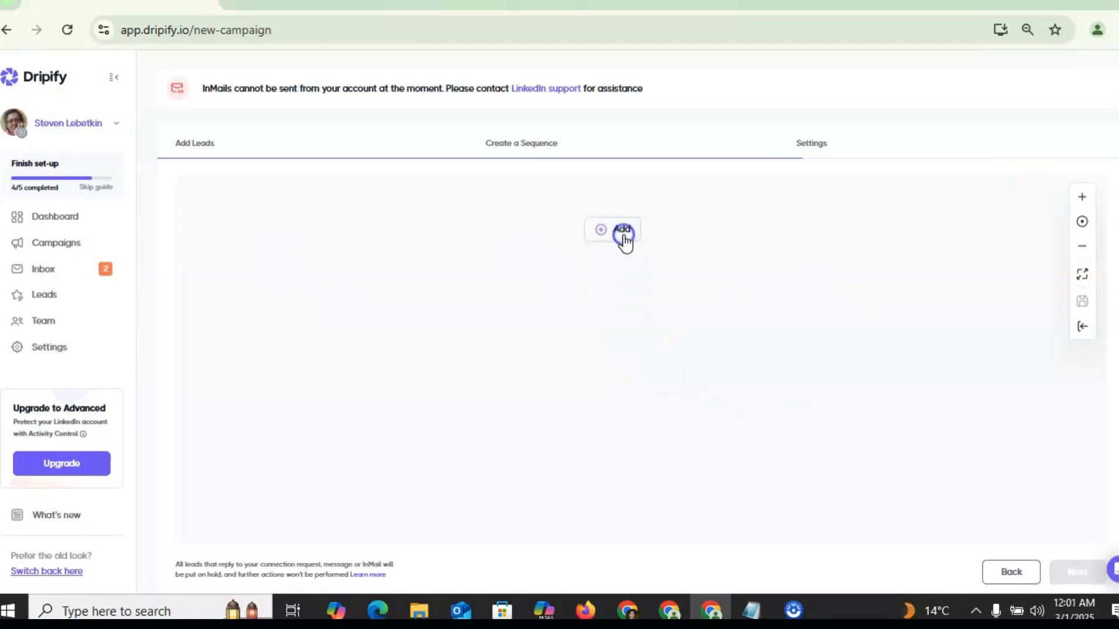
pyautogui.click(623, 236)
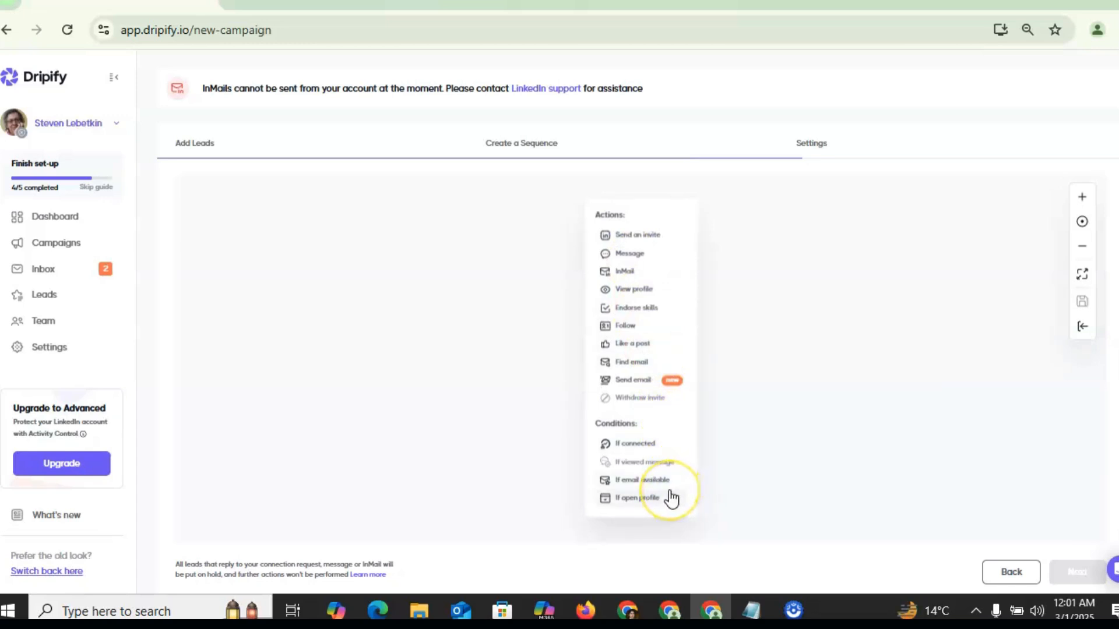
pyautogui.click(643, 506)
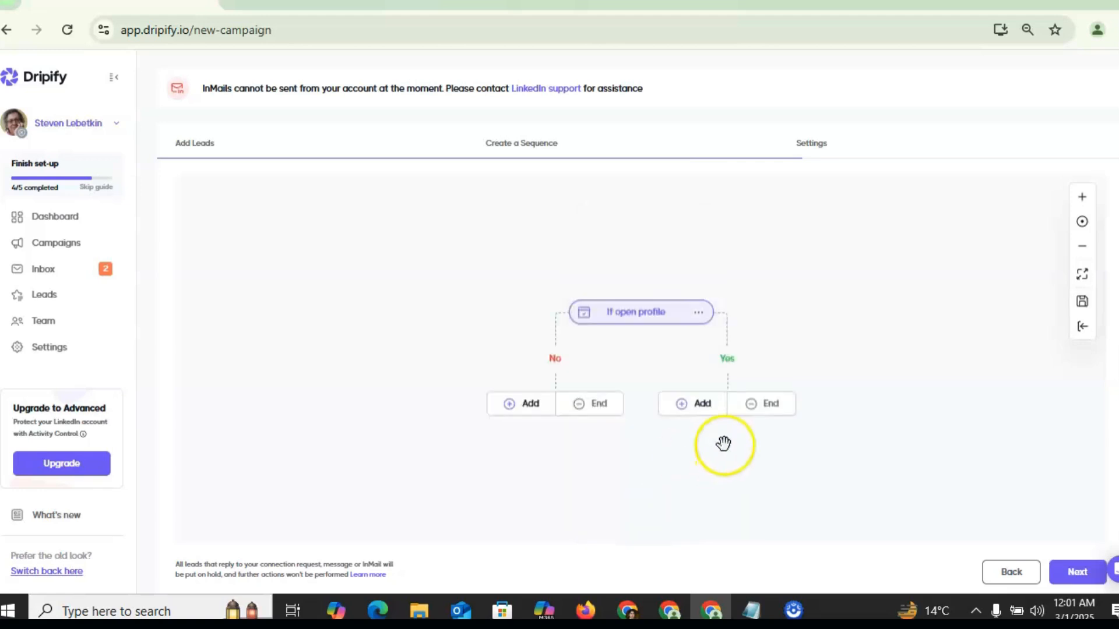
# Add an InMail action with the message "testing" to the Yes branch of the open profile condition
pyautogui.click(695, 408)
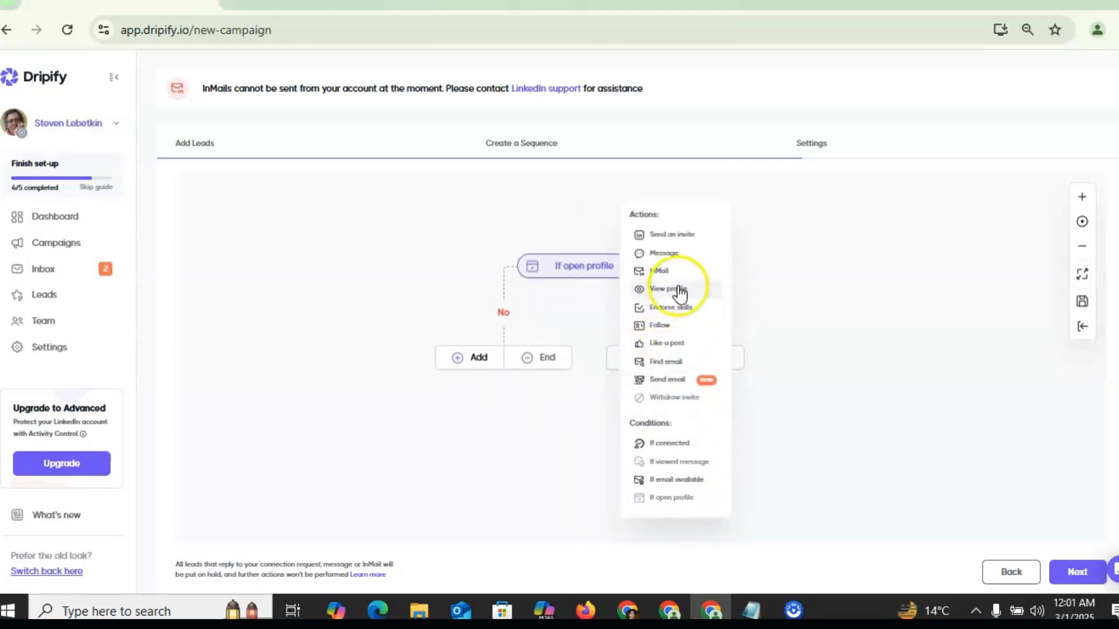
pyautogui.click(680, 272)
pyautogui.click(697, 389)
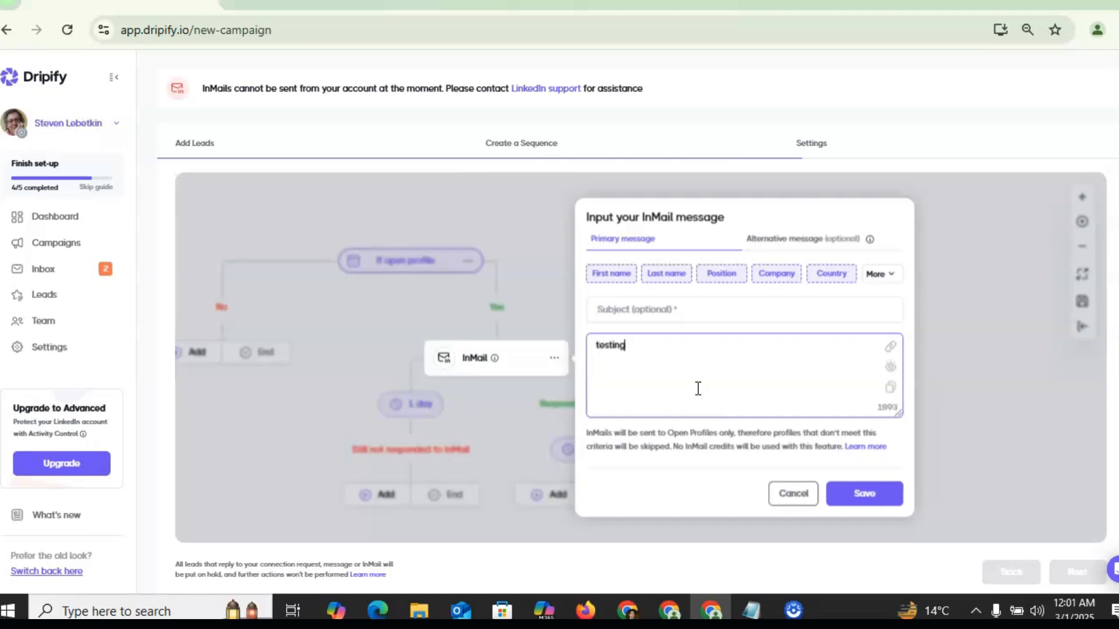
pyautogui.click(896, 495)
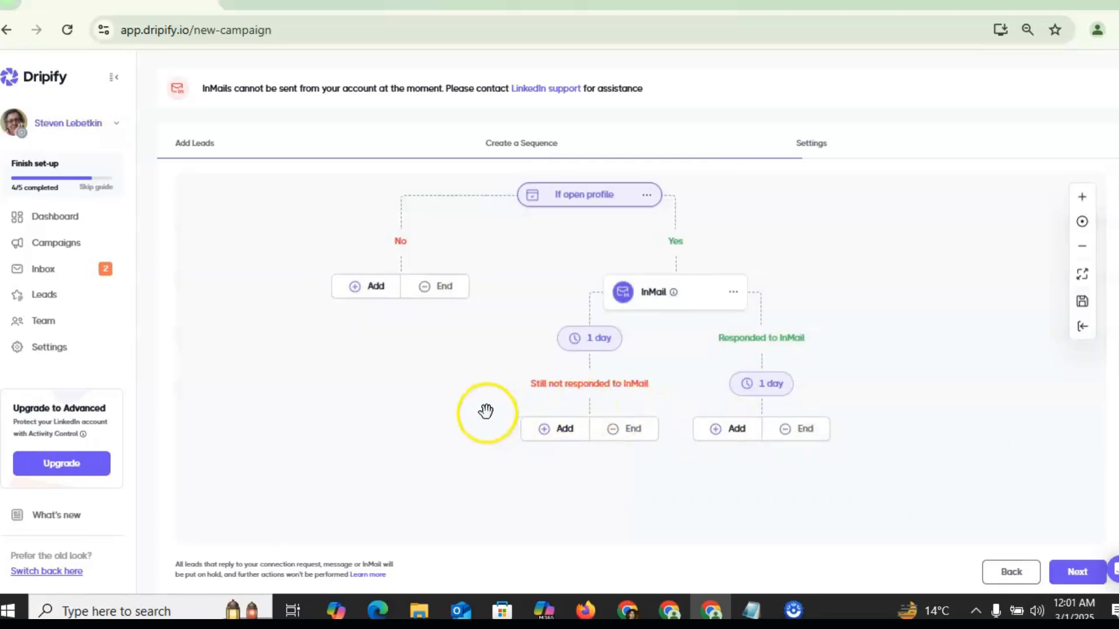
# Add a View profile action followed by a Like a post action to the No branch of the sequence
pyautogui.click(373, 288)
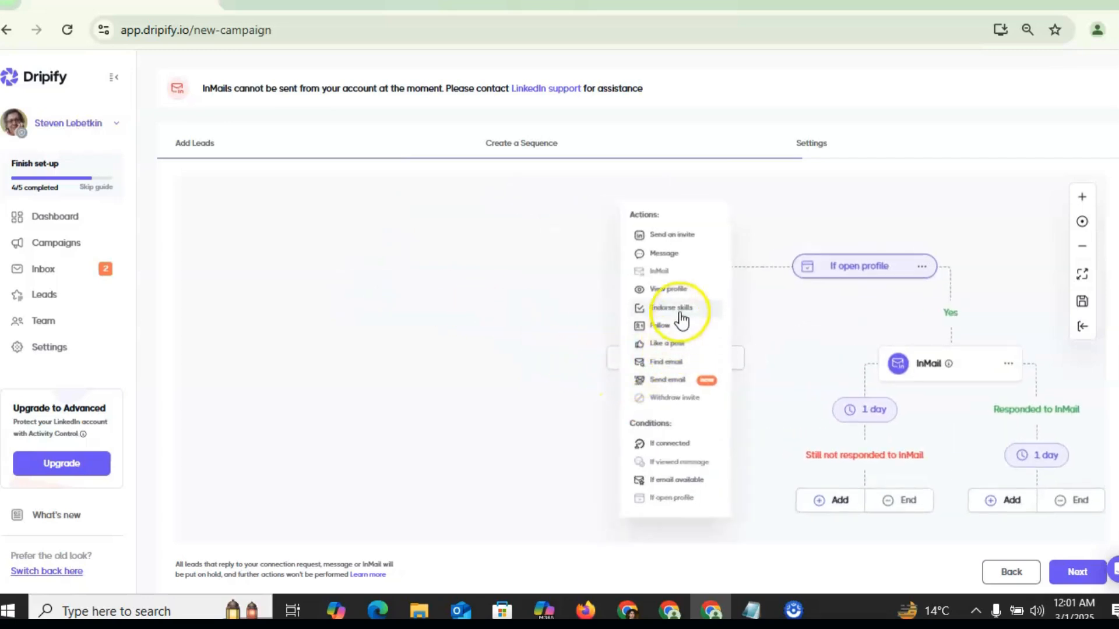
pyautogui.click(676, 292)
pyautogui.moveTo(495, 467); pyautogui.dragTo(292, 348)
pyautogui.click(429, 341)
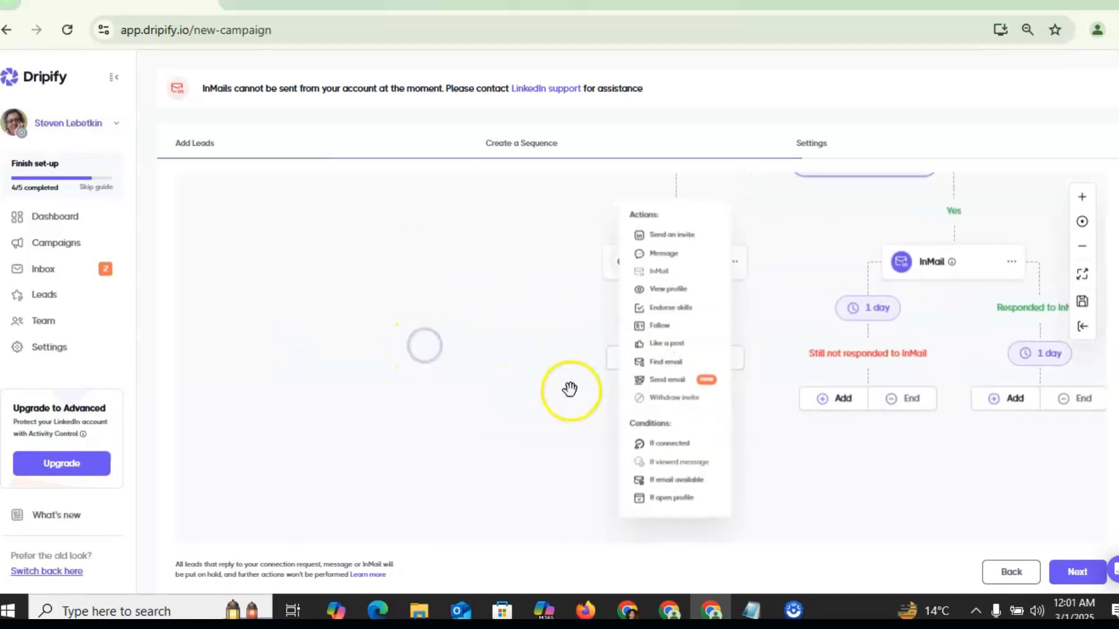
pyautogui.click(693, 344)
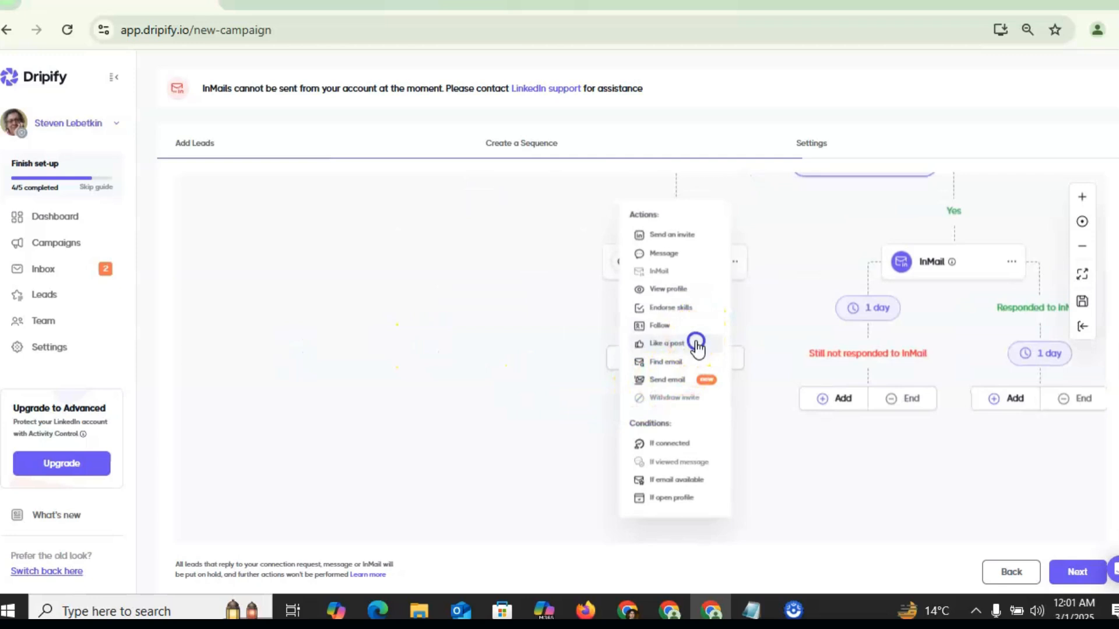
# End all three branches of the sequence, keeping the wait-until-responded condition for leads who have not answered the InMail
pyautogui.moveTo(779, 439); pyautogui.dragTo(608, 399)
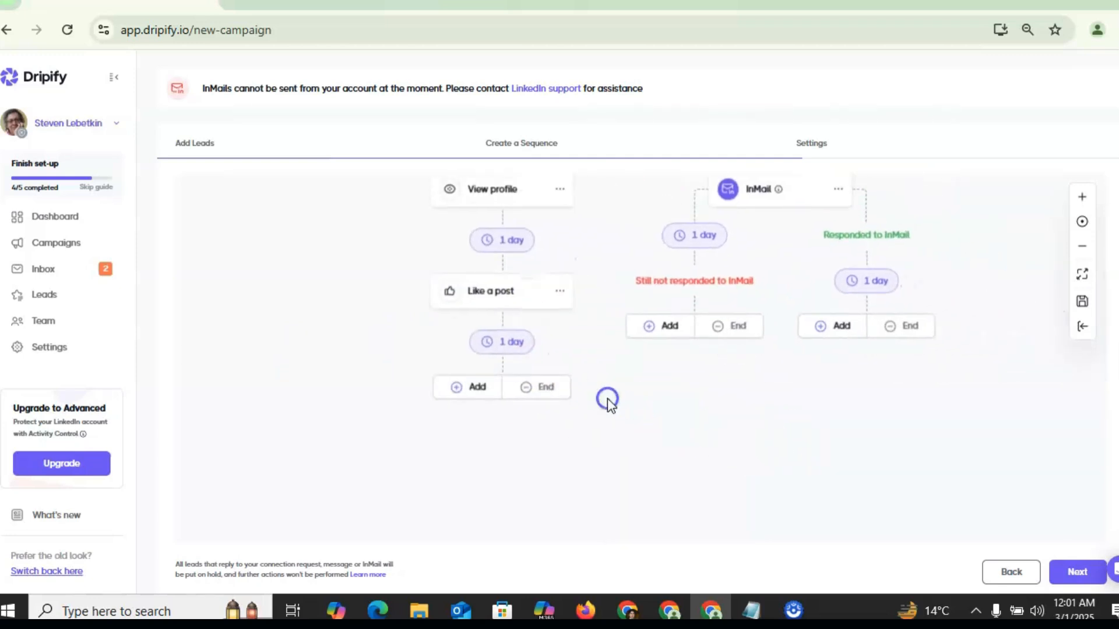
pyautogui.click(551, 401)
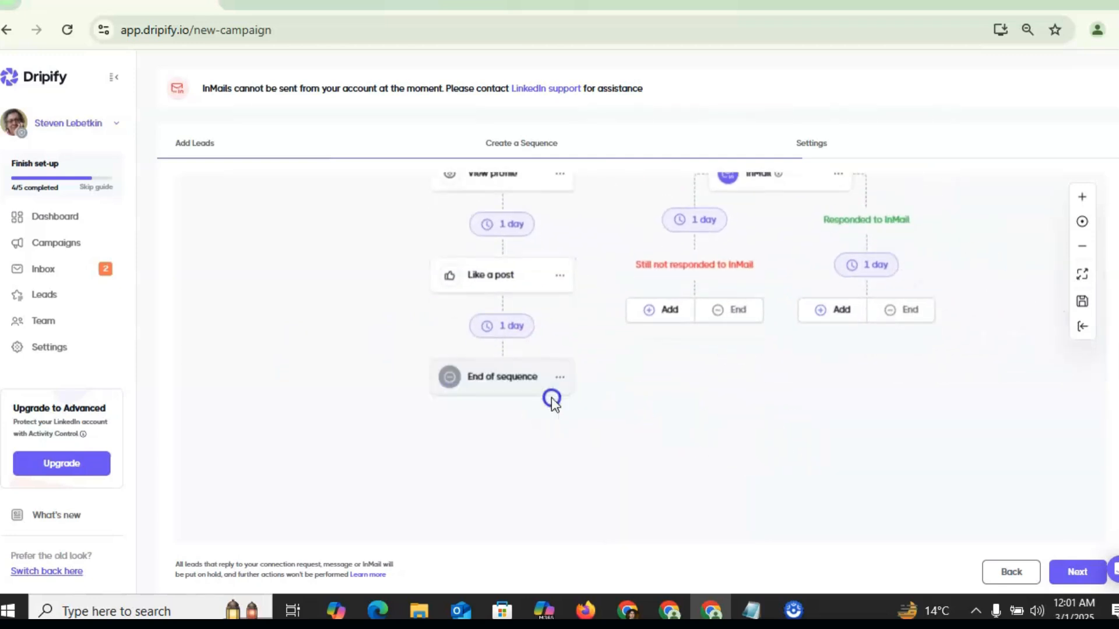
pyautogui.click(733, 323)
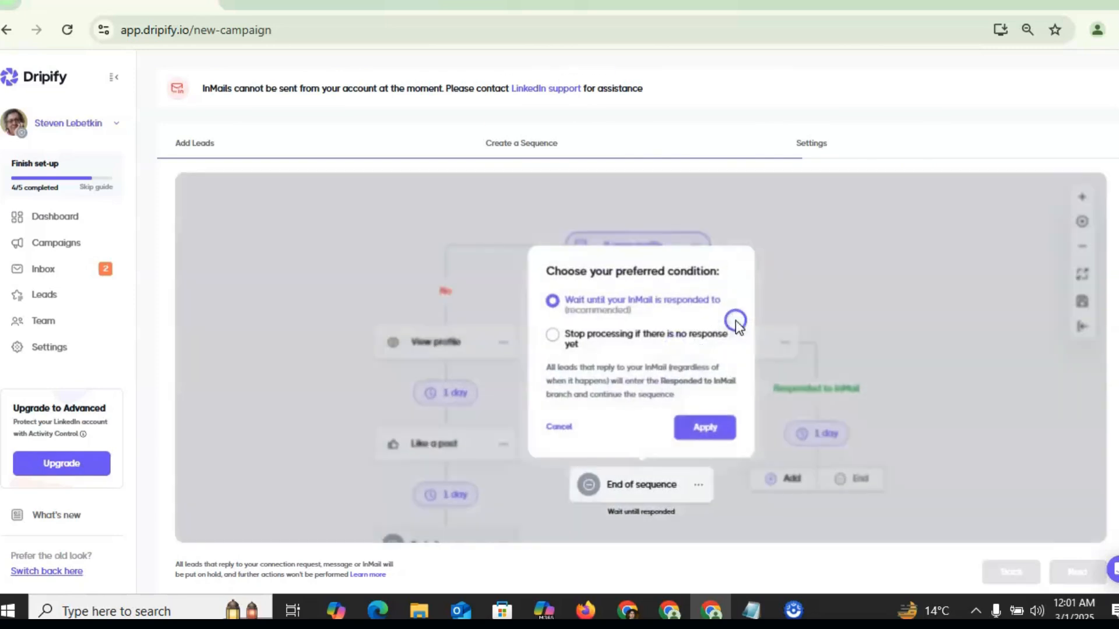
pyautogui.click(704, 428)
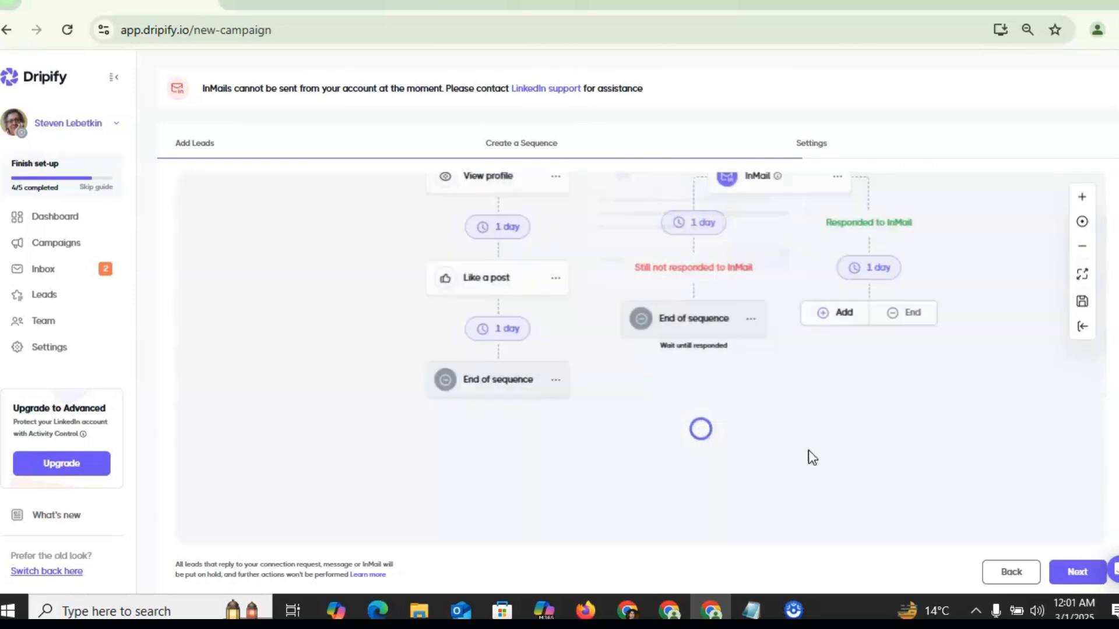
pyautogui.click(914, 319)
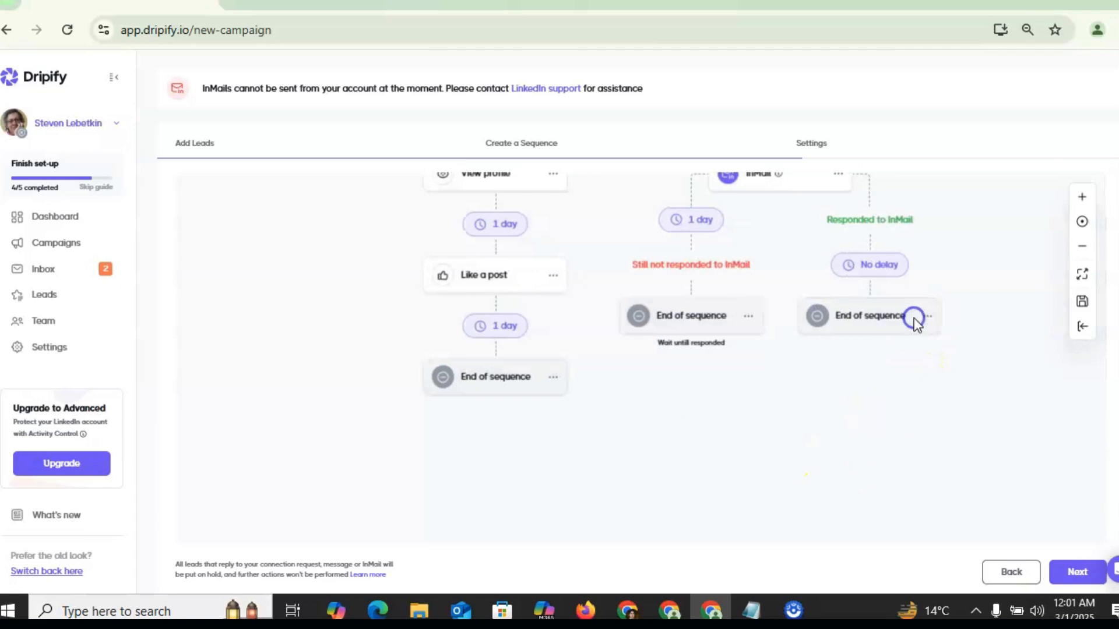
# Proceed to the campaign settings, name the campaign "testing", and save and launch it
pyautogui.click(1083, 573)
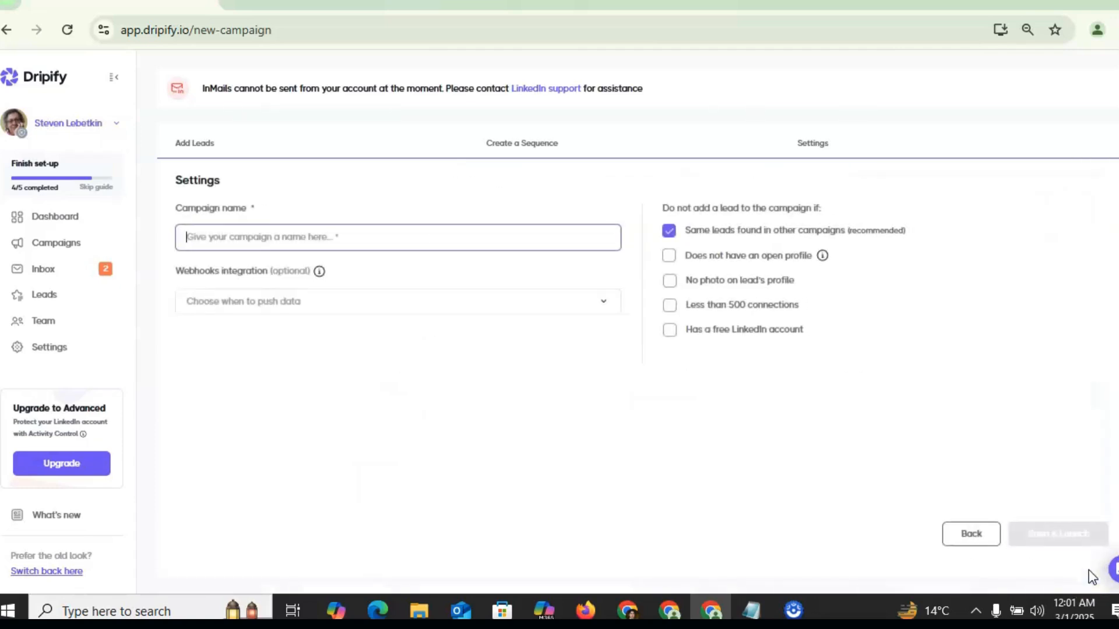
pyautogui.write('testing')
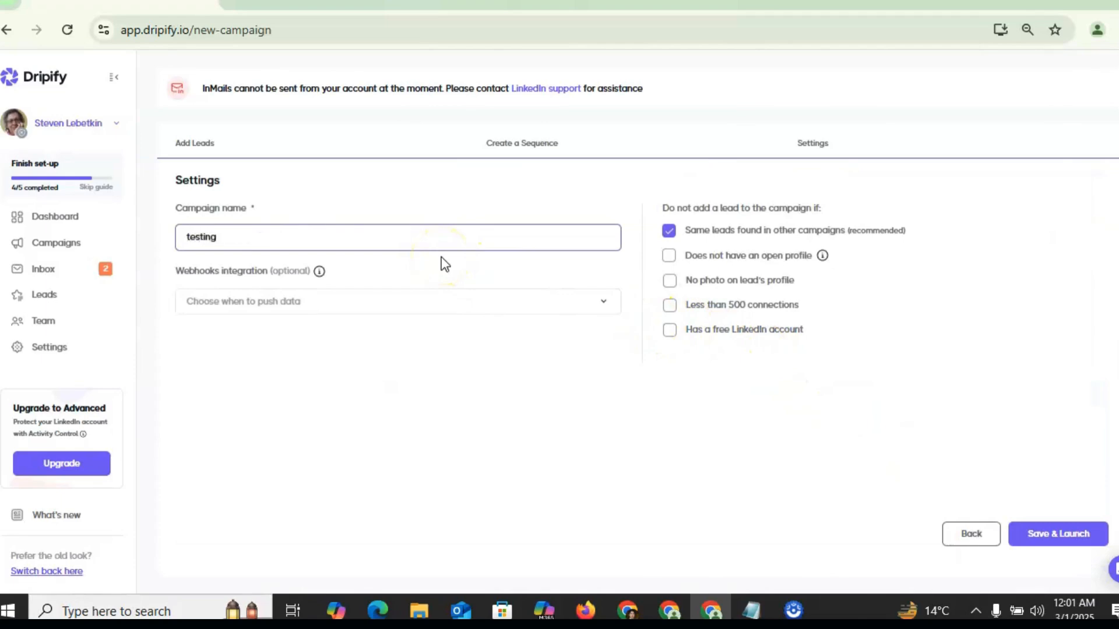
pyautogui.click(1054, 535)
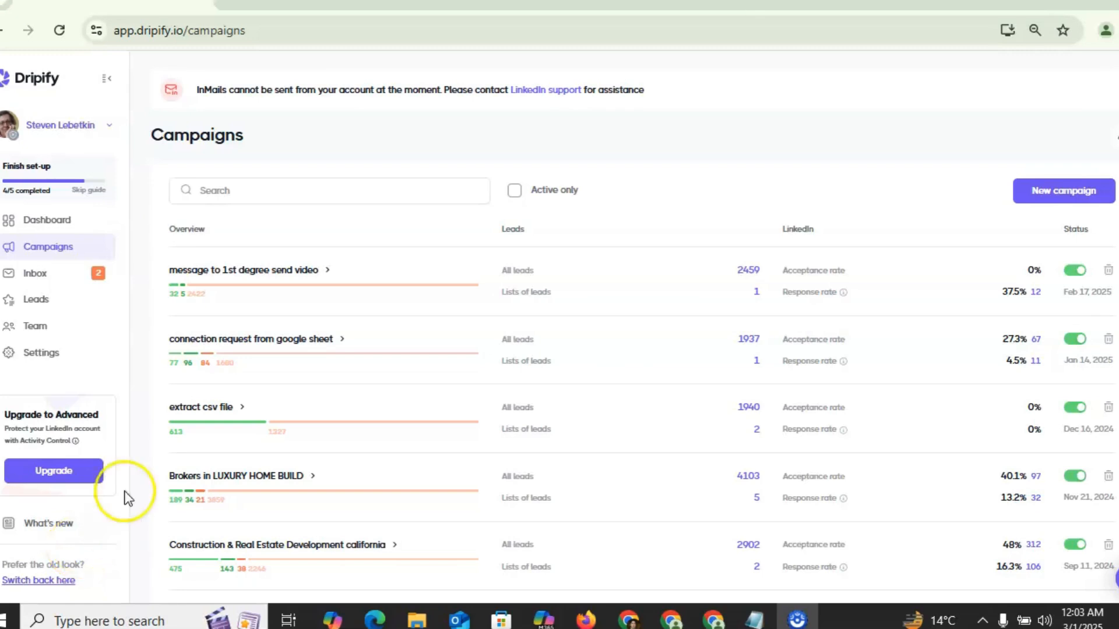
# Open the settings, try daily connection request limits of 47 and 39, and leave for the working hours without saving
pyautogui.click(55, 354)
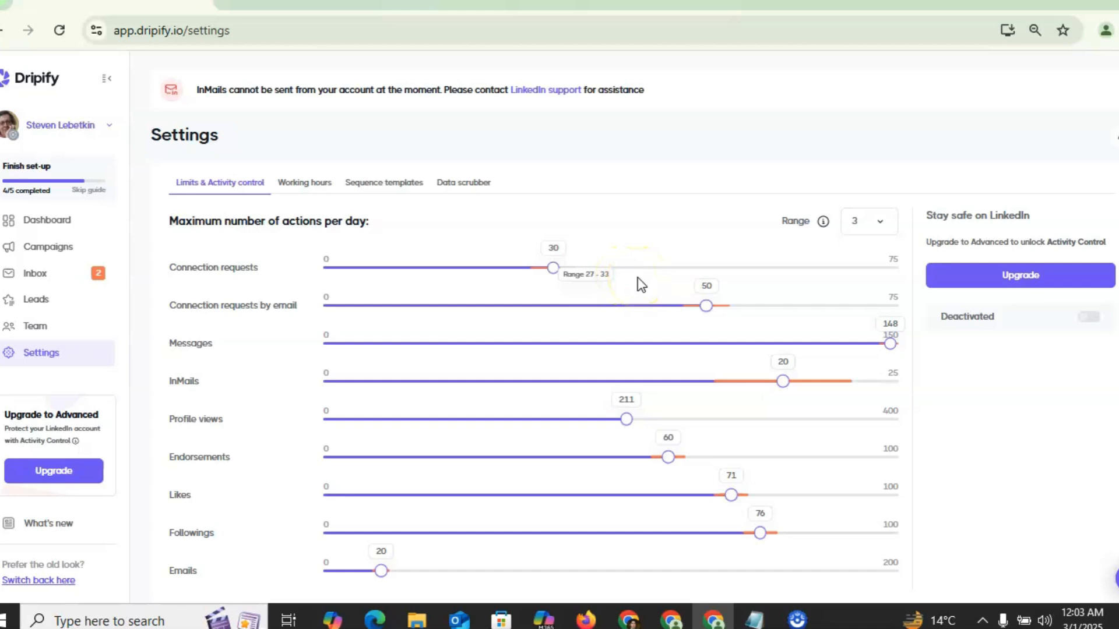
pyautogui.click(681, 268)
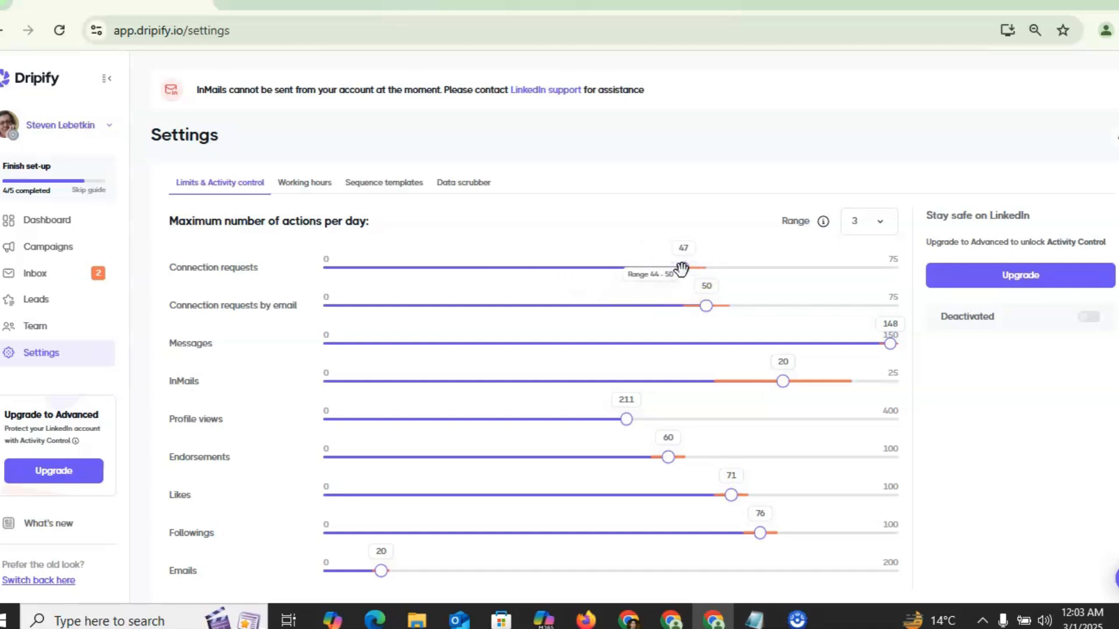
pyautogui.click(622, 267)
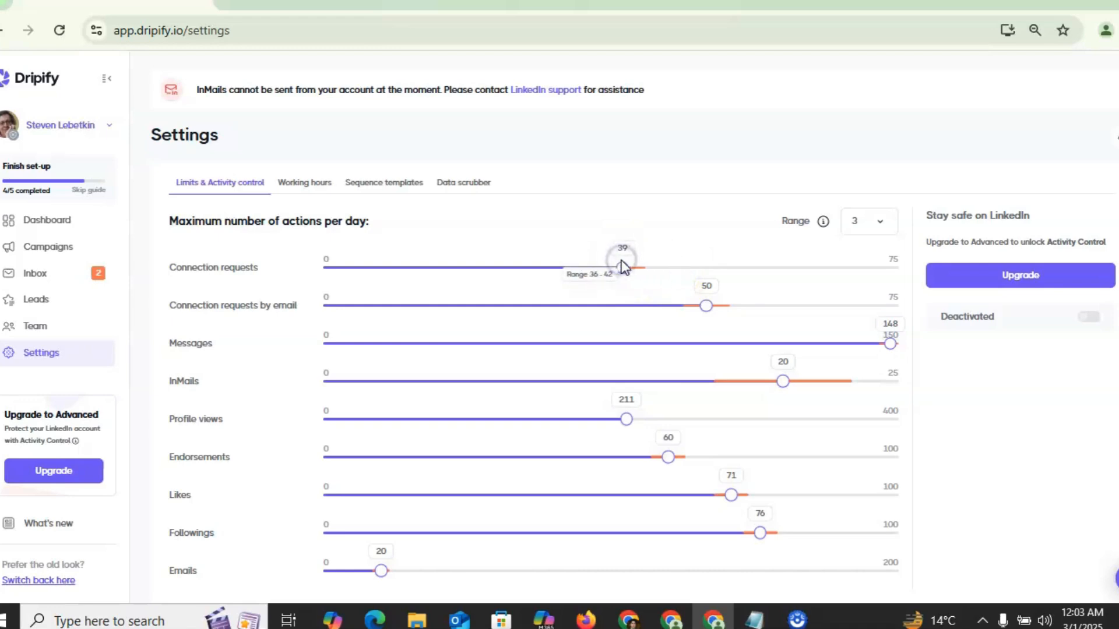
pyautogui.click(308, 187)
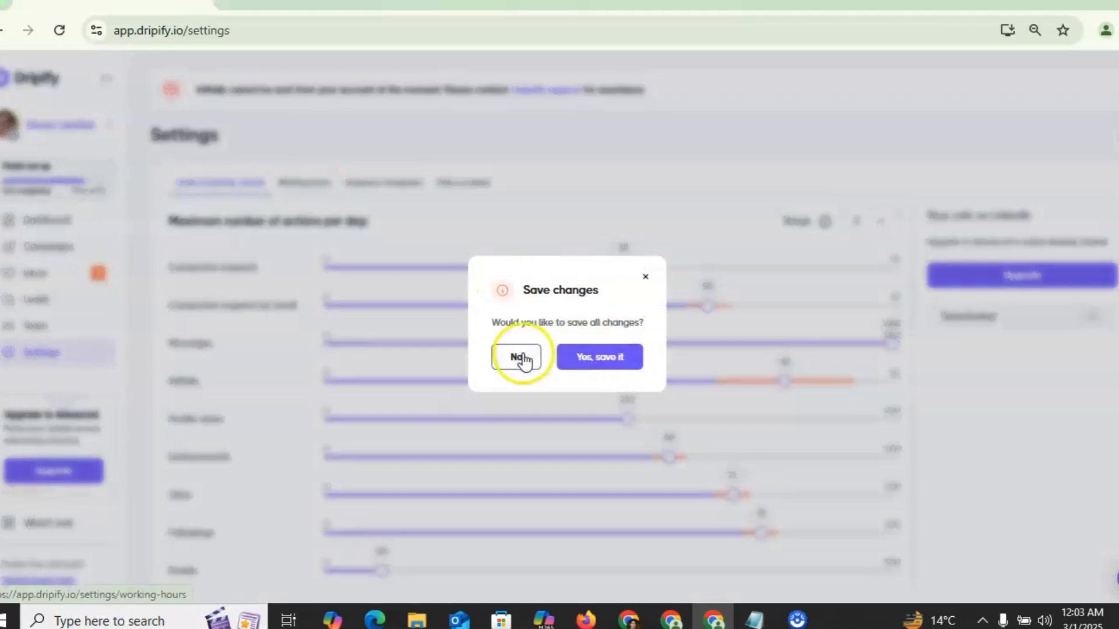
pyautogui.click(518, 358)
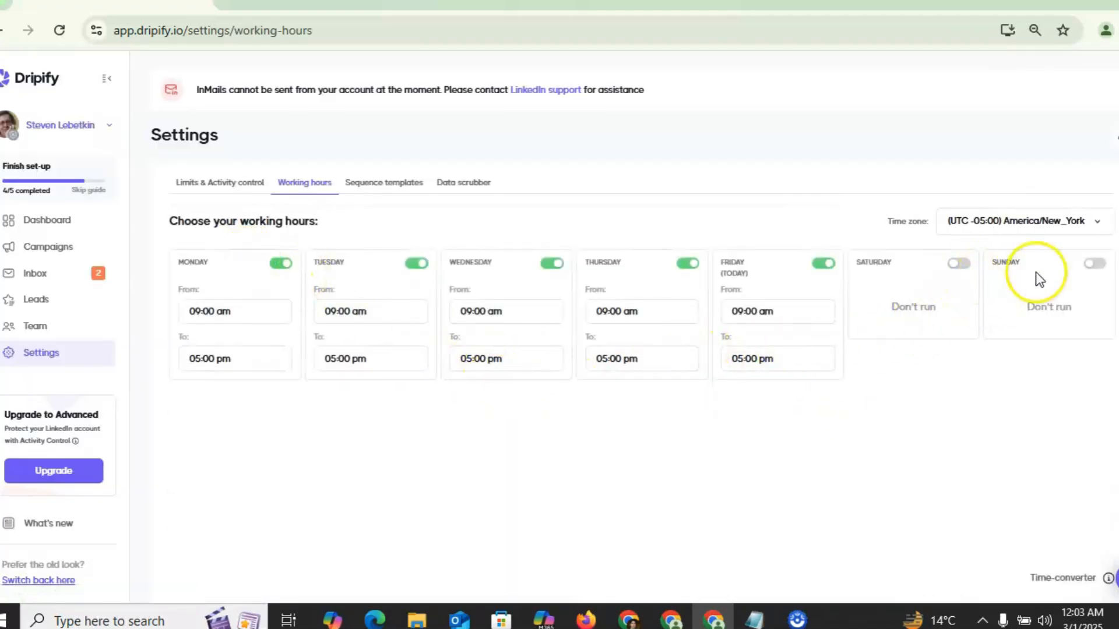
# Review the saved sequence templates and the data scrubber's list of words removed from leads' names
pyautogui.click(384, 190)
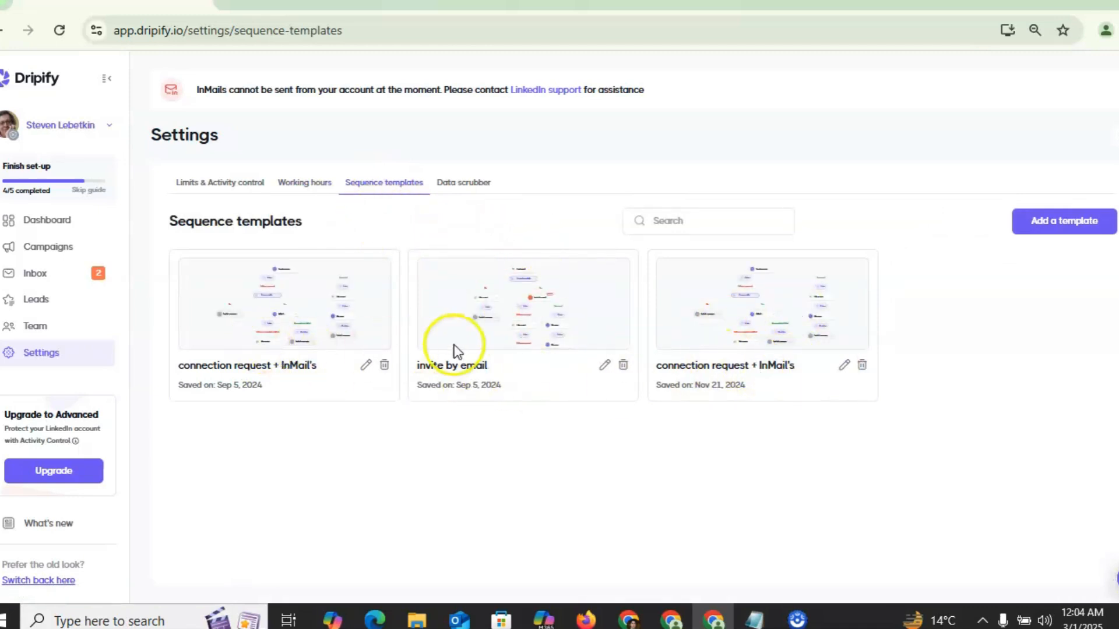
pyautogui.click(479, 188)
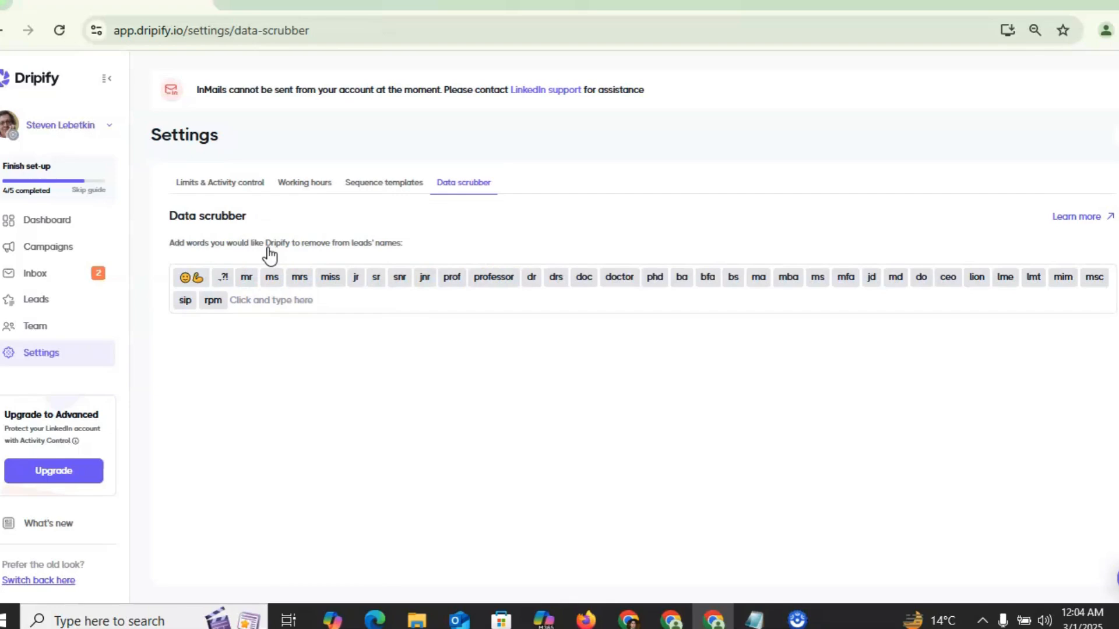
# Return to the dashboard, view it in the old interface, and switch back to the new interface
pyautogui.click(89, 231)
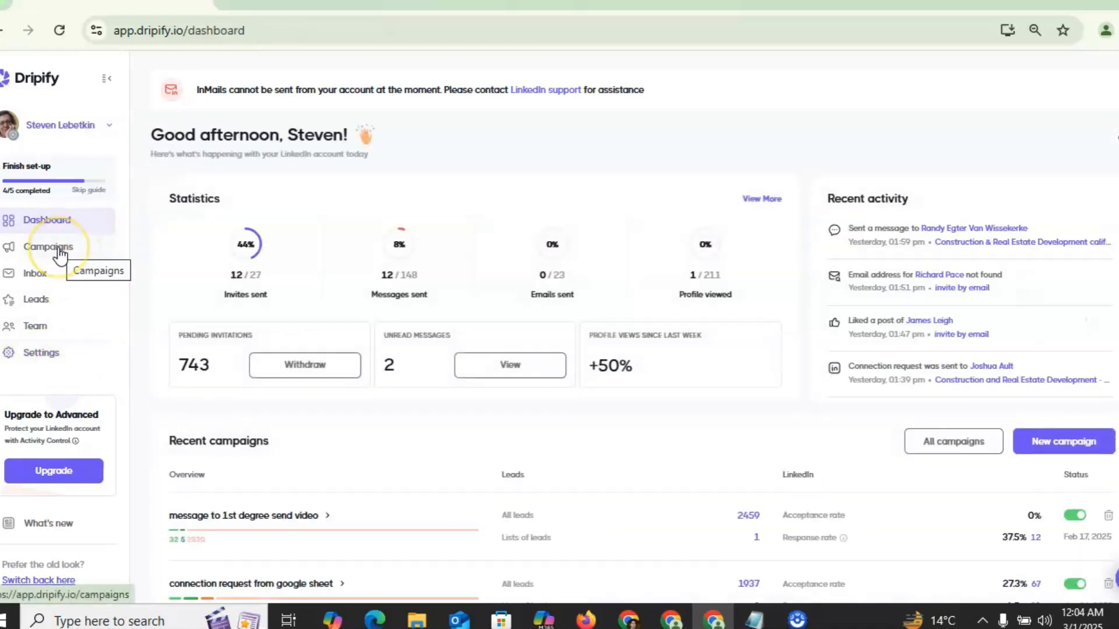
pyautogui.scroll(-5, 899, 407)
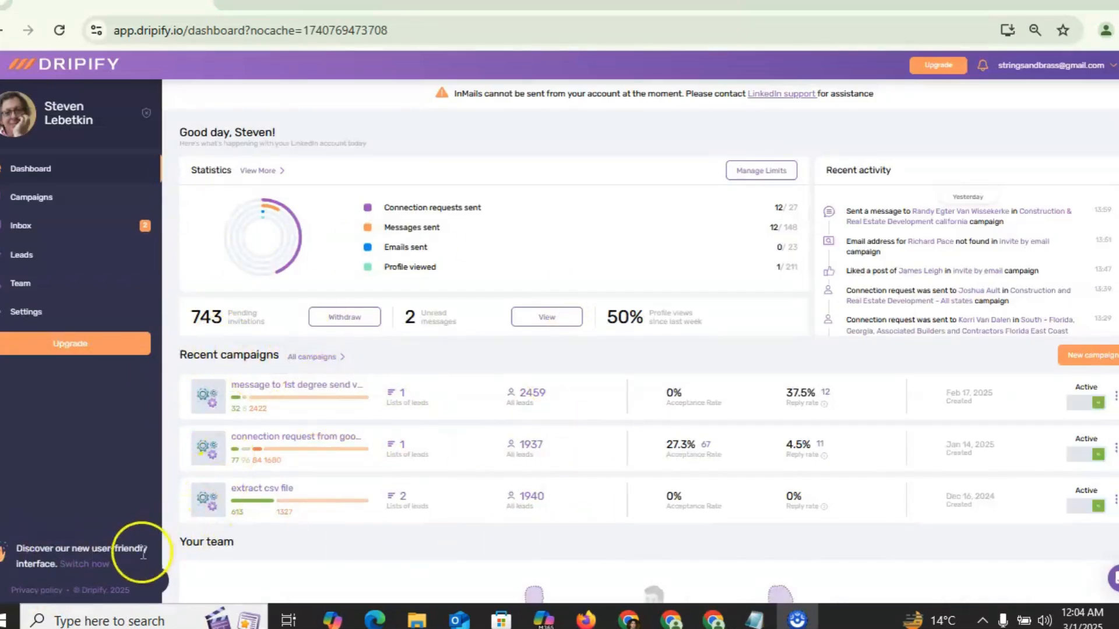
pyautogui.click(96, 565)
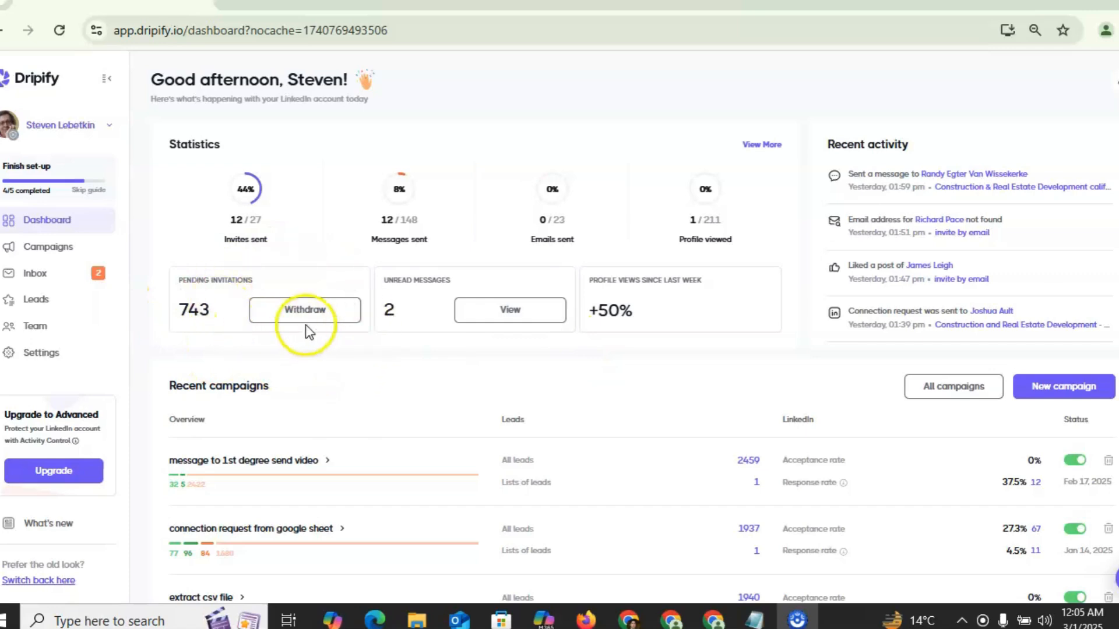
# Withdraw the 10 oldest pending invitations in bulk from the dashboard
pyautogui.click(314, 312)
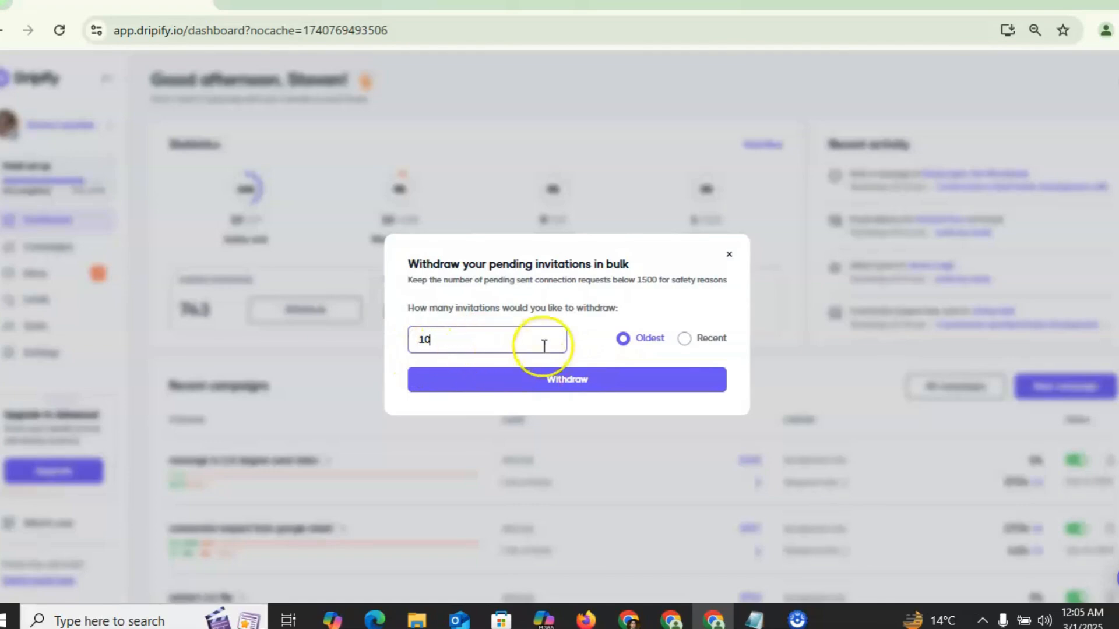
pyautogui.click(593, 380)
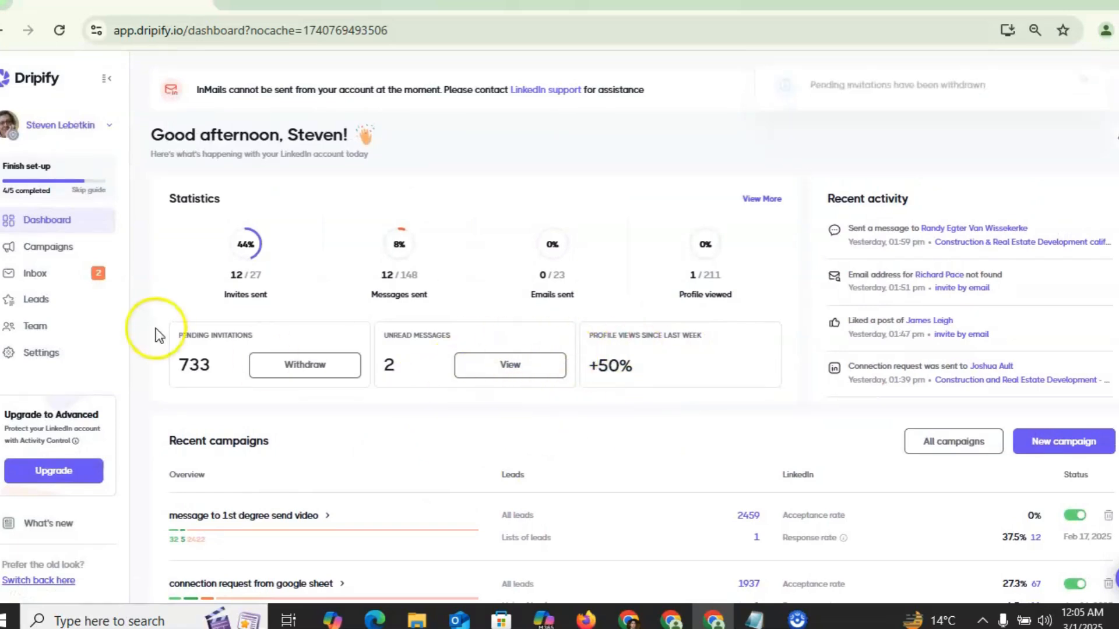
# Open the inbox to view its messages
pyautogui.click(65, 283)
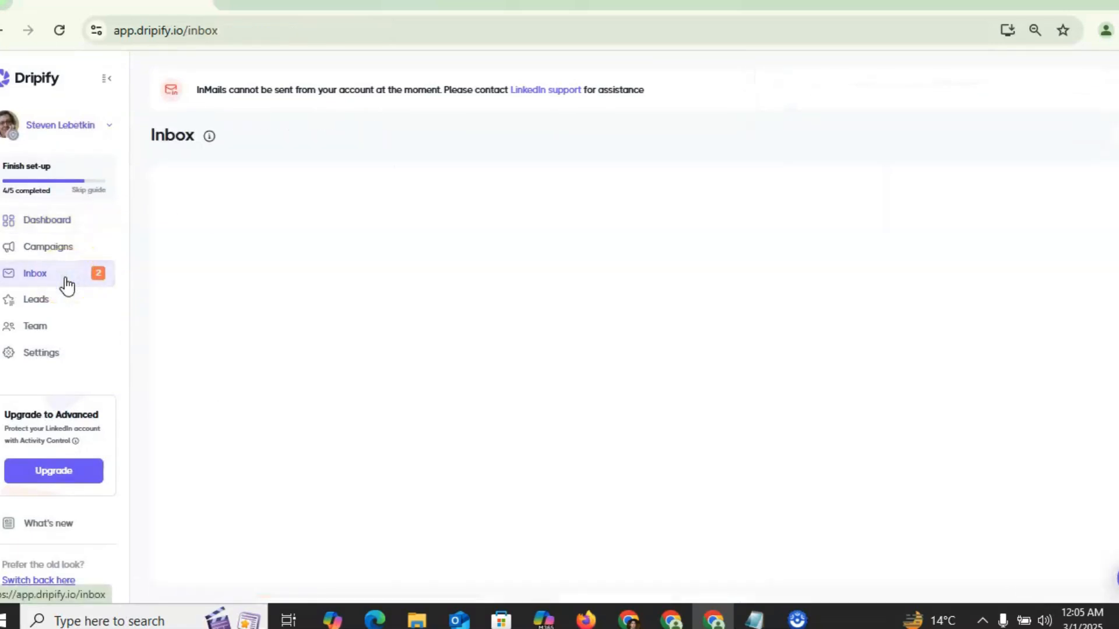